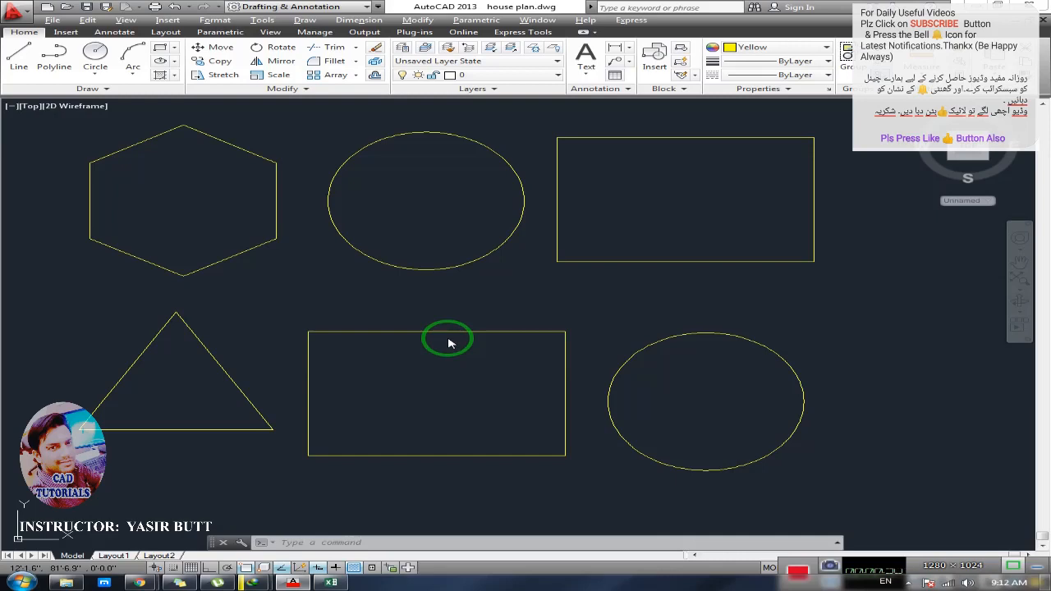
- Switch to the Excel command list and review the Hatch, Gradient and Match Property entries with their aliases
middle_drag(433, 321, 433, 333)
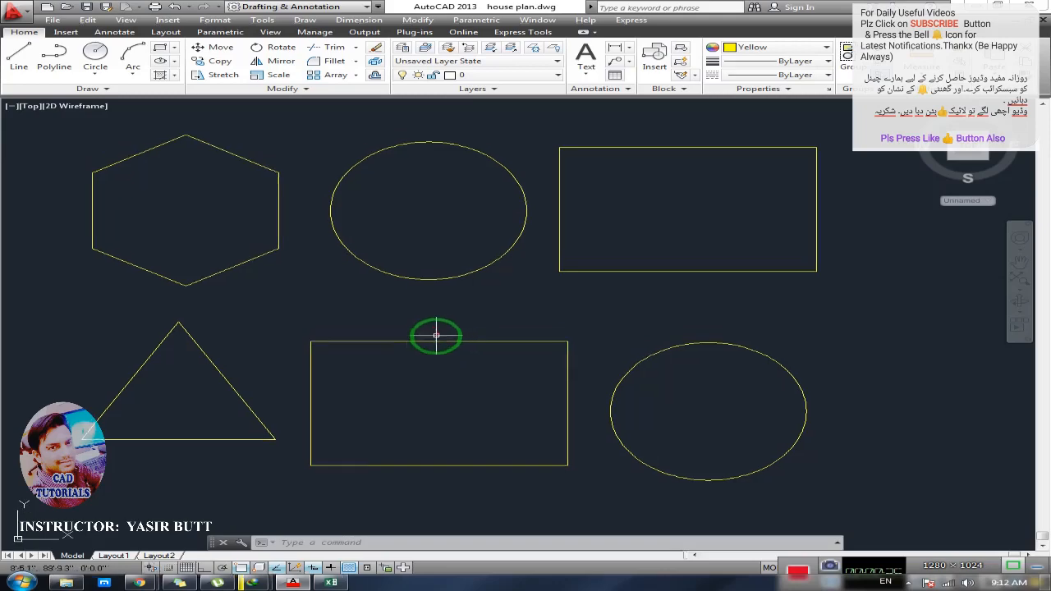
click(328, 582)
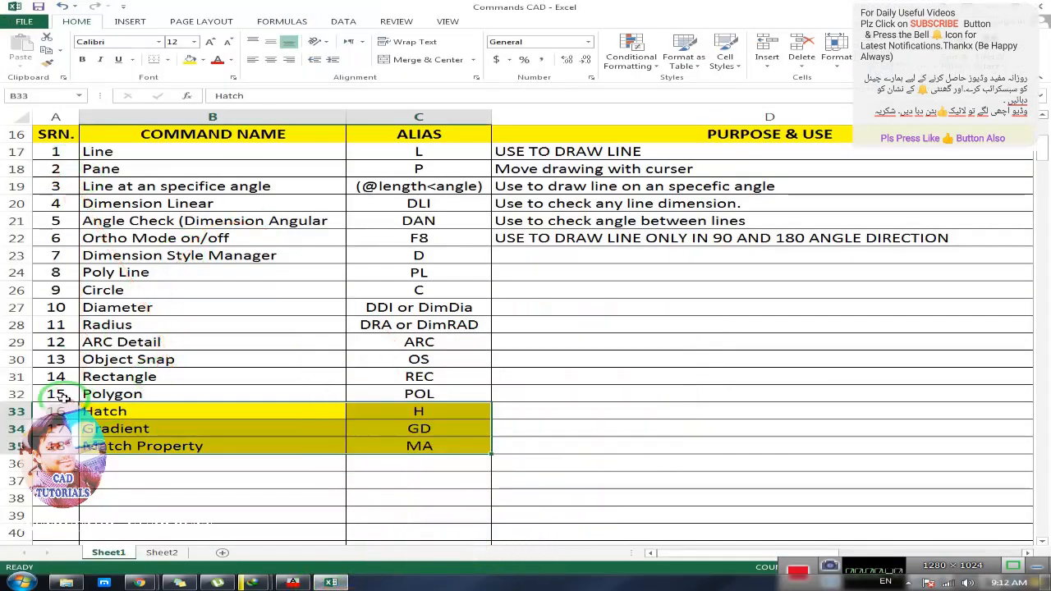
drag(56, 393, 376, 152)
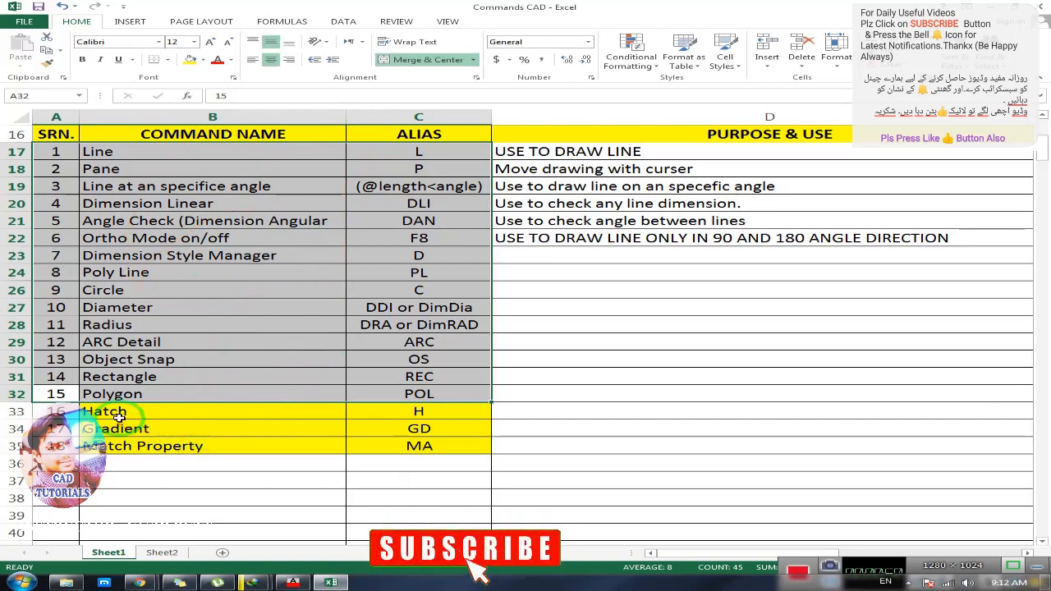
mouse_move(119, 418)
mouse_down()
mouse_move(206, 440)
mouse_move(389, 439)
mouse_up()
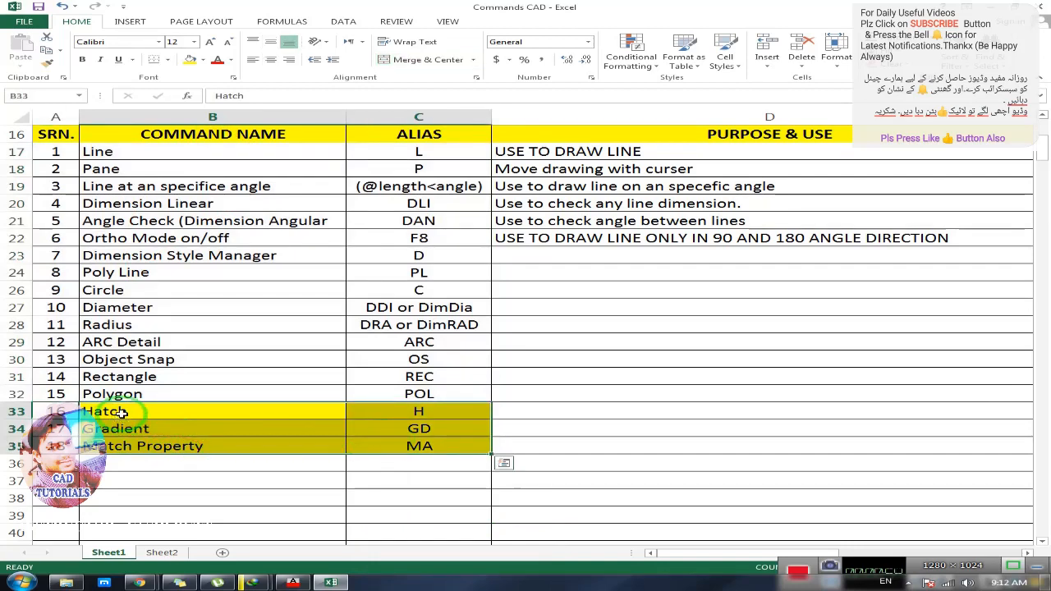
click(121, 413)
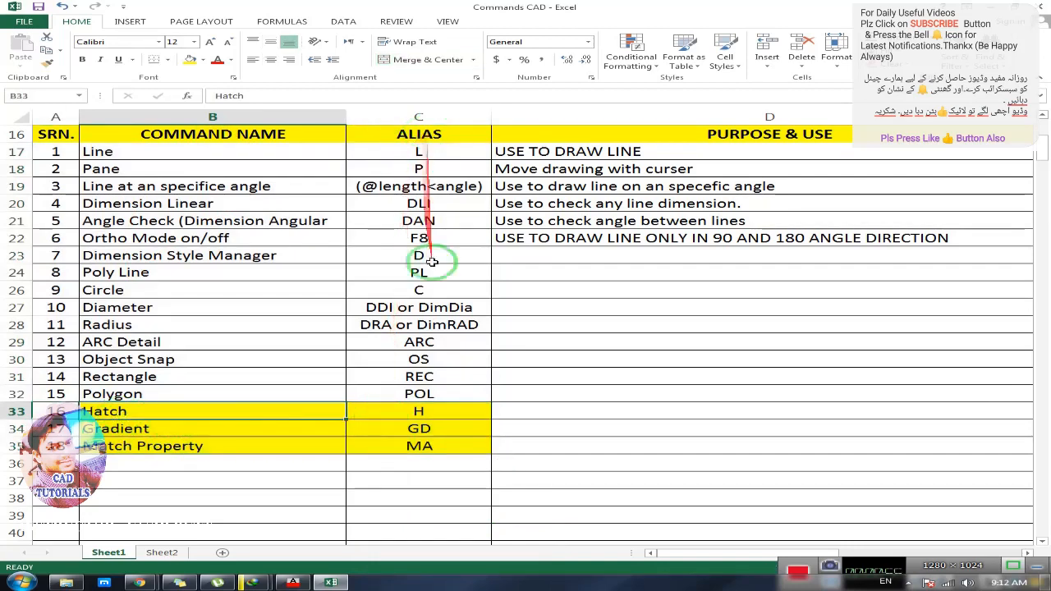
click(409, 415)
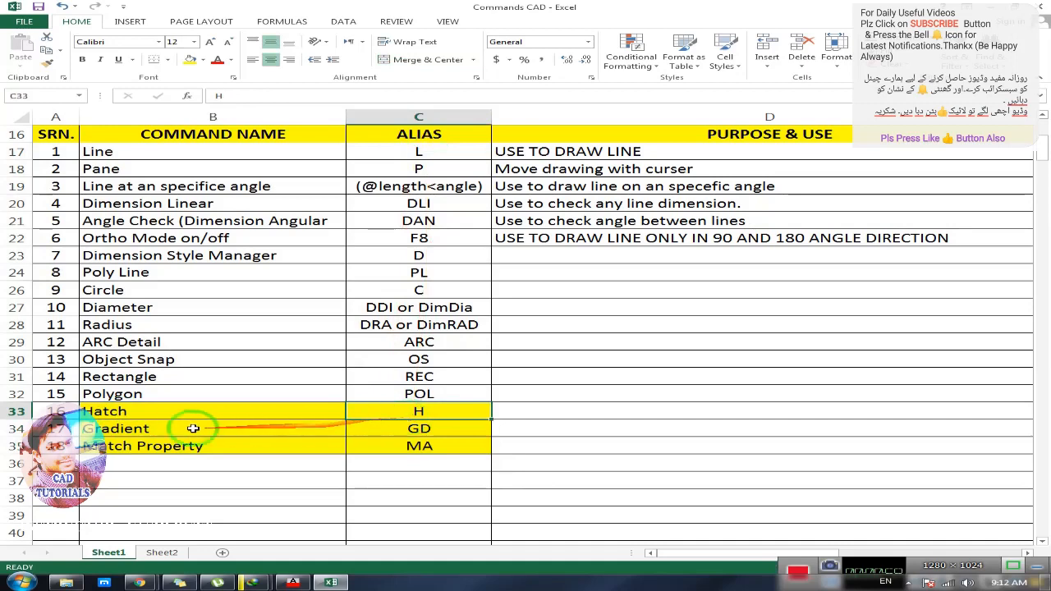
click(147, 428)
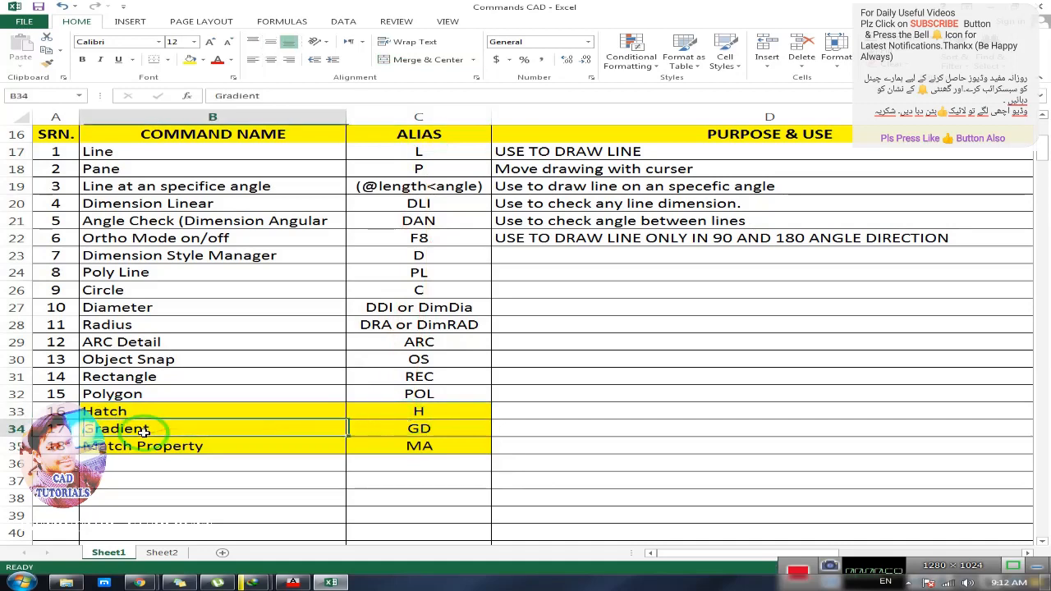
click(420, 428)
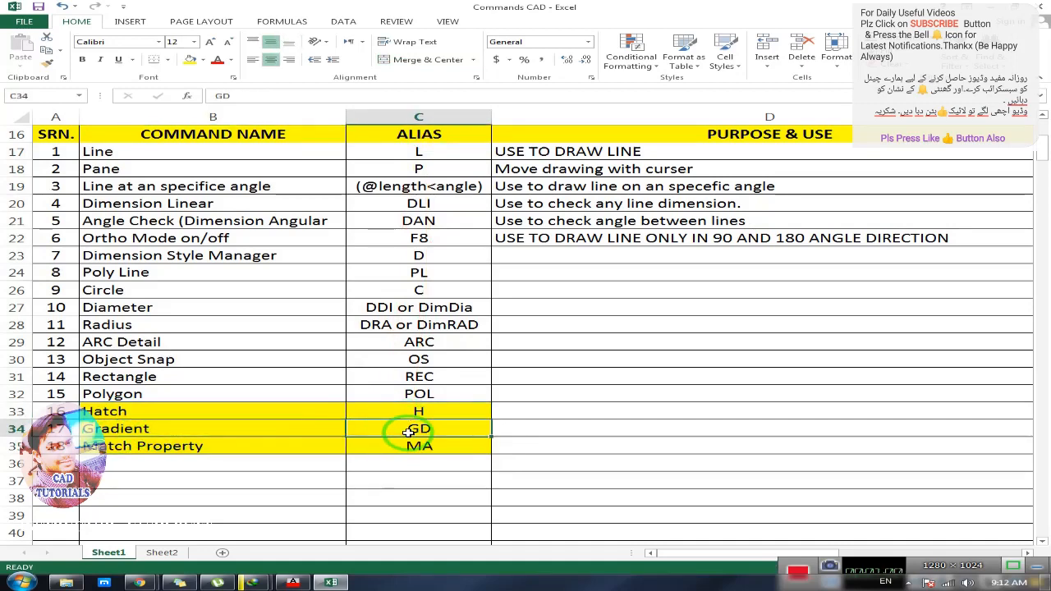
click(215, 446)
click(420, 445)
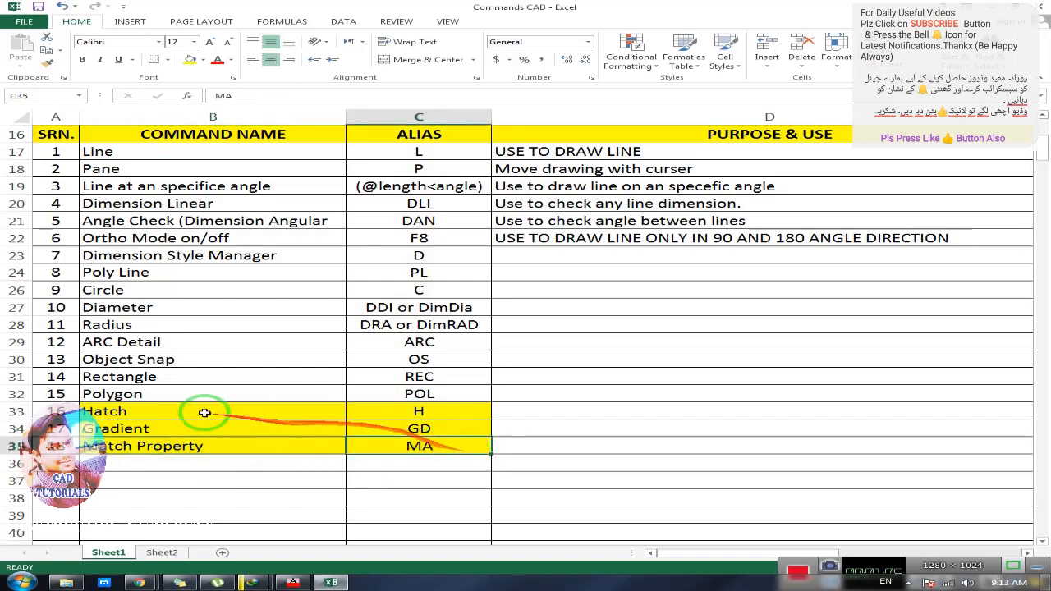
drag(176, 413, 391, 451)
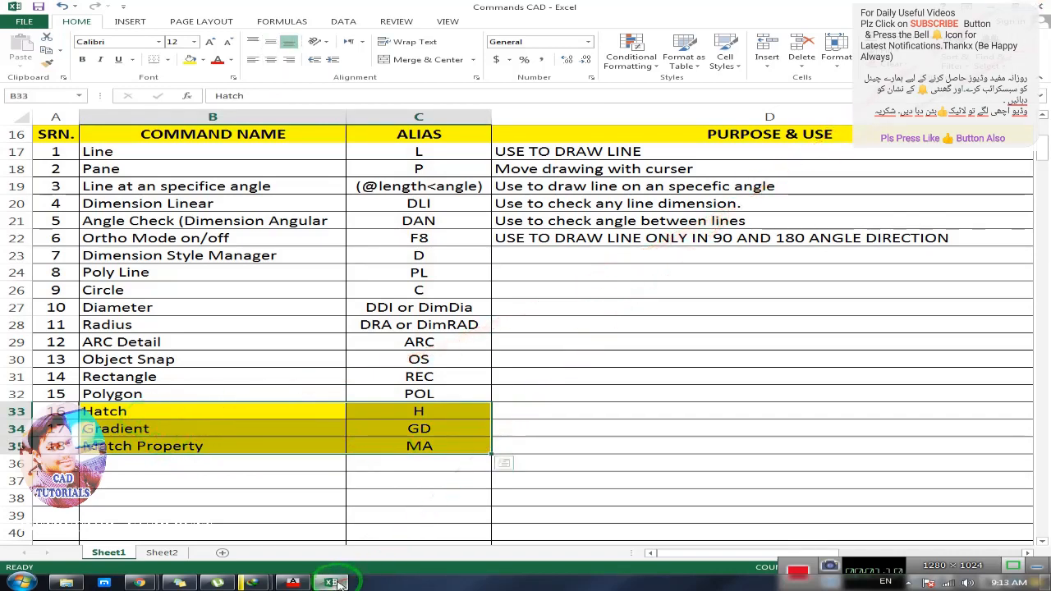
- Switch to AutoCAD, start the Hatch command and pick the inside of the hexagon as the hatch area
click(293, 582)
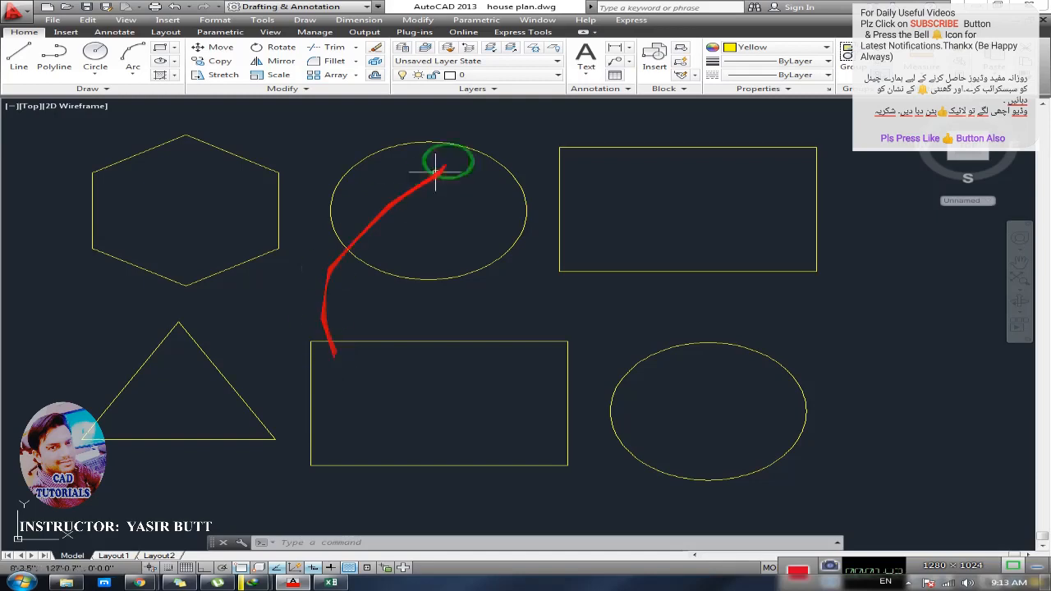
click(174, 48)
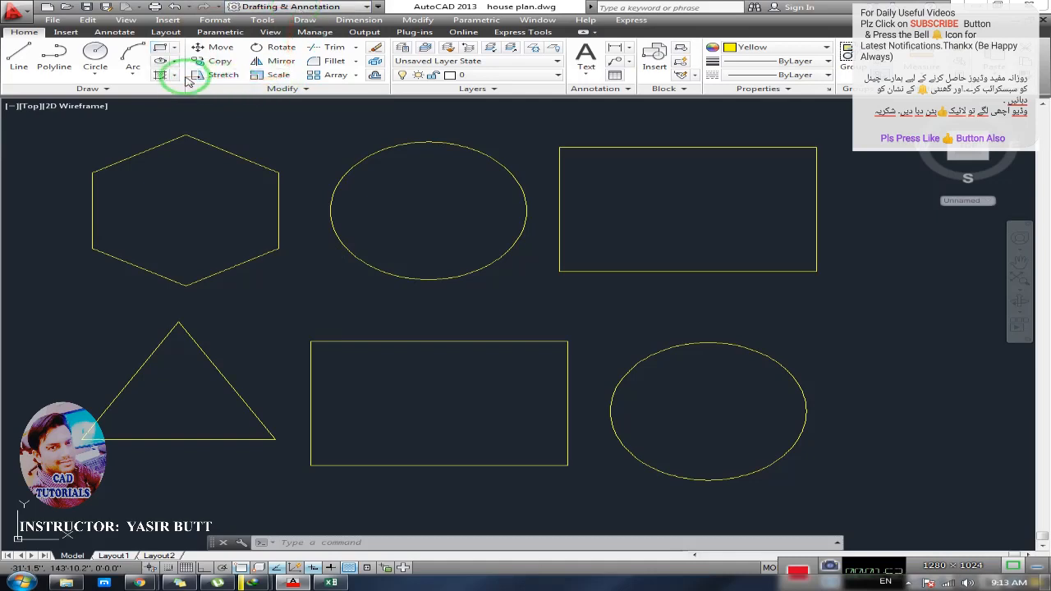
click(175, 75)
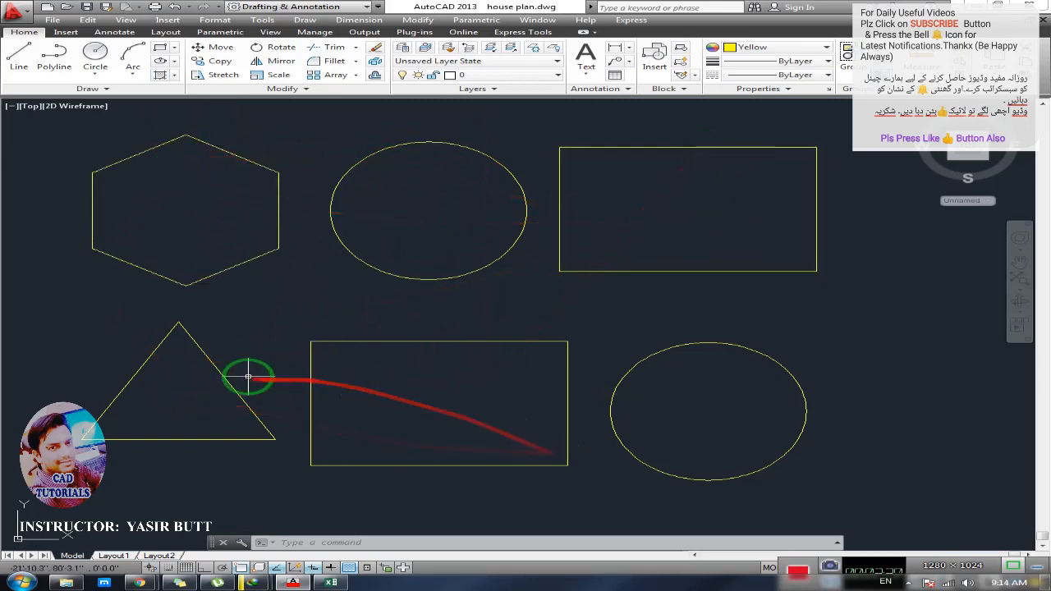
mouse_move(216, 232)
middle_down()
mouse_move(220, 241)
mouse_move(224, 231)
middle_up()
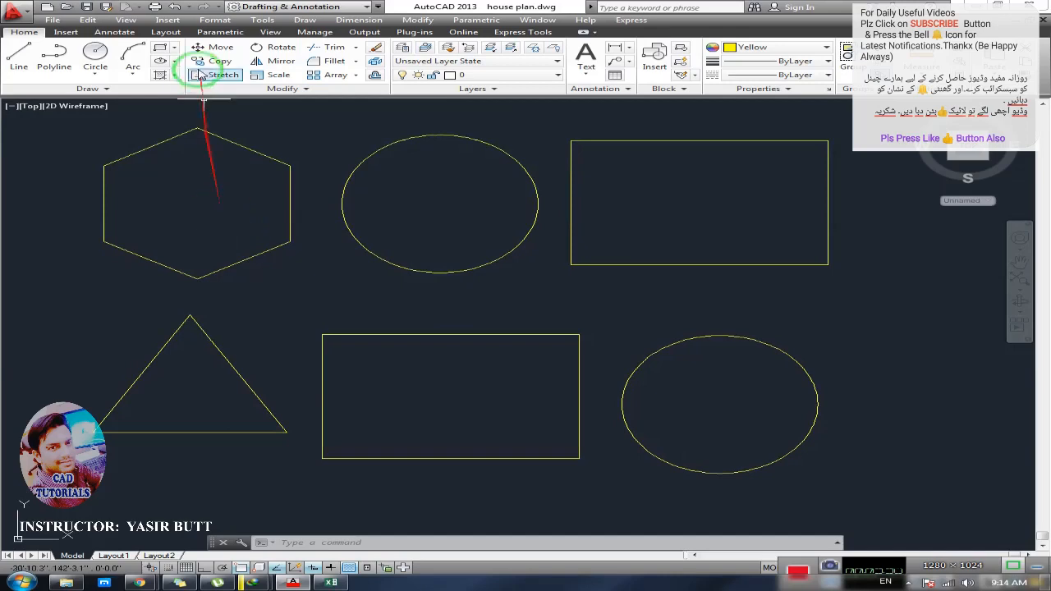
click(174, 75)
click(182, 94)
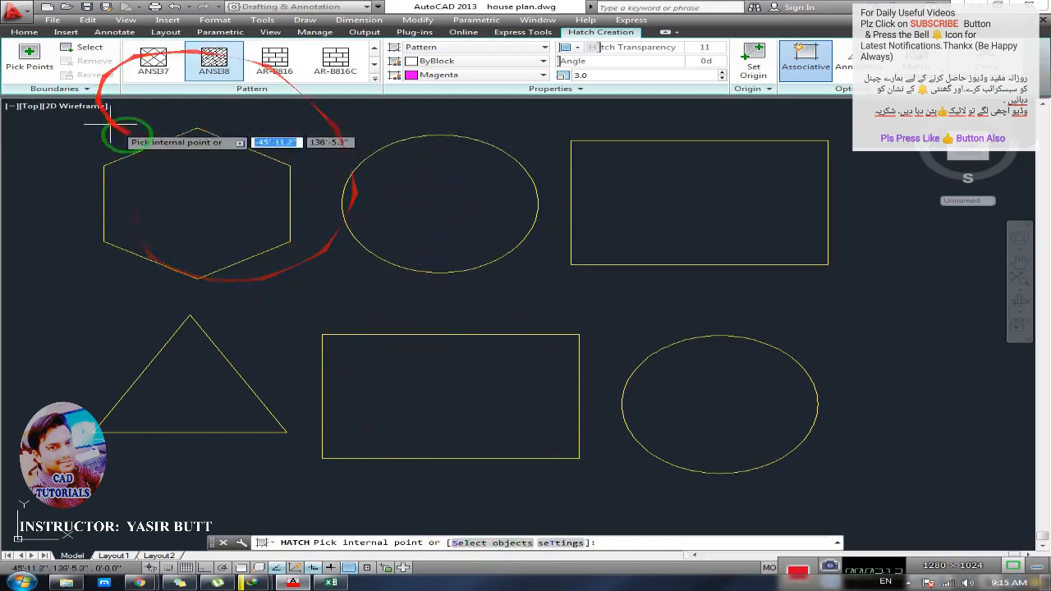
click(212, 209)
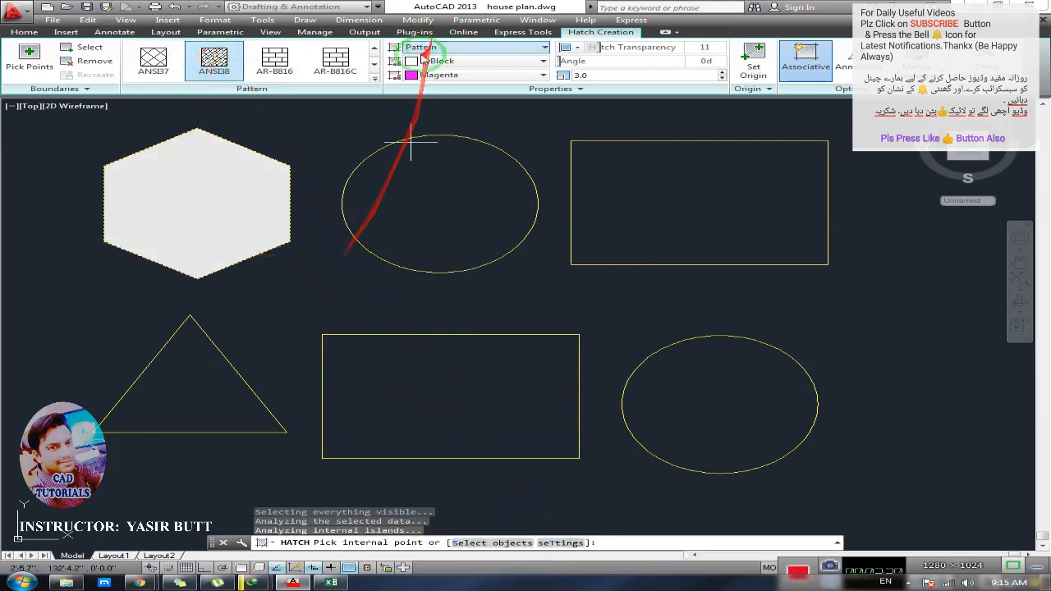
- Choose the AR-B816C brick pattern for the hexagon's hatch
click(376, 82)
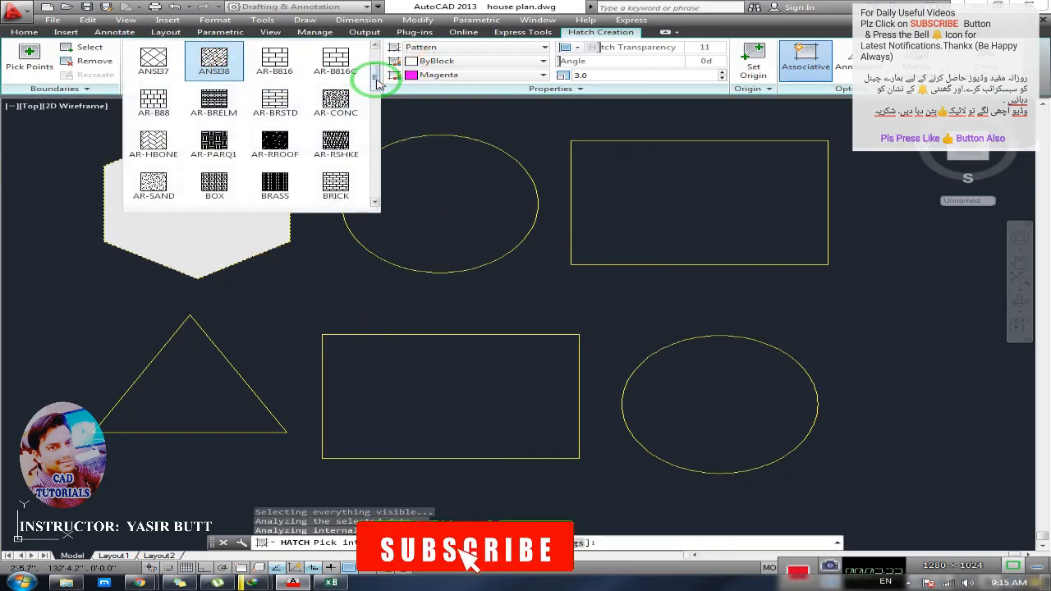
mouse_move(374, 82)
mouse_down()
mouse_move(378, 132)
mouse_move(374, 62)
mouse_up()
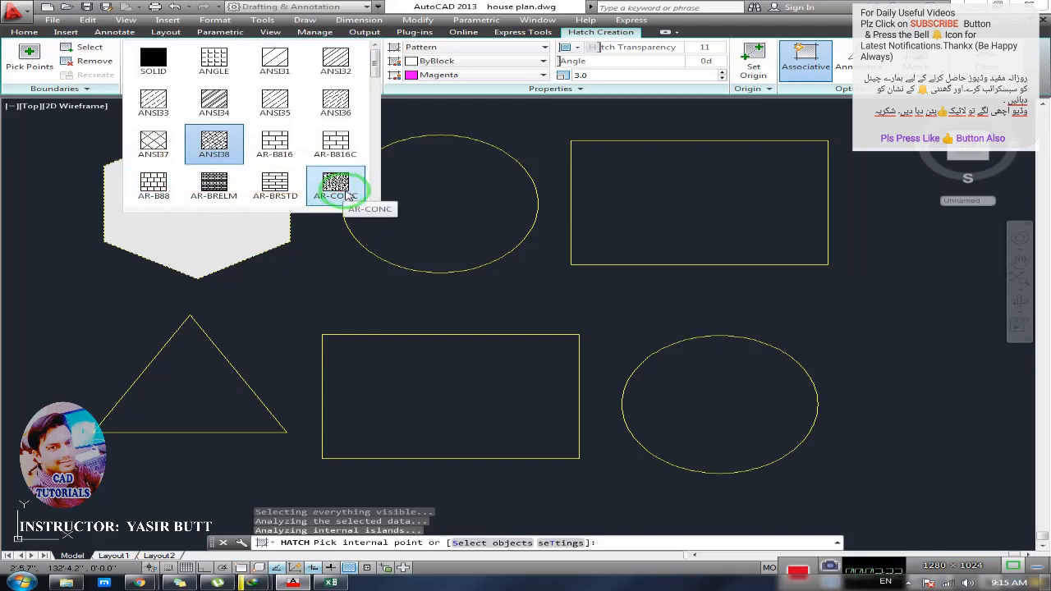
mouse_move(374, 73)
mouse_down()
mouse_move(375, 88)
mouse_move(364, 52)
mouse_up()
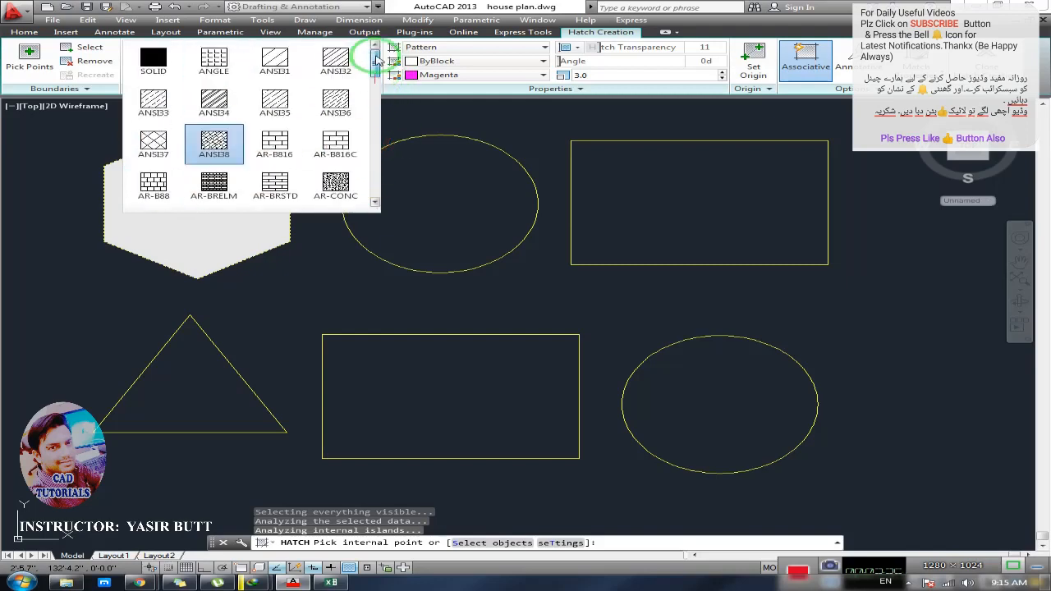
click(336, 148)
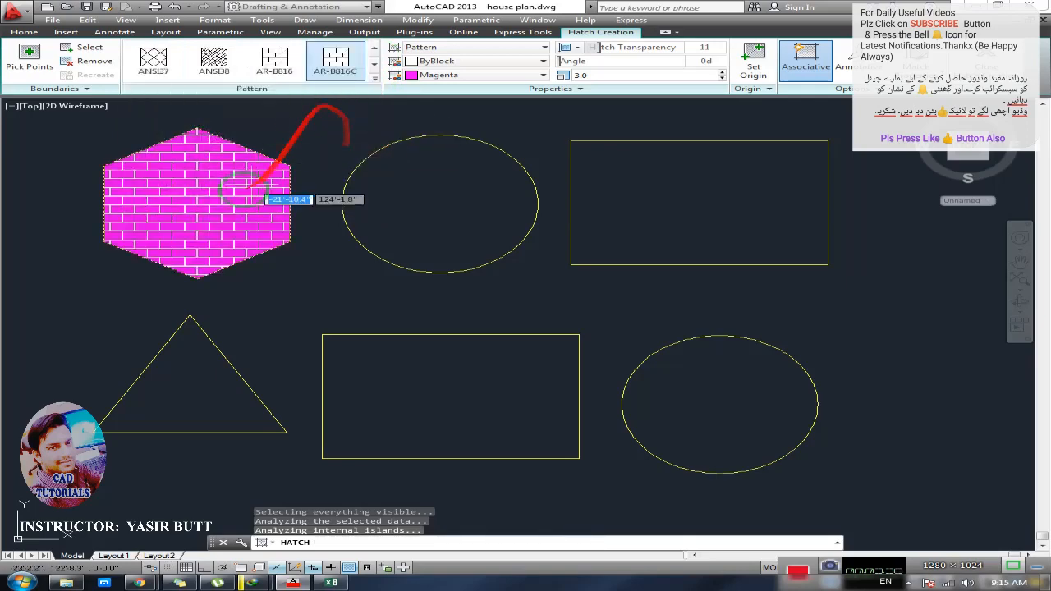
click(161, 176)
- Try yellow and then blue as the hatch color of the hexagon's brick pattern lines
scroll(195, 197, up, 2)
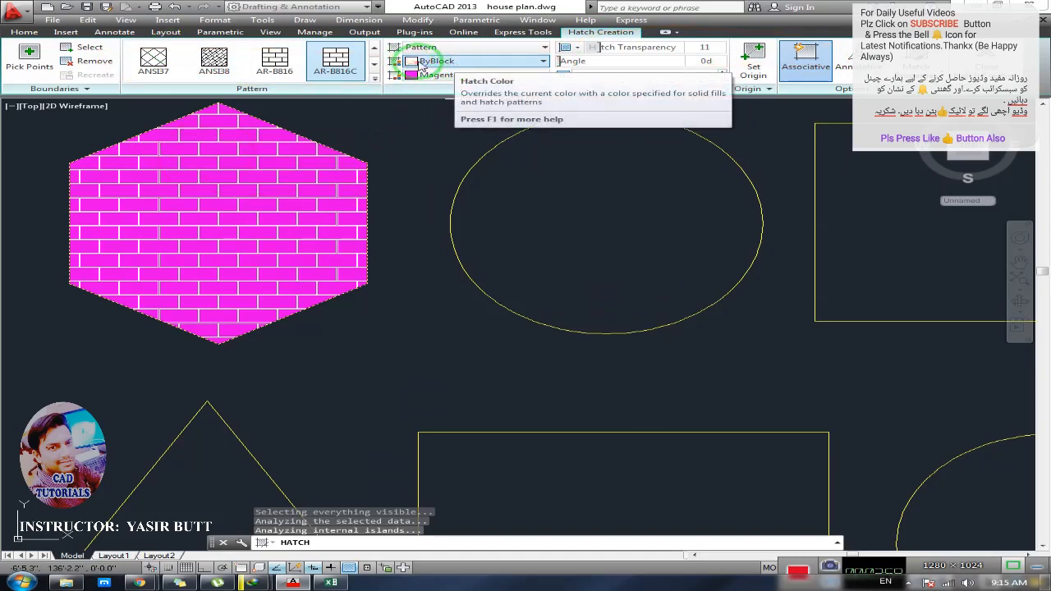
middle_drag(238, 178, 254, 189)
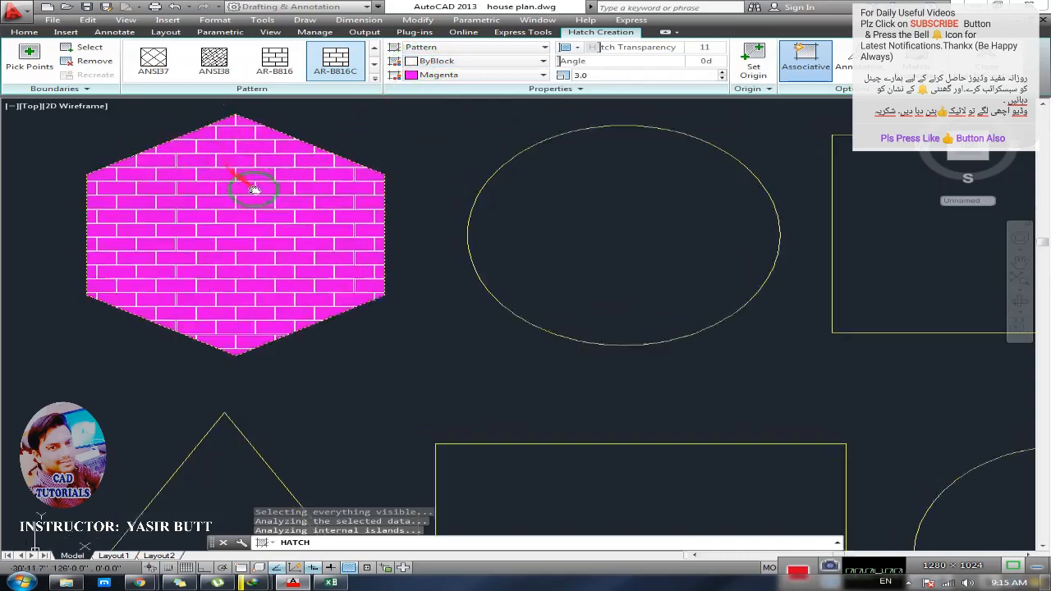
scroll(254, 189, up, 2)
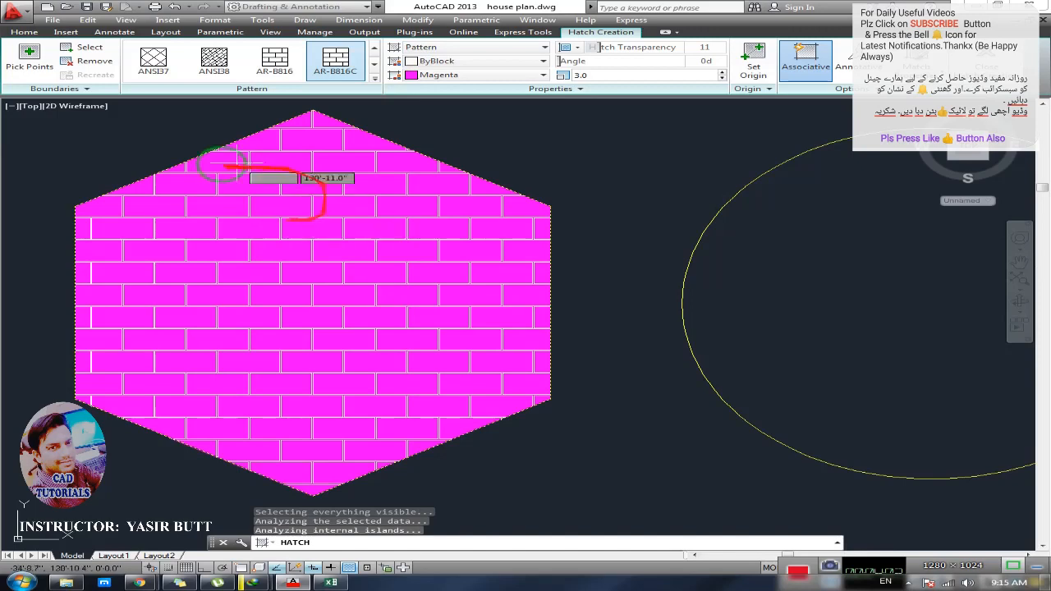
click(543, 64)
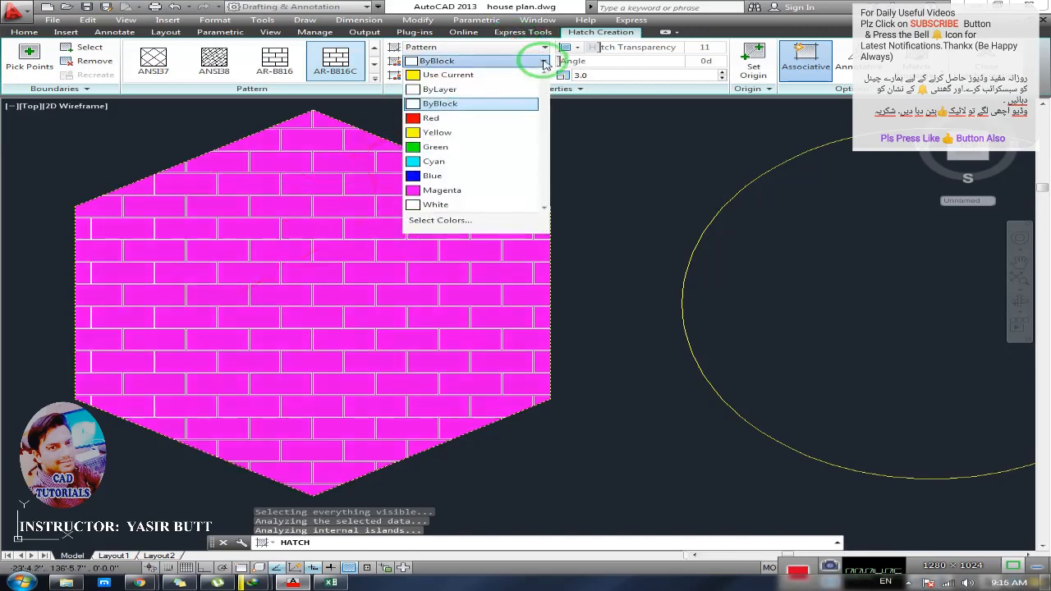
click(458, 132)
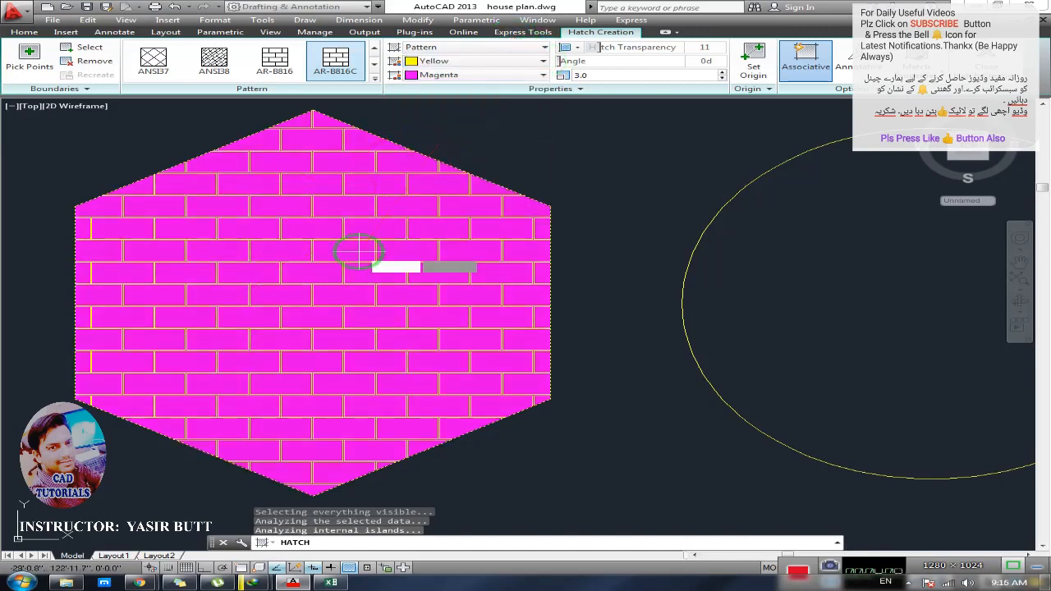
scroll(279, 236, up, 6)
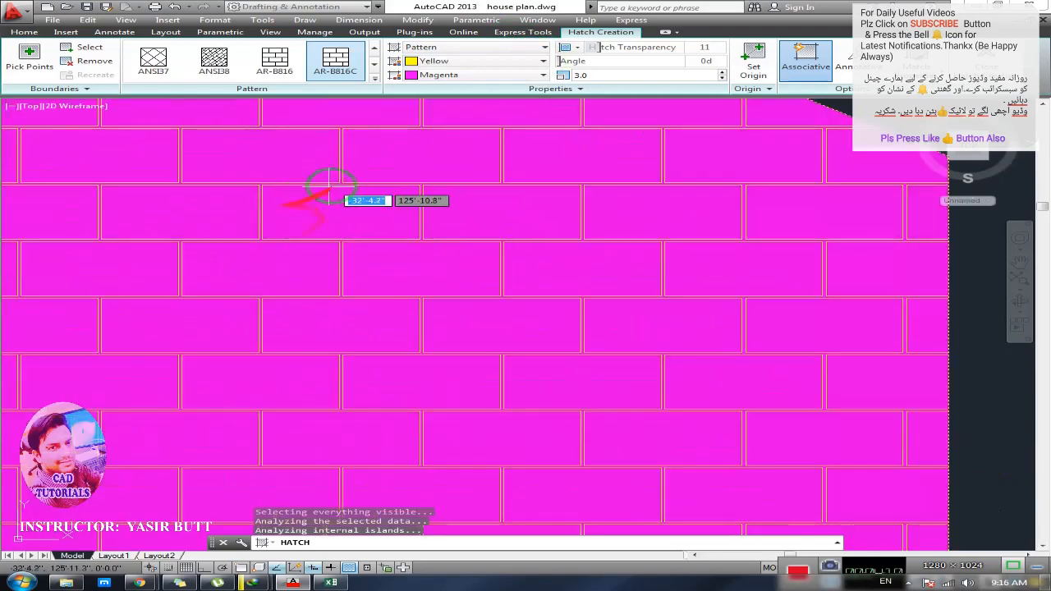
click(542, 60)
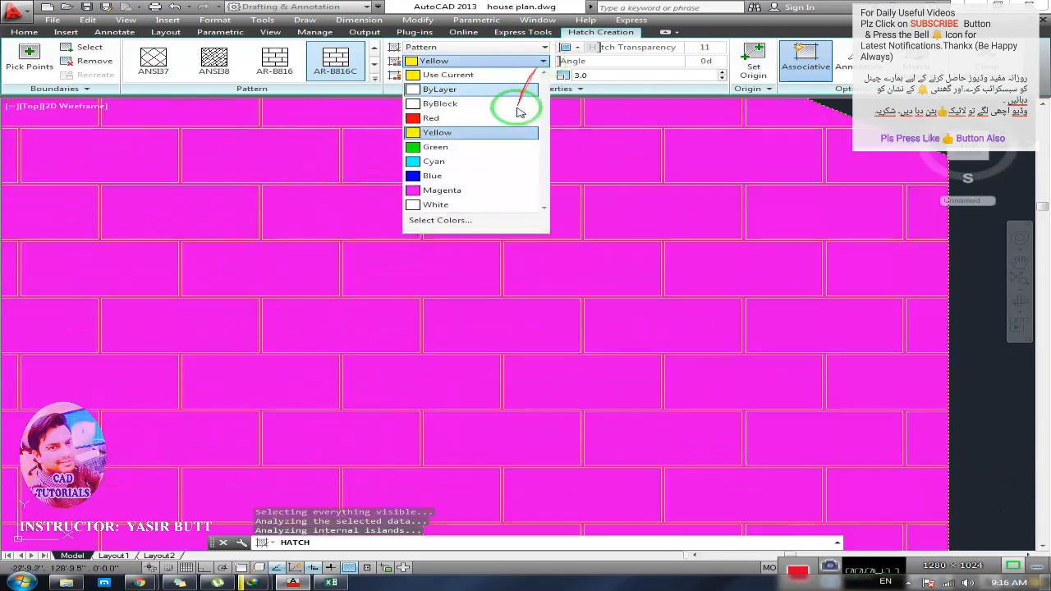
click(462, 177)
scroll(462, 199, down, 4)
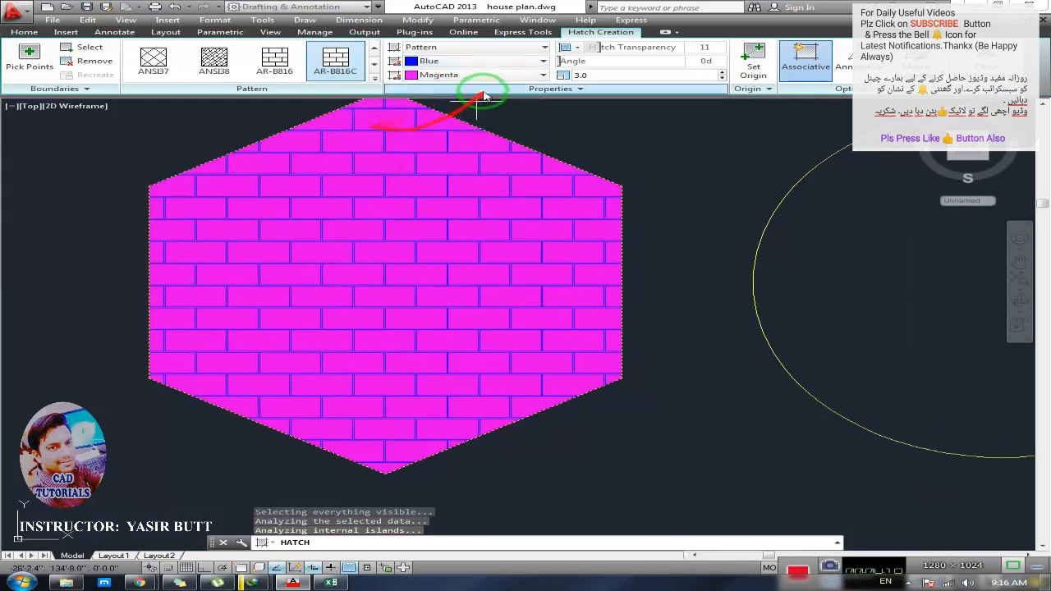
- Try yellow and then cyan as the background color behind the hexagon's brick pattern
click(545, 76)
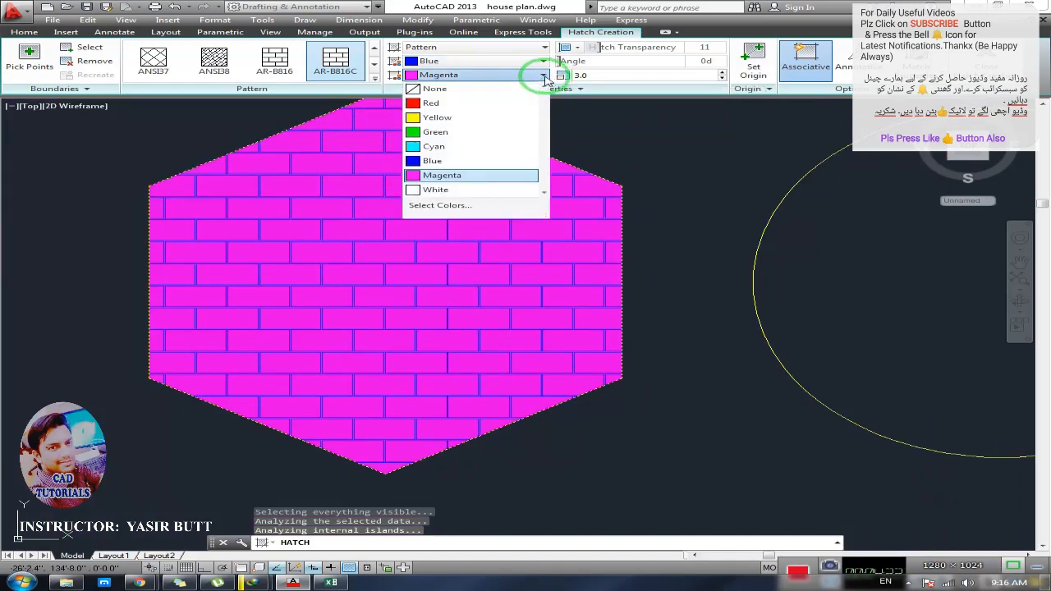
click(495, 119)
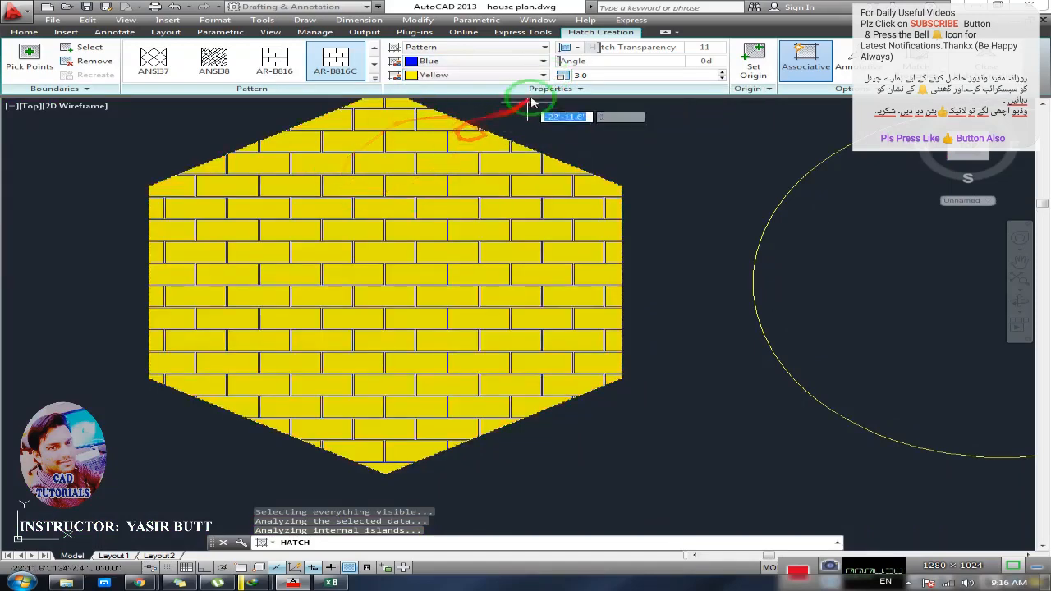
click(544, 75)
click(500, 148)
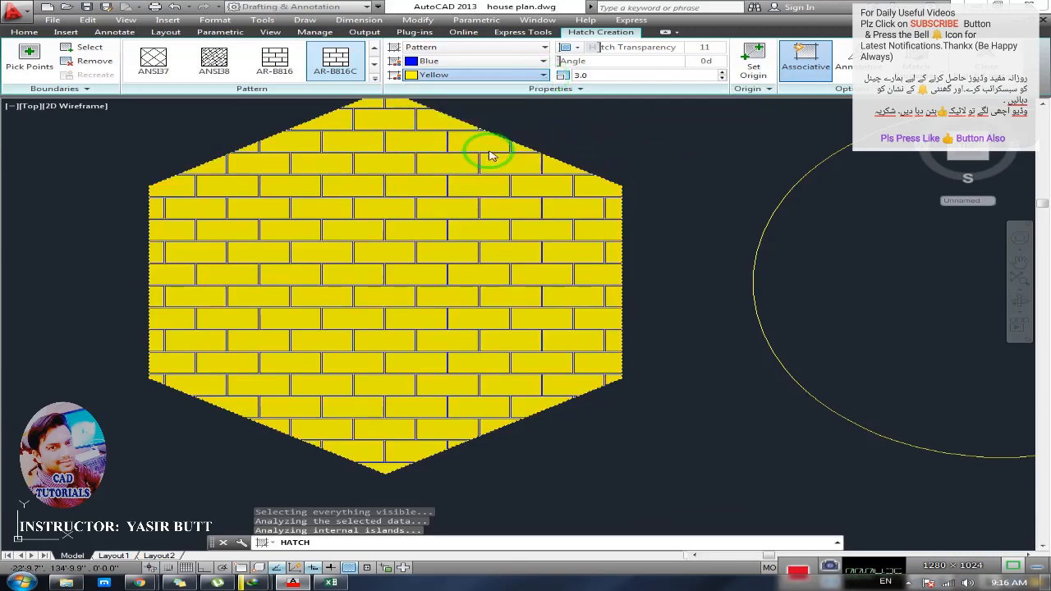
- Set the hexagon hatch's background color to red and its hatch color to ByBlock
click(545, 76)
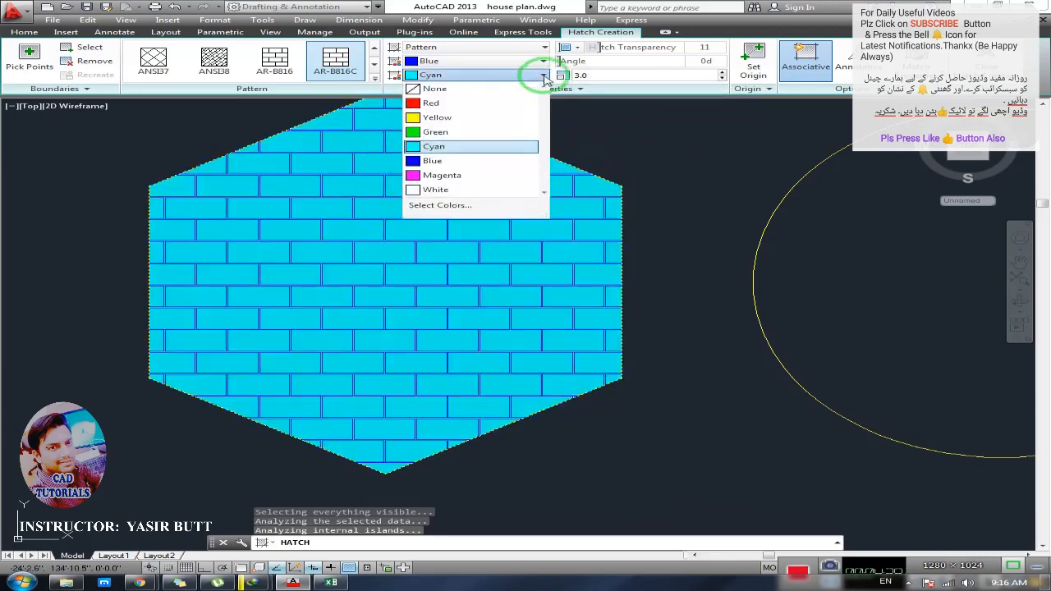
click(463, 107)
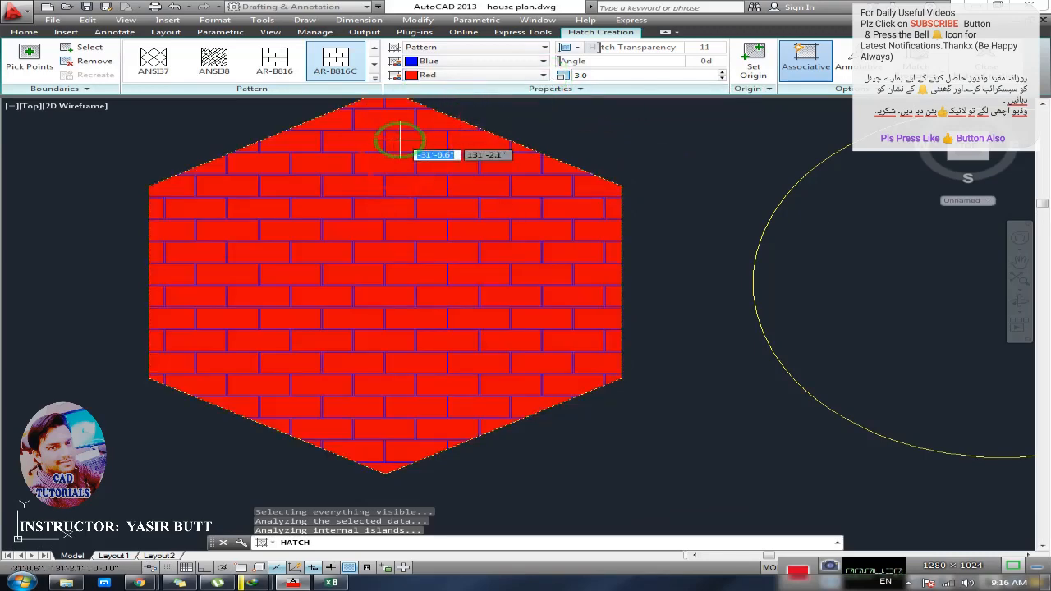
click(460, 66)
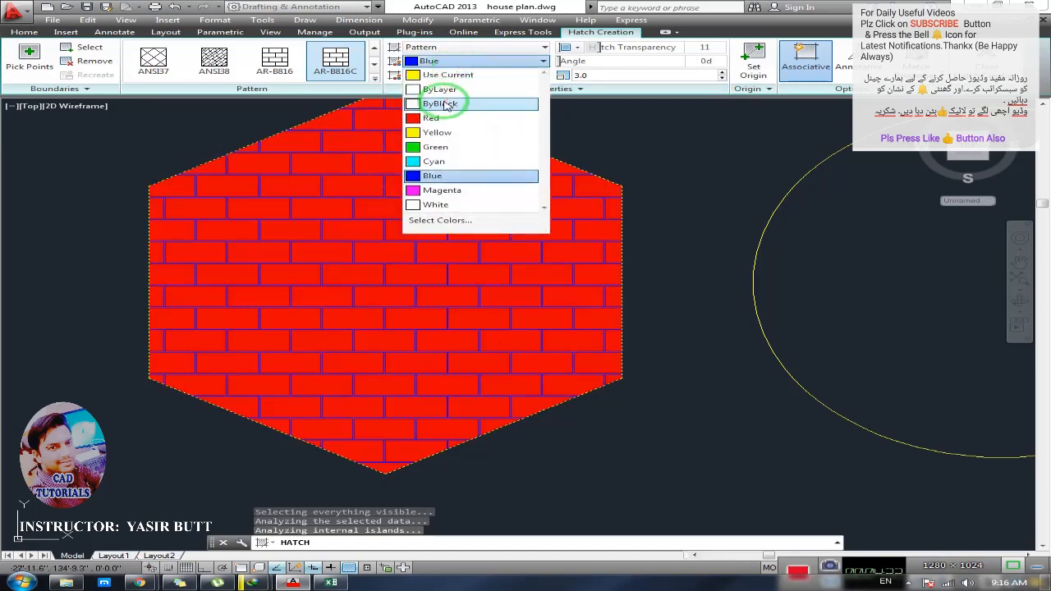
click(445, 104)
click(473, 76)
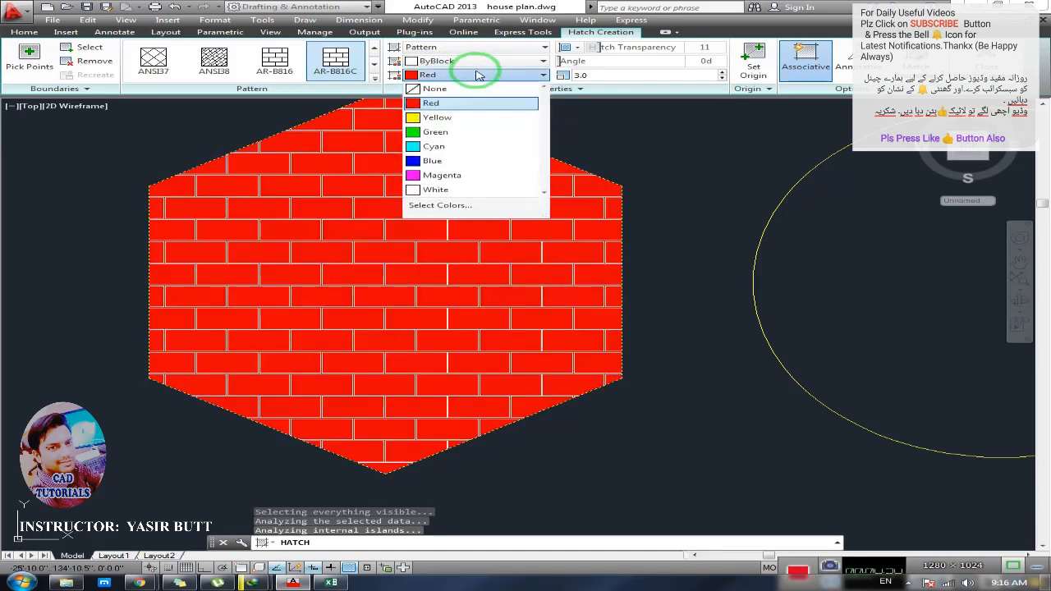
click(471, 65)
click(470, 65)
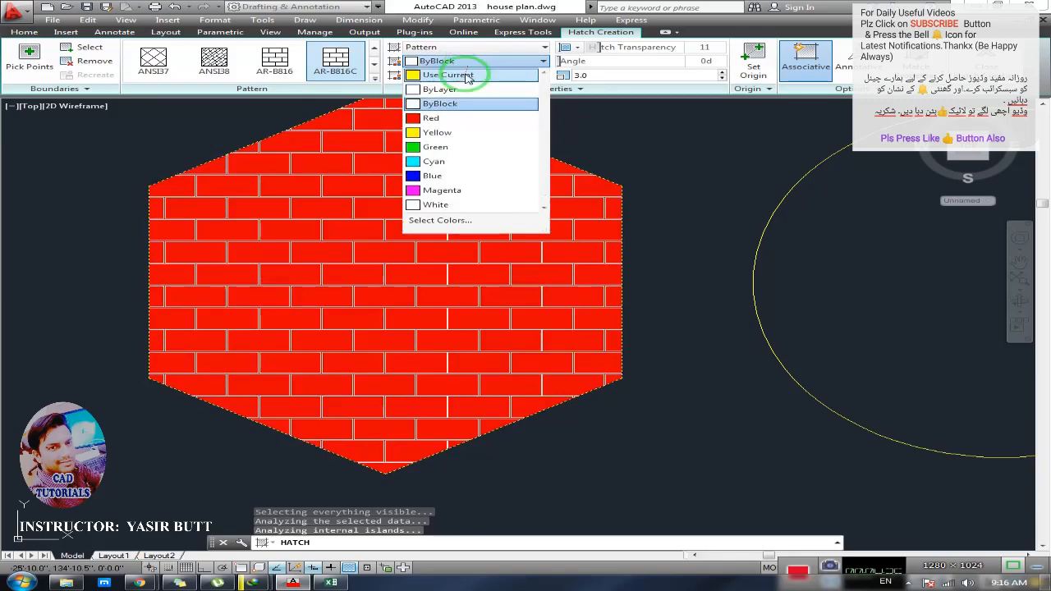
click(470, 76)
click(459, 65)
click(452, 104)
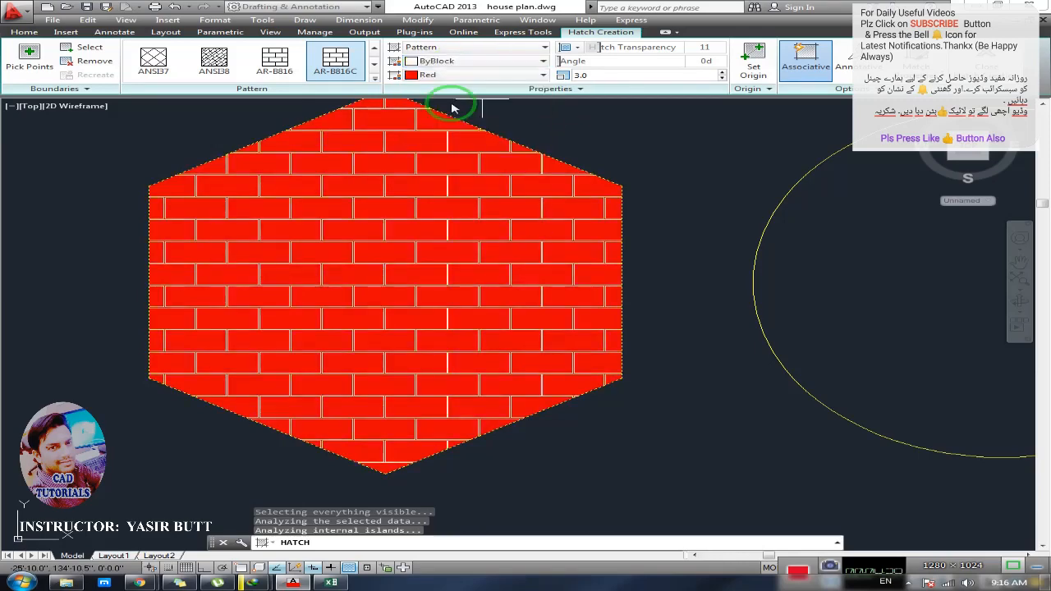
middle_drag(420, 238, 338, 230)
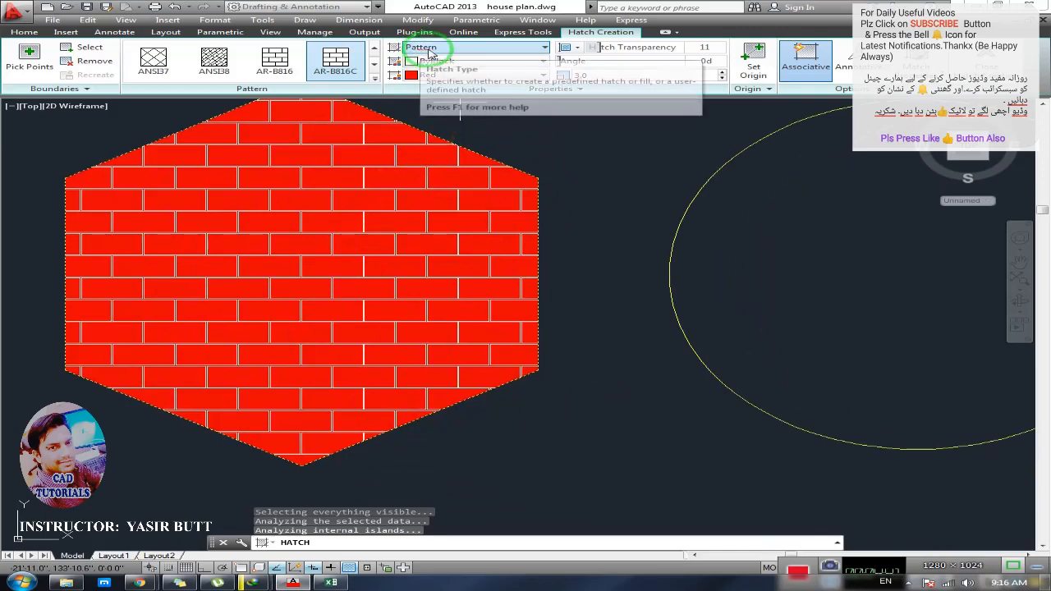
- Try the Solid hatch type on the hexagon and return it to the Pattern type
click(545, 50)
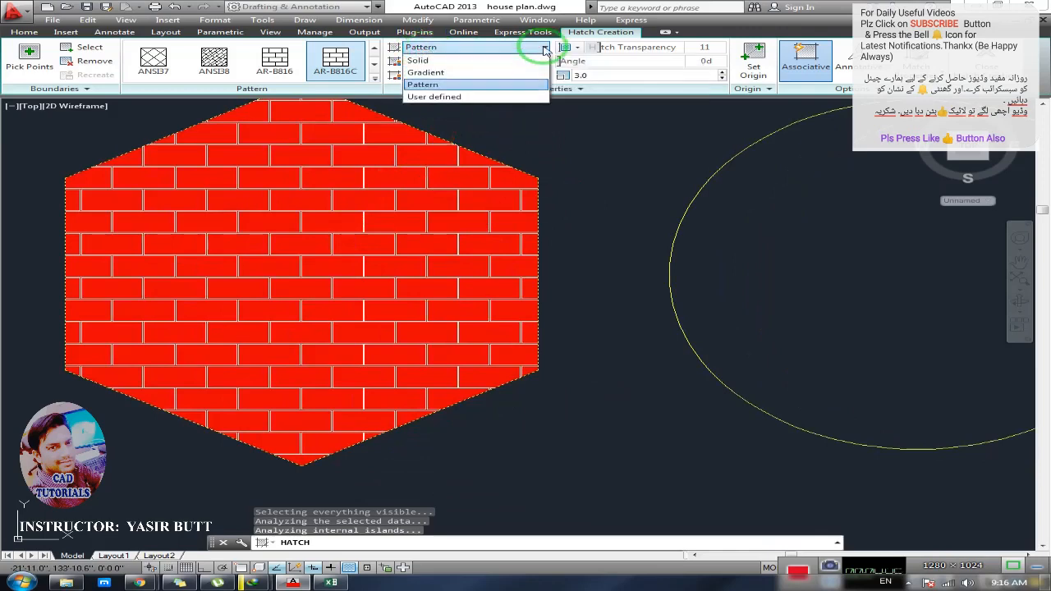
click(428, 64)
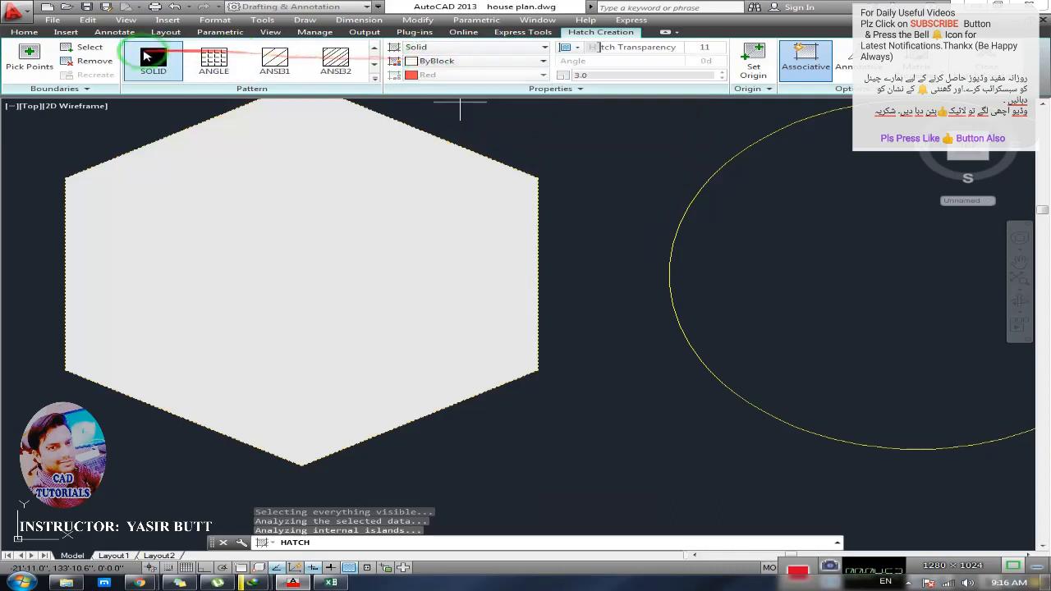
click(488, 47)
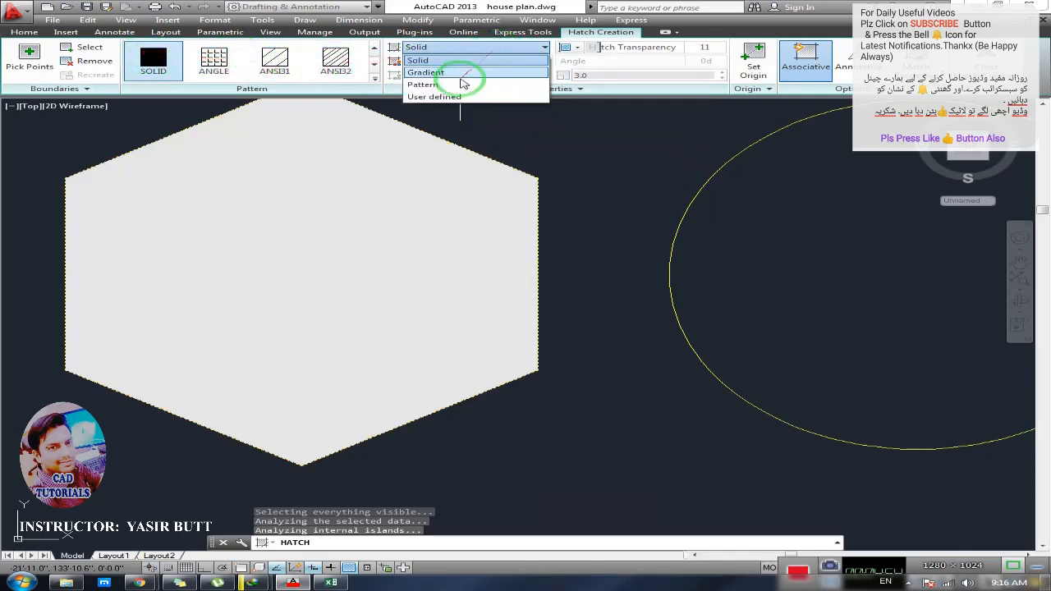
click(457, 83)
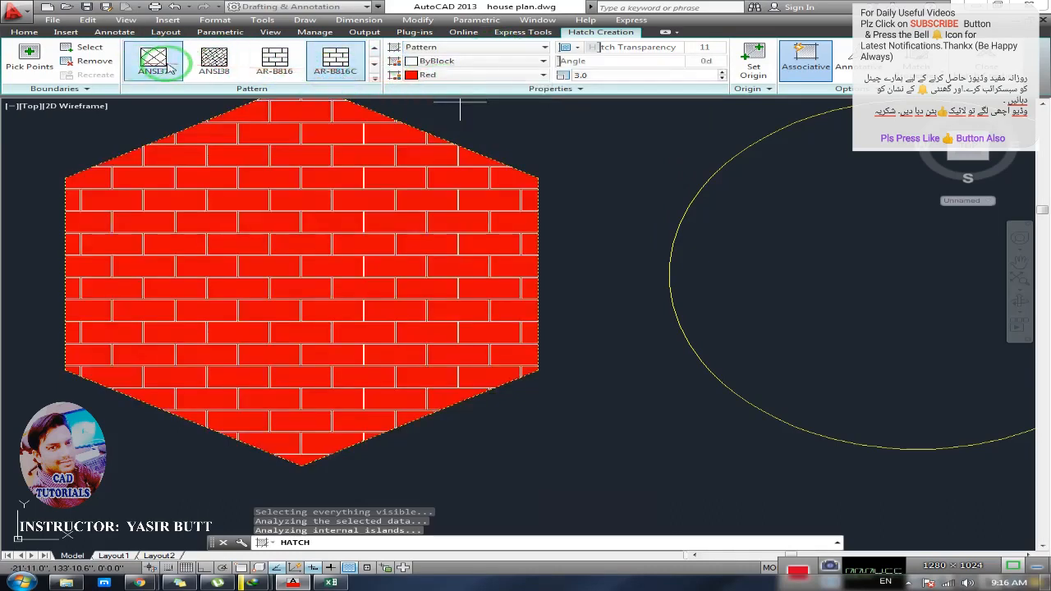
- Try filling the ellipse with the same AR-B816C brick hatch and undo that fill
middle_drag(659, 171, 499, 171)
scroll(500, 171, down, 2)
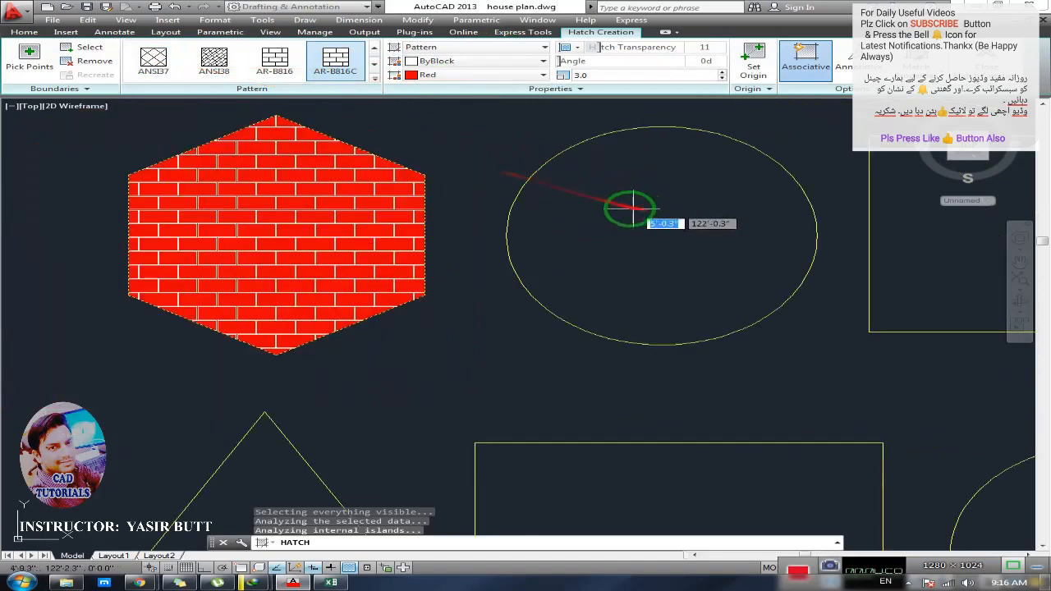
middle_drag(635, 210, 556, 220)
click(552, 201)
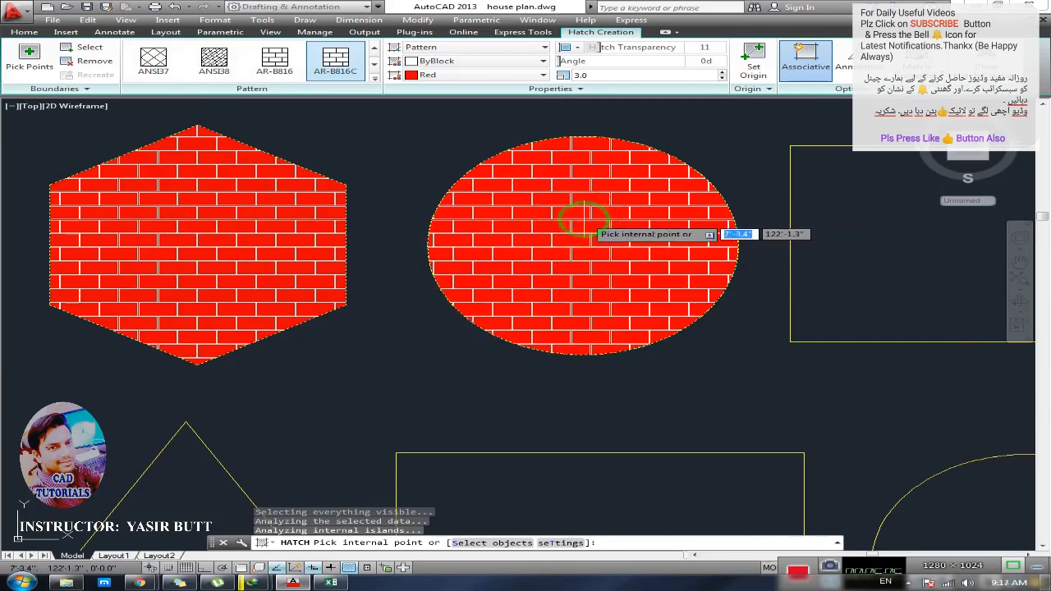
key(ctrl+z)
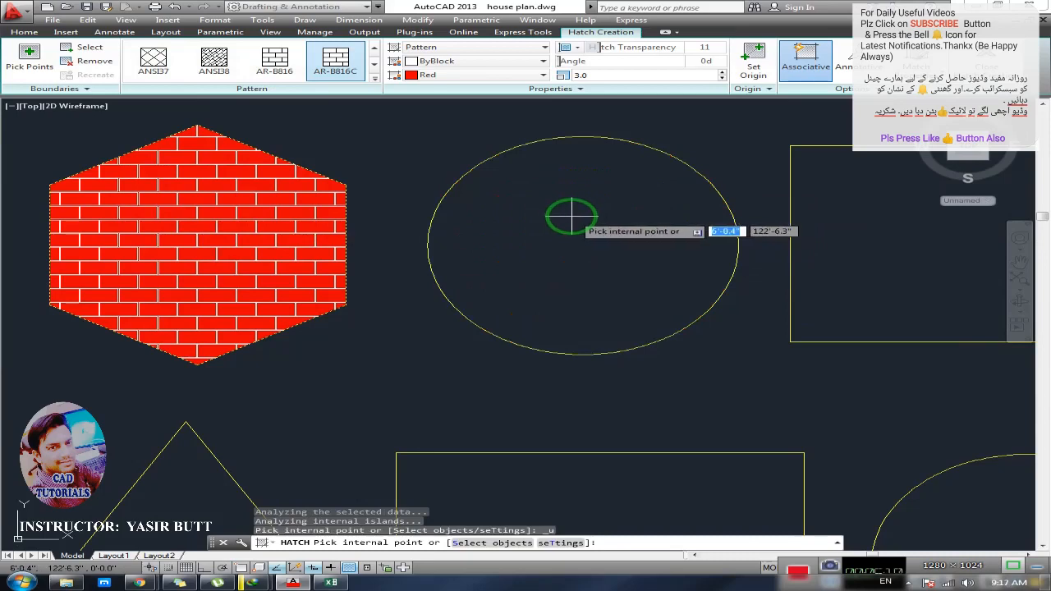
- Finish the hexagon's hatch and fill the ellipse with a separate hatch using the ANSI37 pattern
key(Escape)
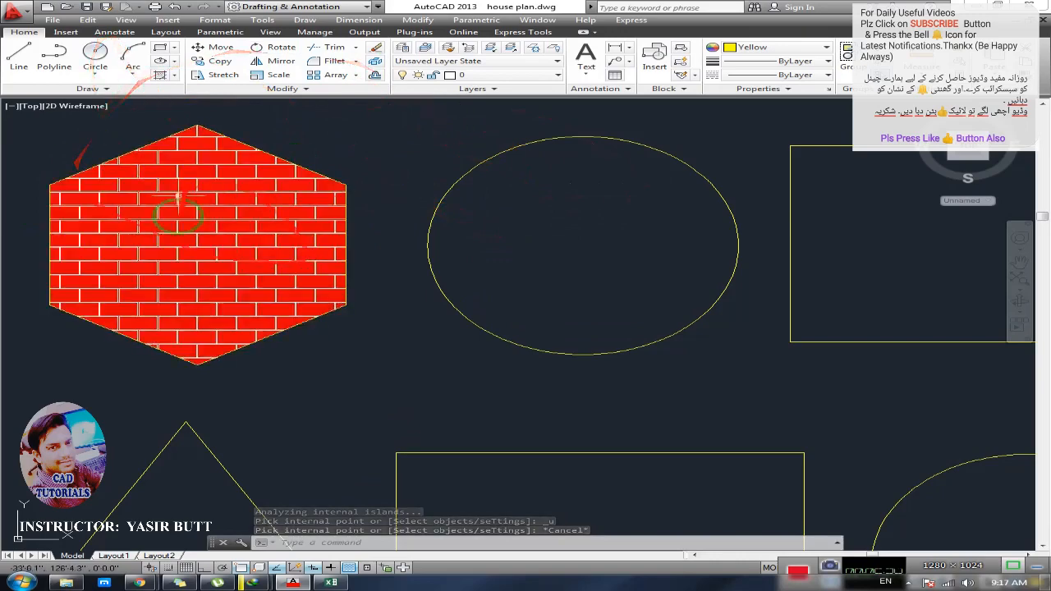
mouse_move(521, 232)
middle_down()
mouse_move(466, 236)
mouse_move(507, 251)
mouse_move(538, 233)
middle_up()
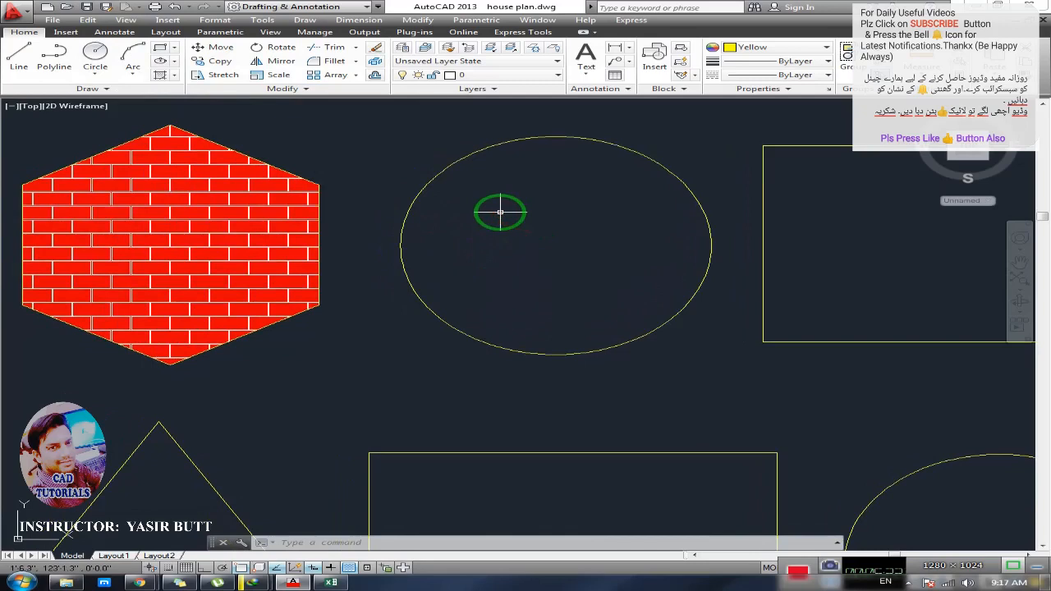
text(c)
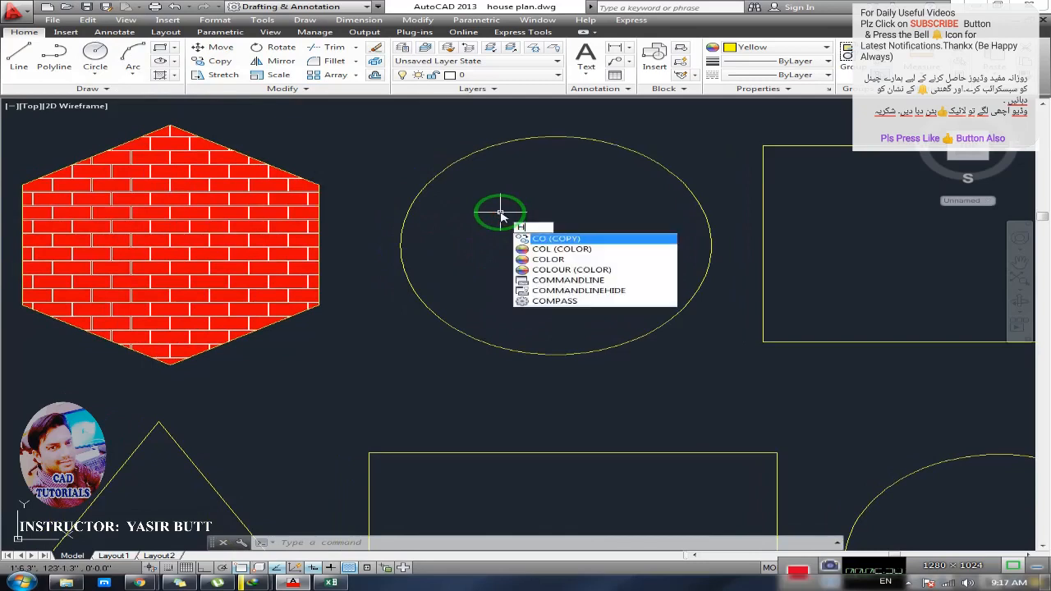
key(BackSpace)
text(h)
key(Return)
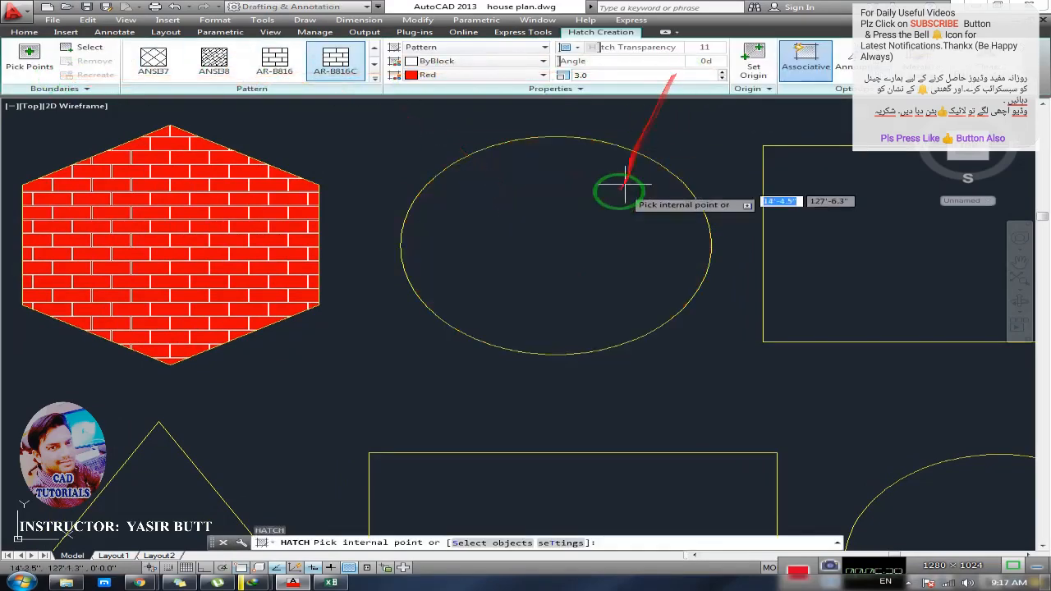
click(507, 237)
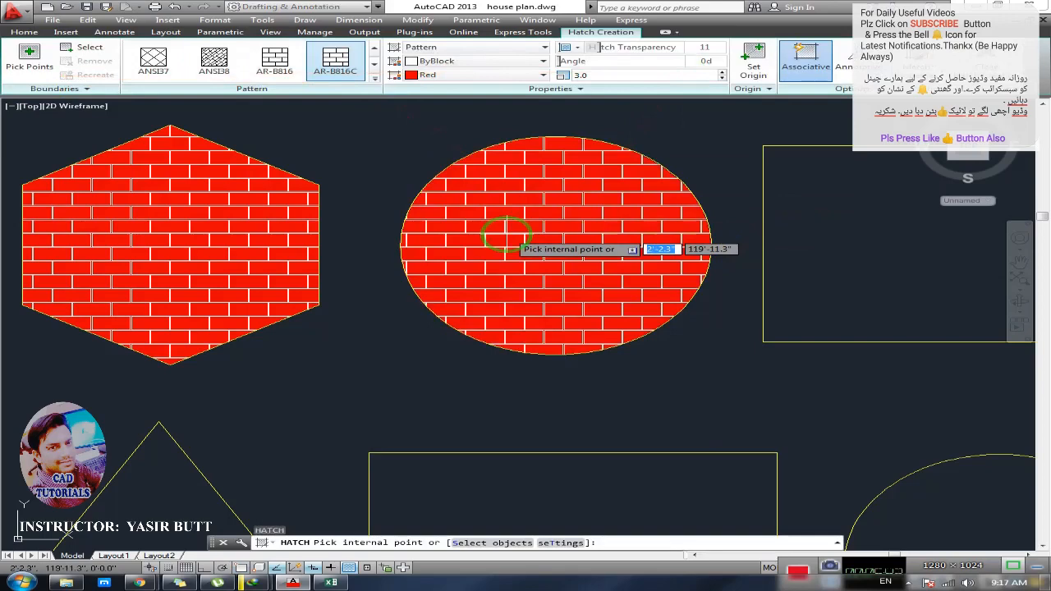
click(155, 67)
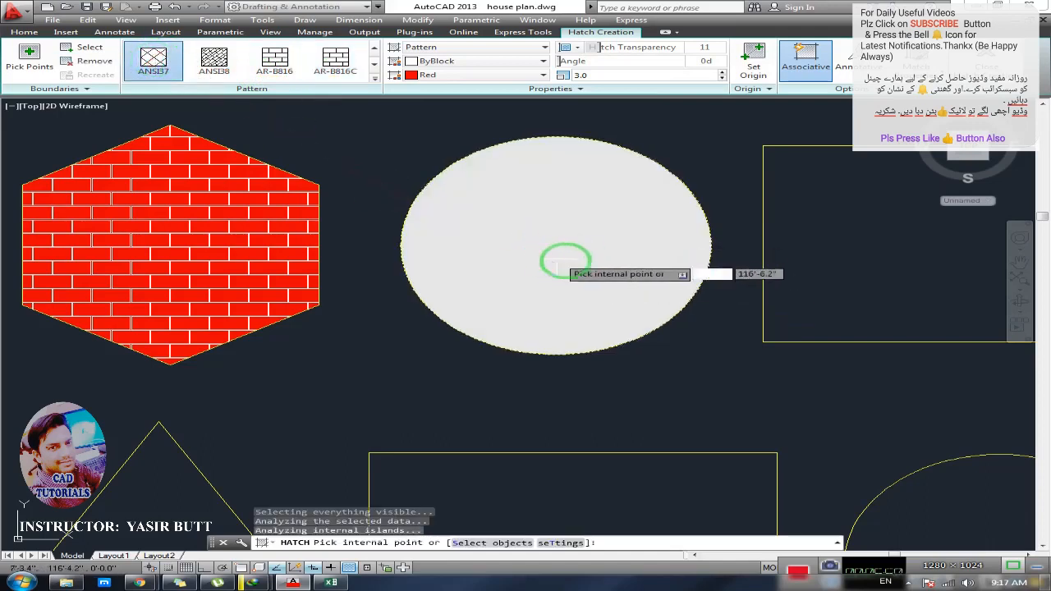
- Raise the pattern scale of the ellipse's ANSI37 hatch to 10, 30 and finally 150
scroll(558, 210, up, 2)
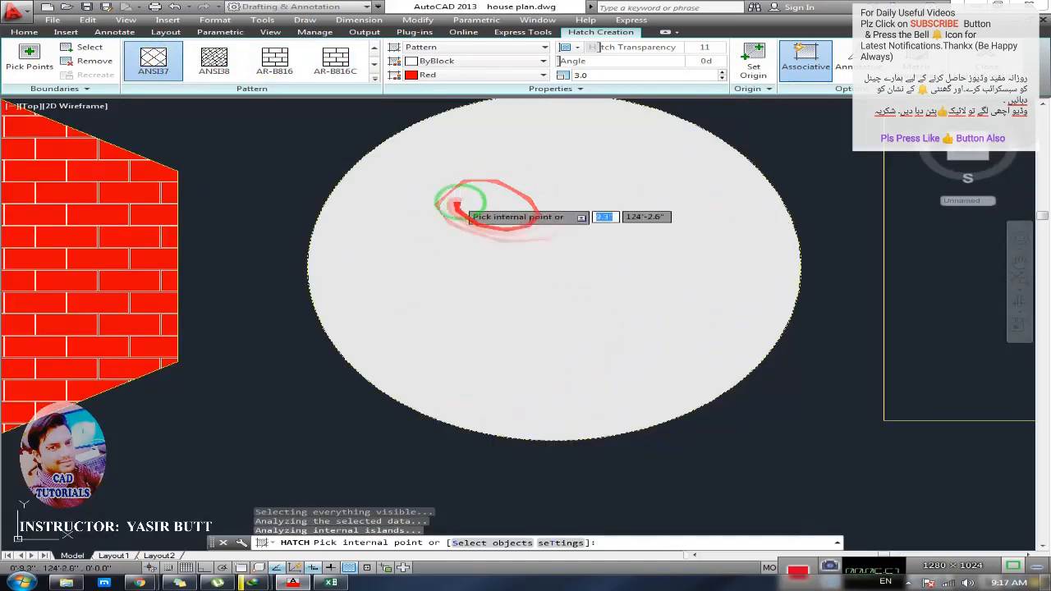
middle_drag(481, 219, 429, 241)
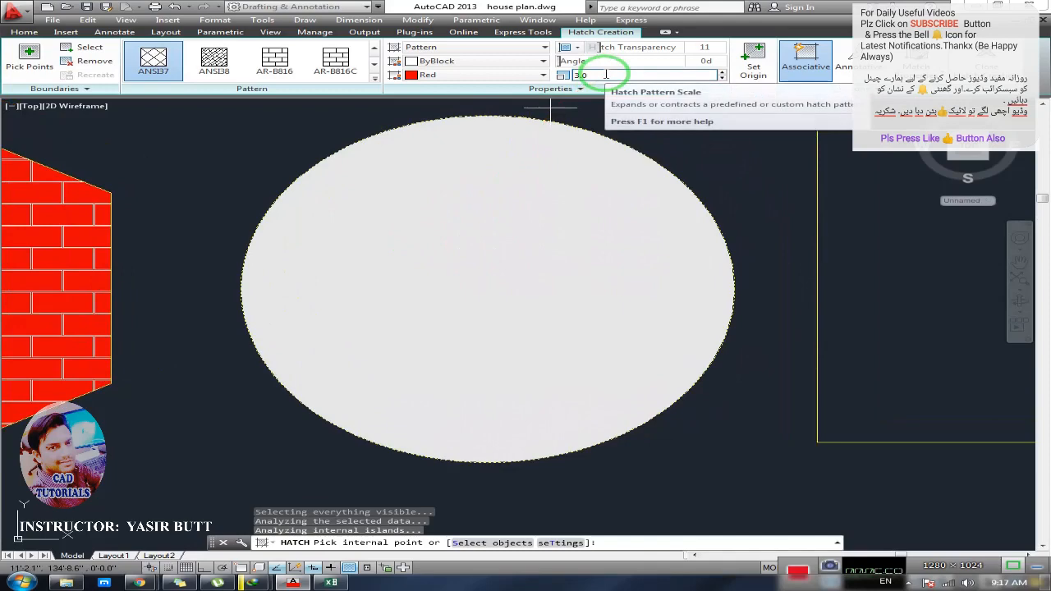
middle_drag(321, 159, 459, 177)
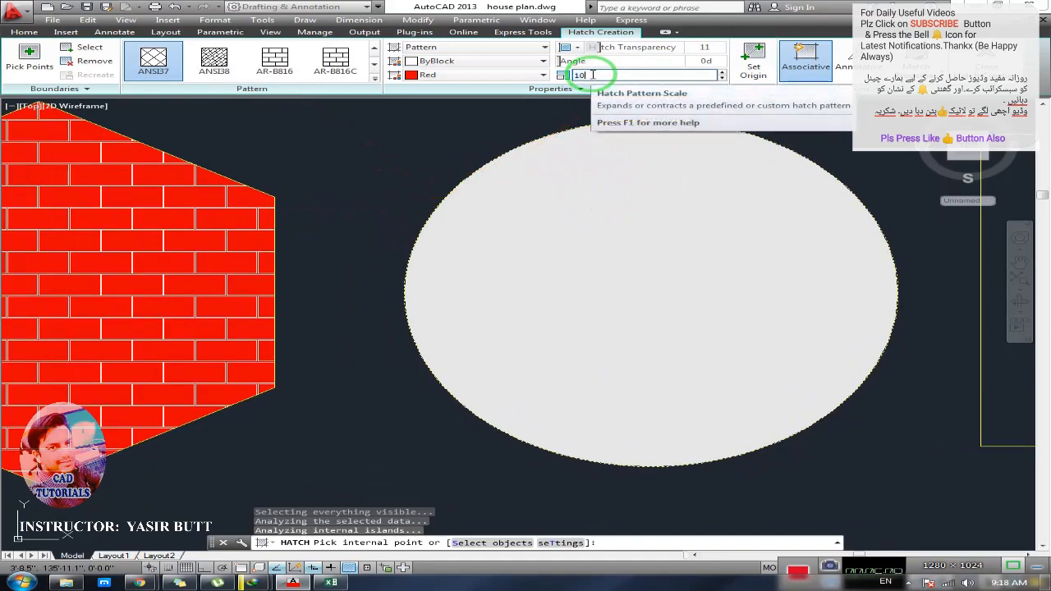
key(Return)
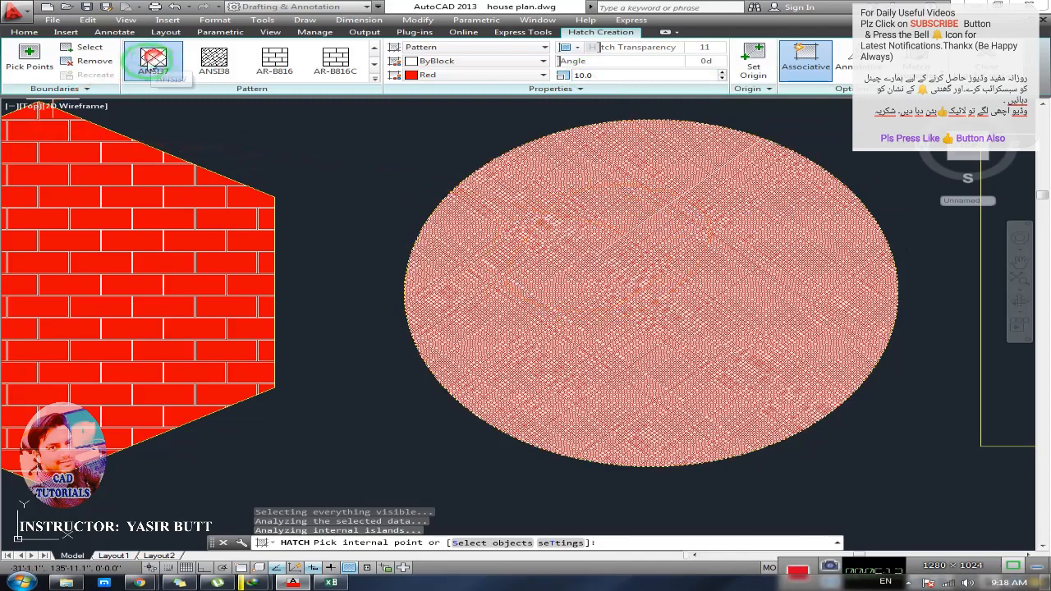
click(609, 75)
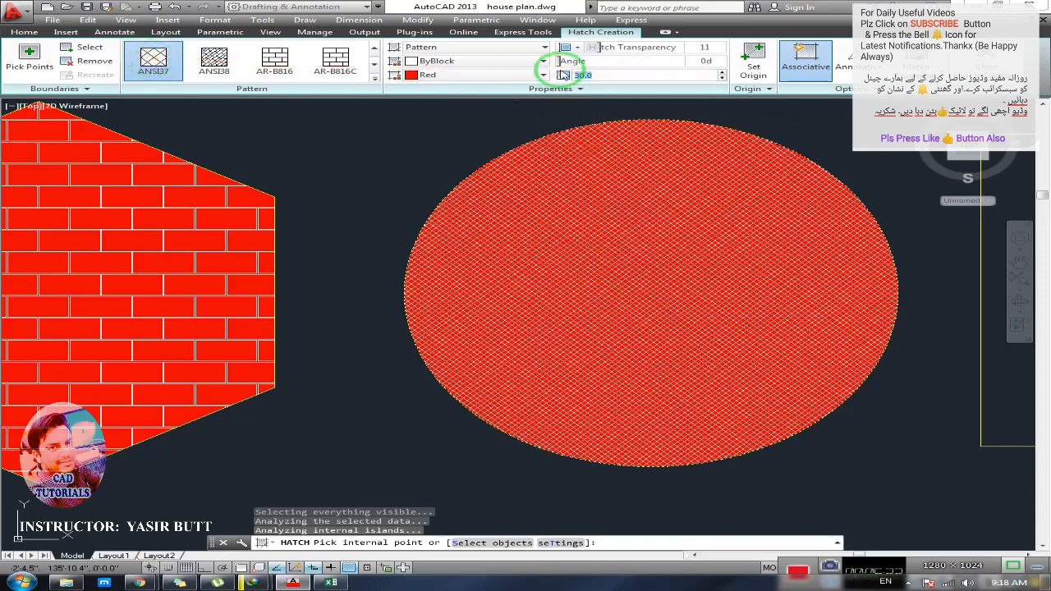
text(0)
key(Return)
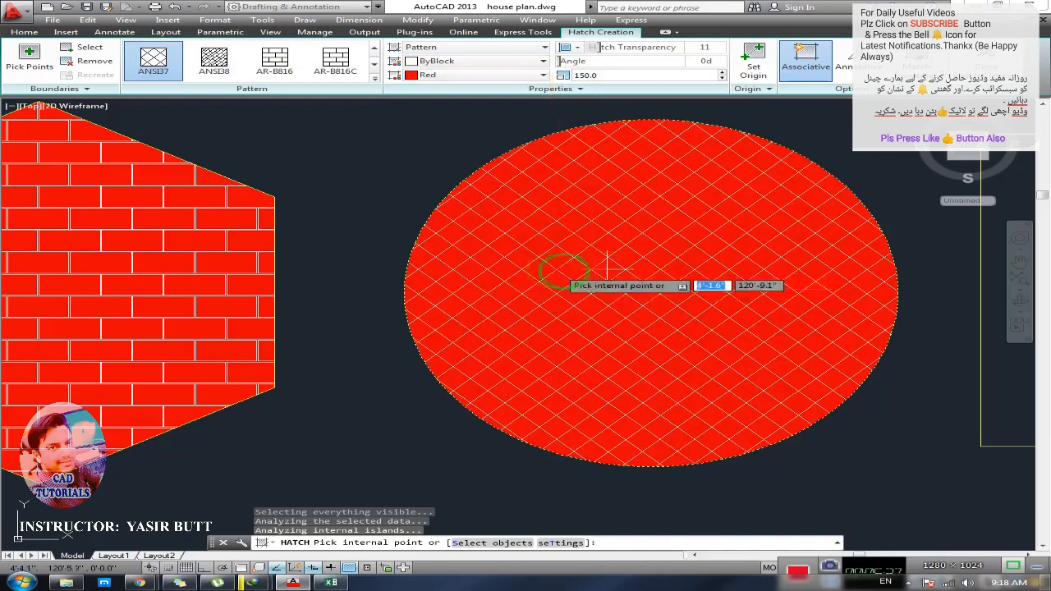
scroll(585, 261, up, 4)
scroll(497, 263, down, 3)
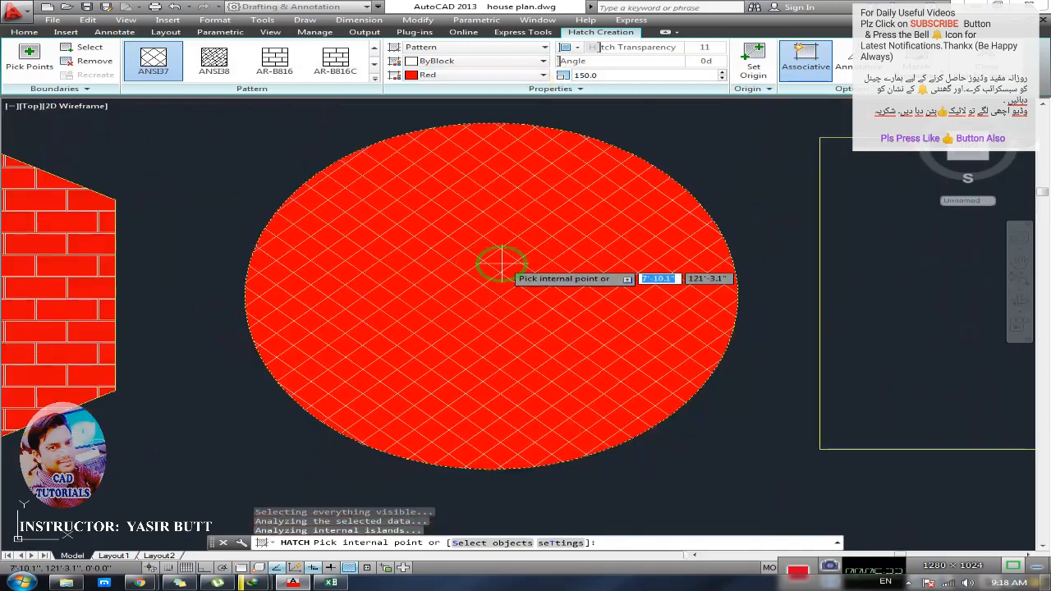
middle_drag(345, 284, 337, 284)
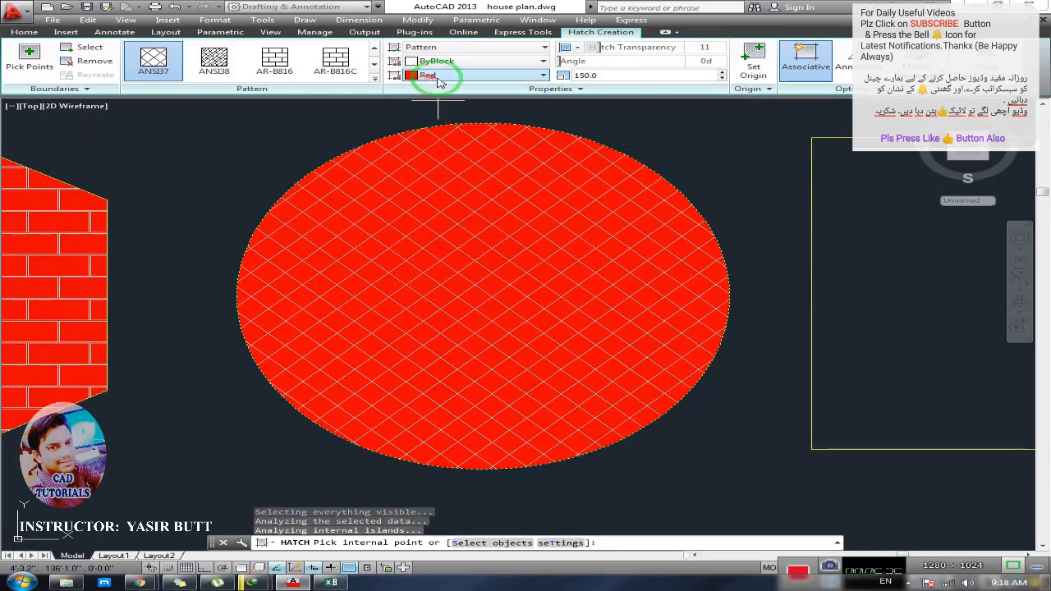
- Set the ellipse hatch's line color to green and its background color to magenta, and end the hatch command
click(457, 64)
click(460, 146)
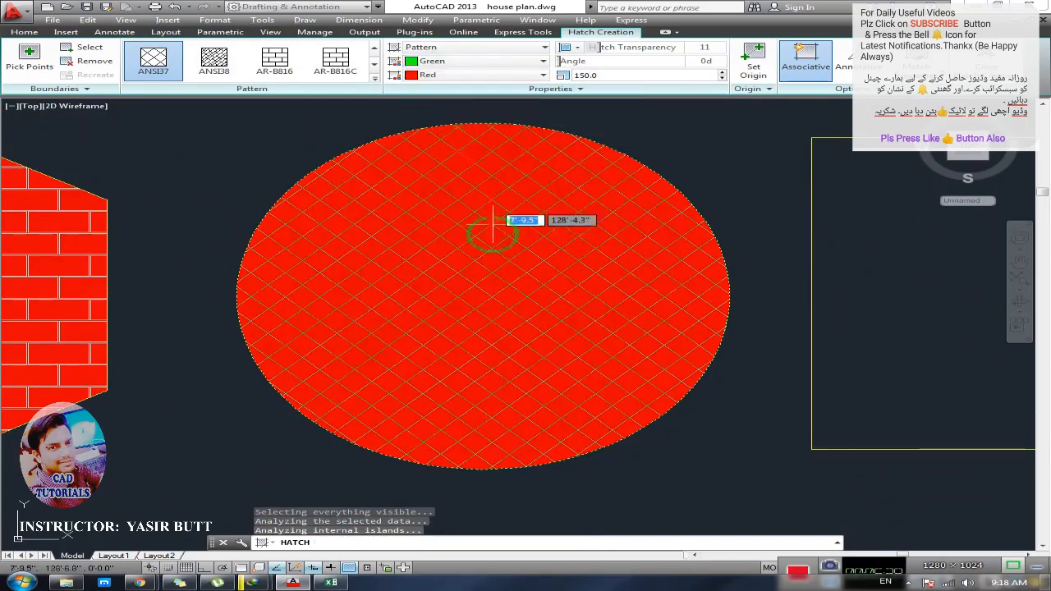
click(449, 75)
click(446, 174)
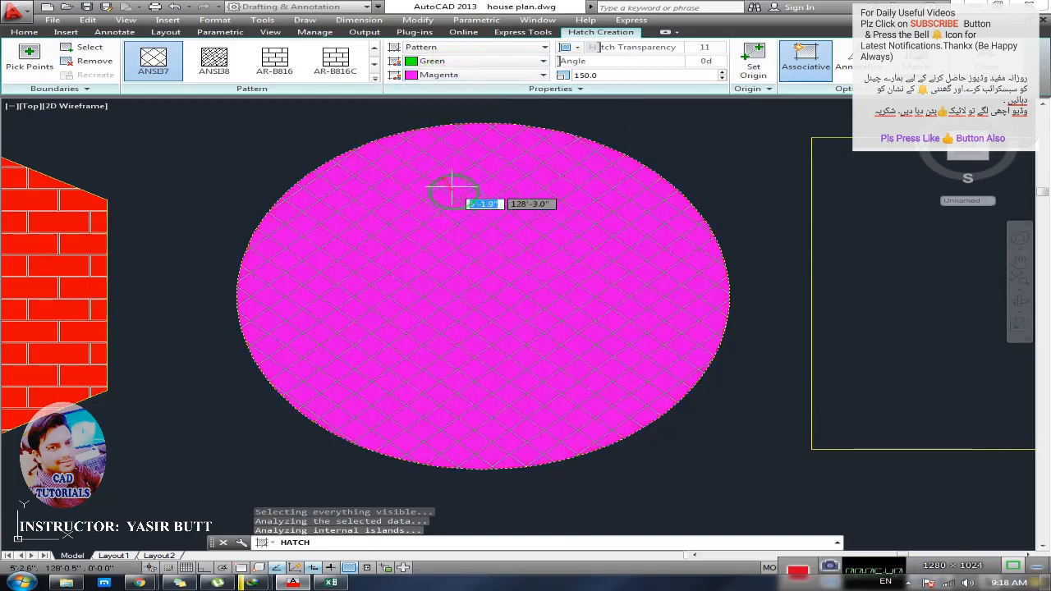
scroll(435, 218, down, 3)
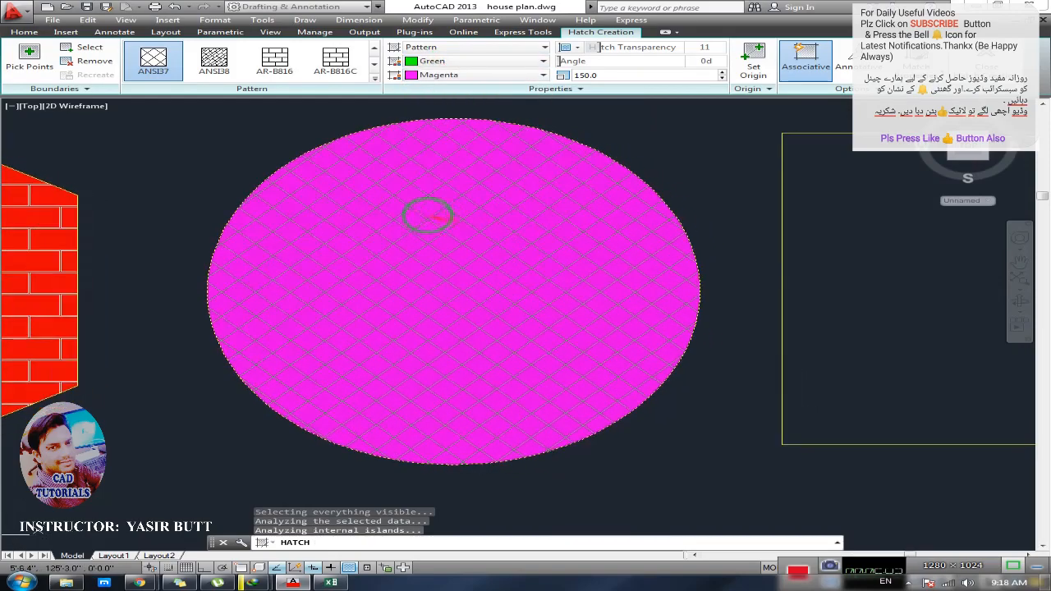
middle_drag(451, 203, 358, 205)
middle_drag(617, 227, 496, 229)
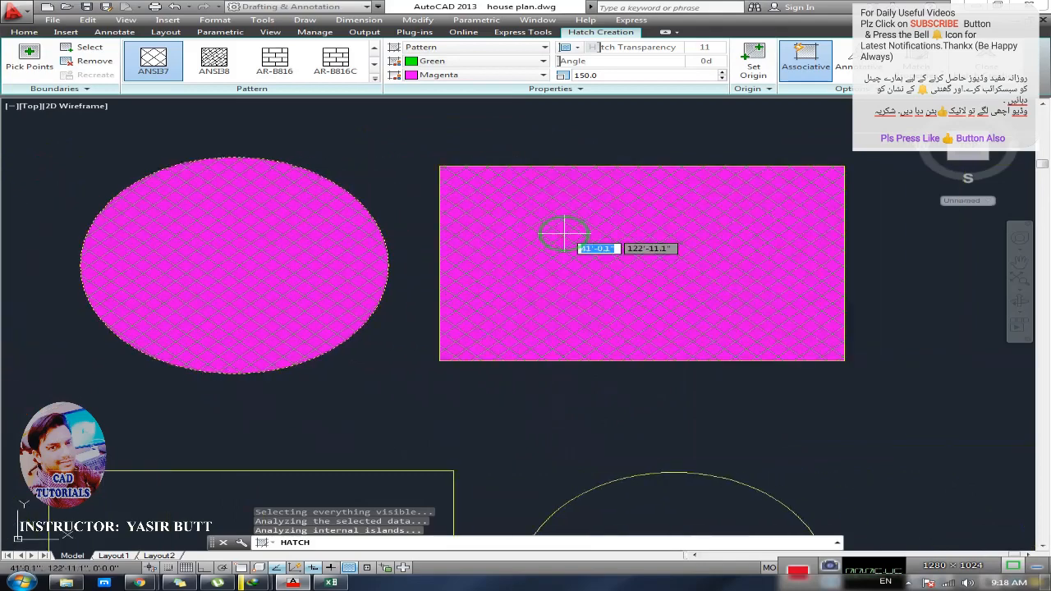
key(Escape)
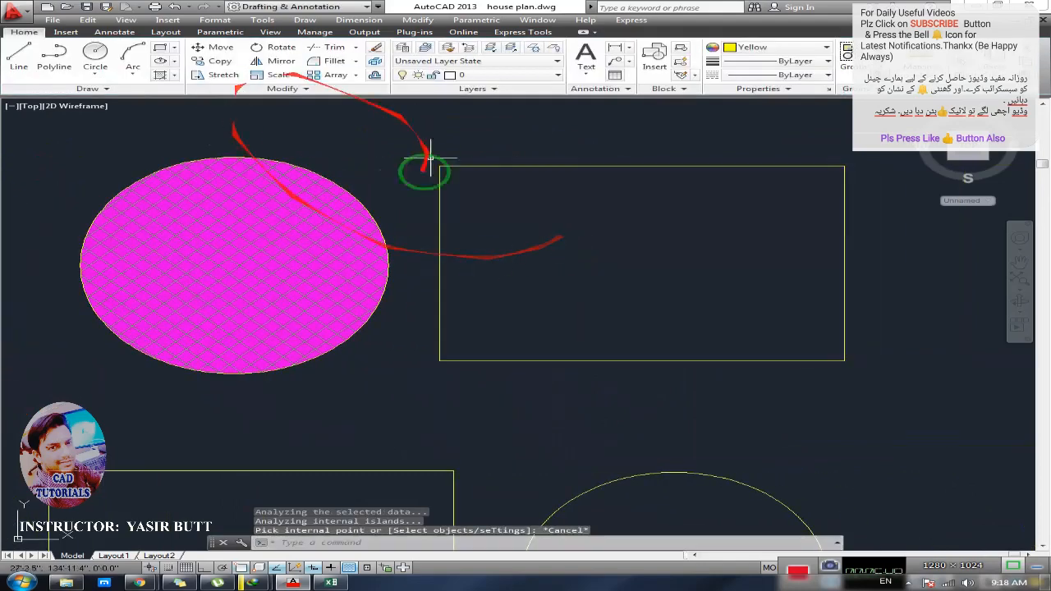
- Start a new hatch for the empty rectangle beside the ellipse and choose the AR-SAND pattern
middle_drag(390, 191, 446, 188)
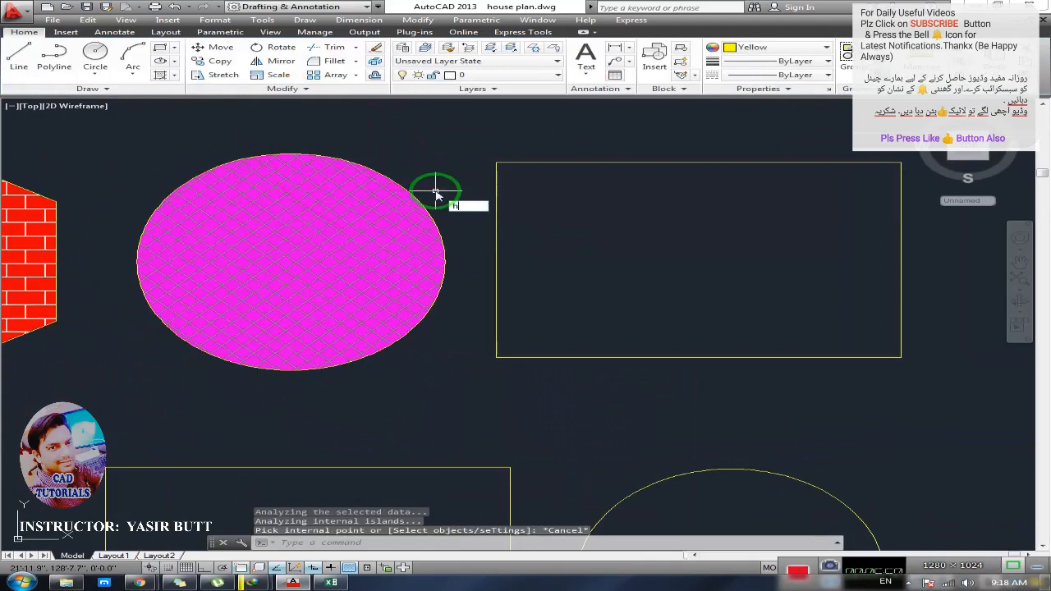
text(h)
key(Return)
click(374, 79)
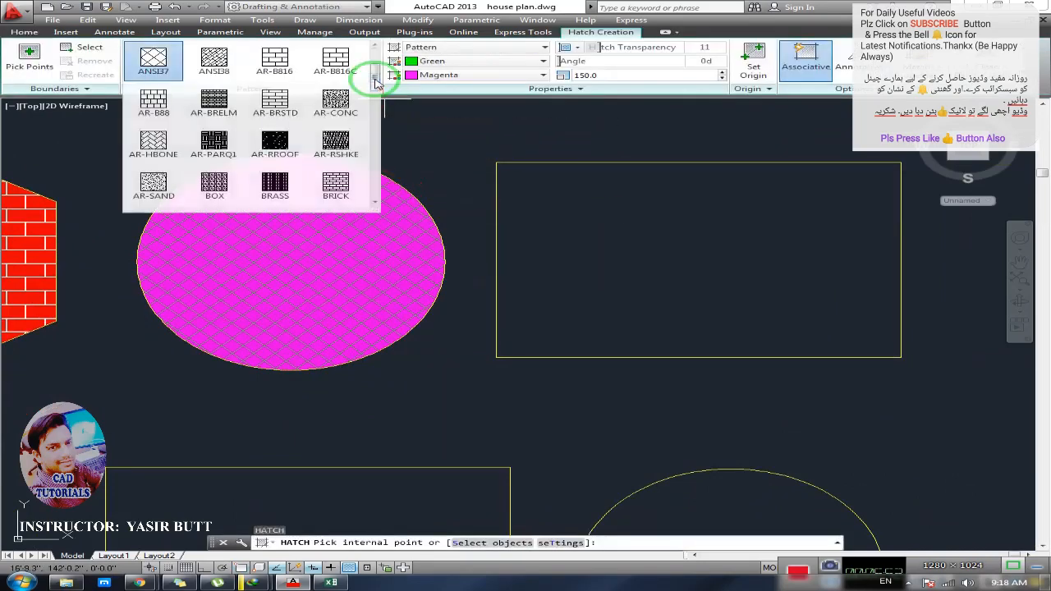
click(374, 81)
click(374, 79)
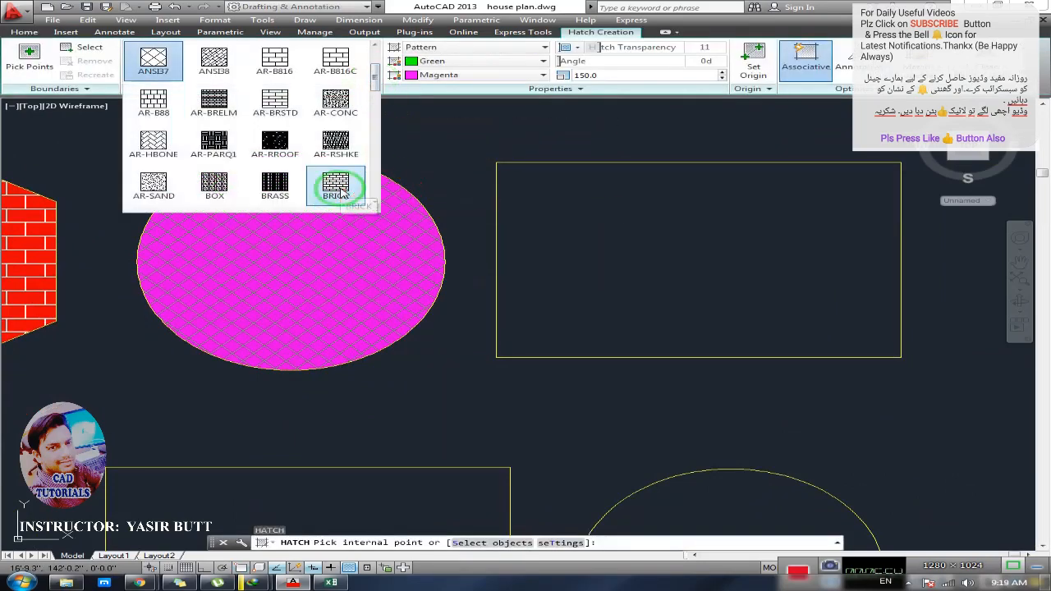
click(158, 187)
click(662, 305)
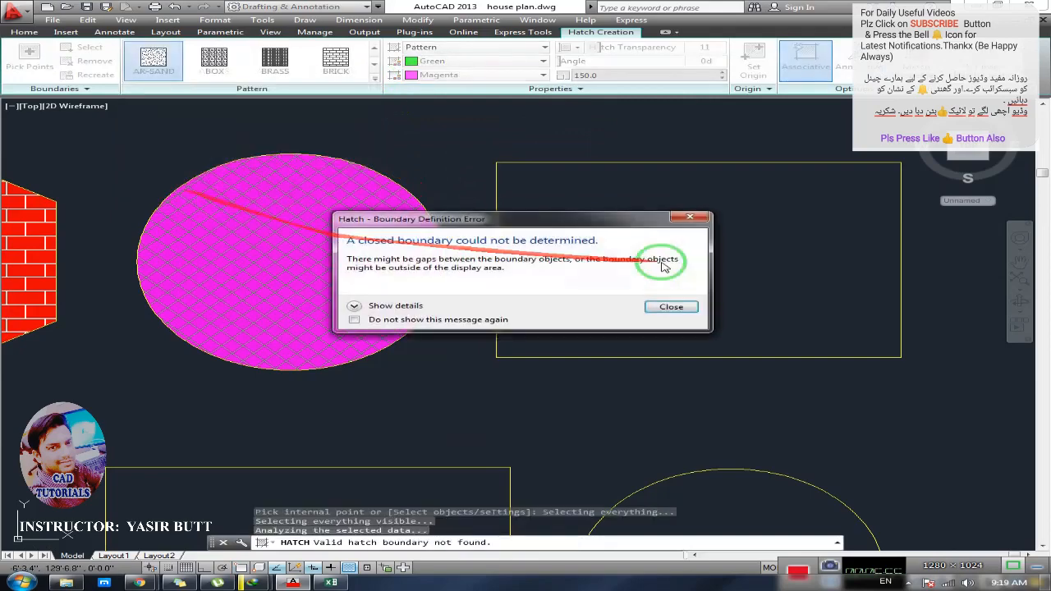
click(667, 310)
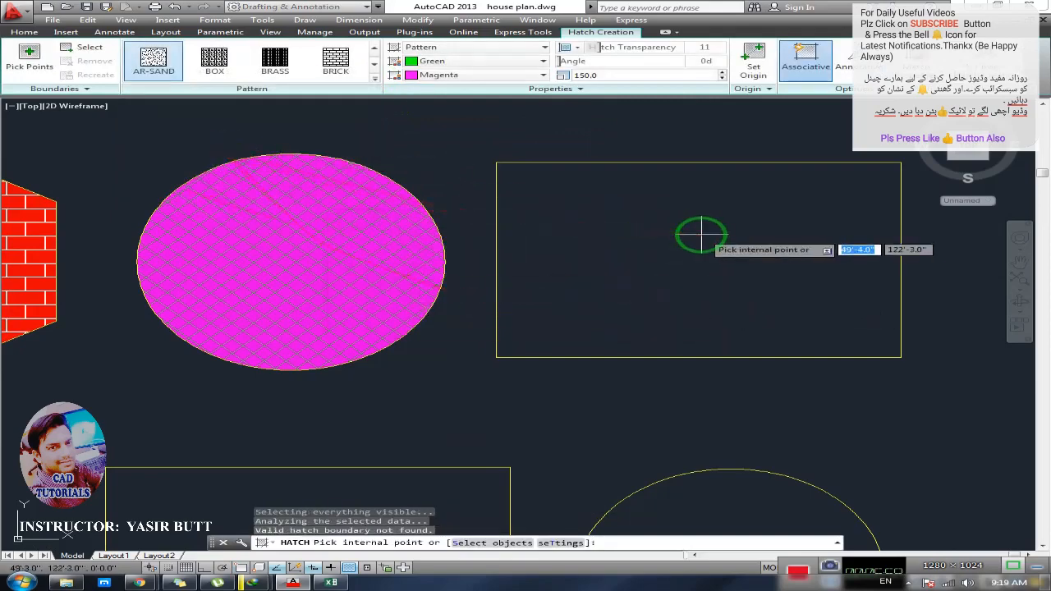
- Fill the empty rectangle with the AR-SAND hatch, using no background color and white as the hatch color
click(697, 237)
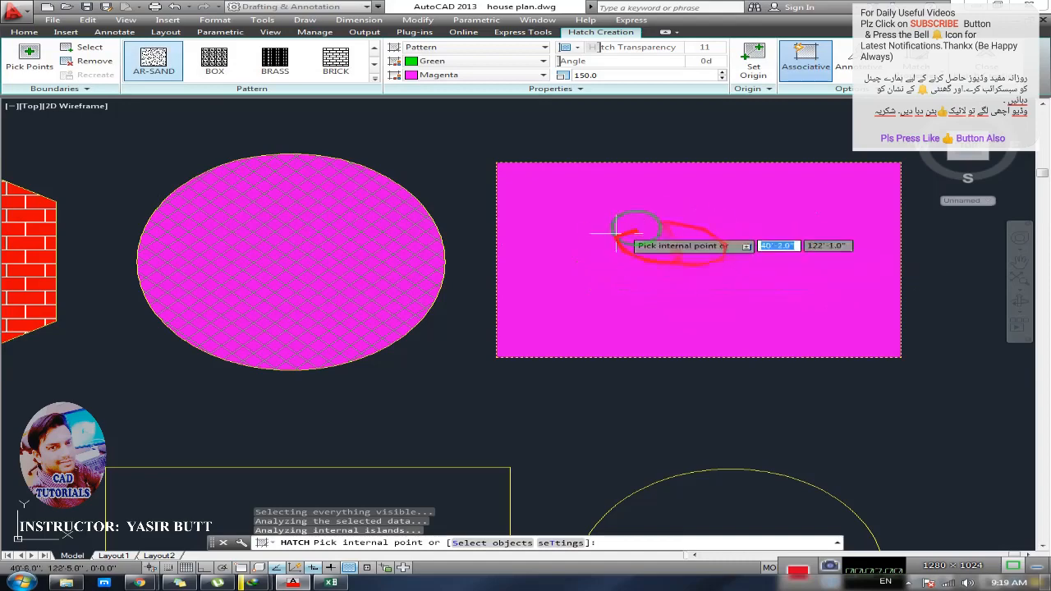
middle_drag(685, 250, 599, 248)
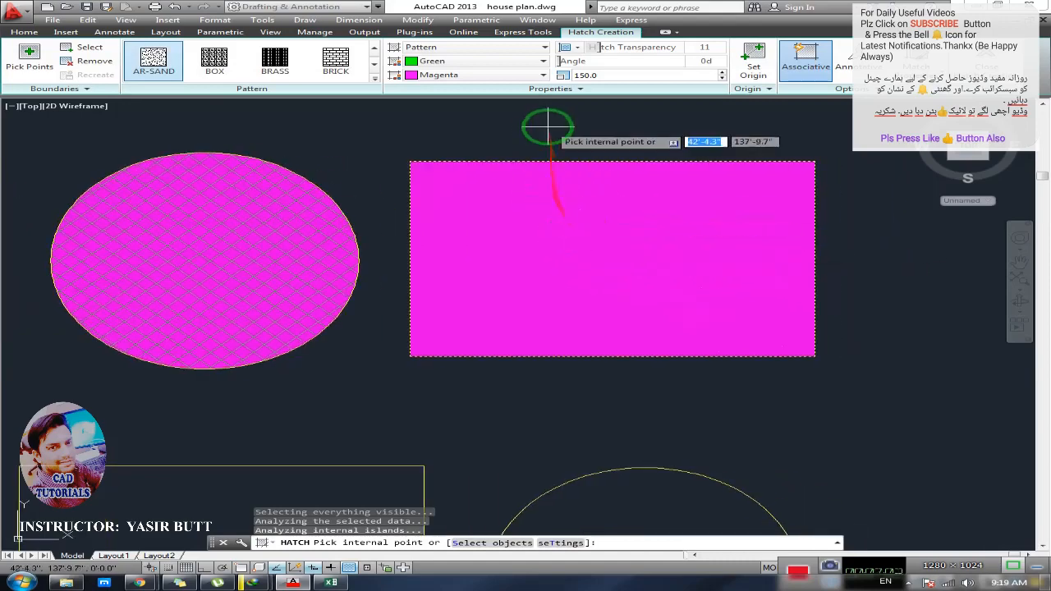
click(543, 75)
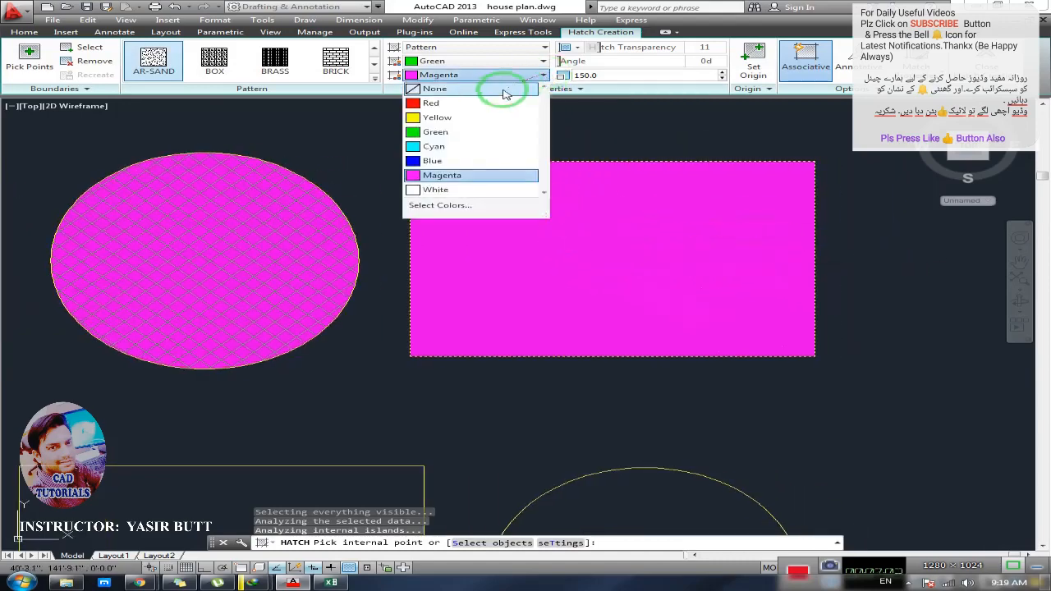
click(487, 97)
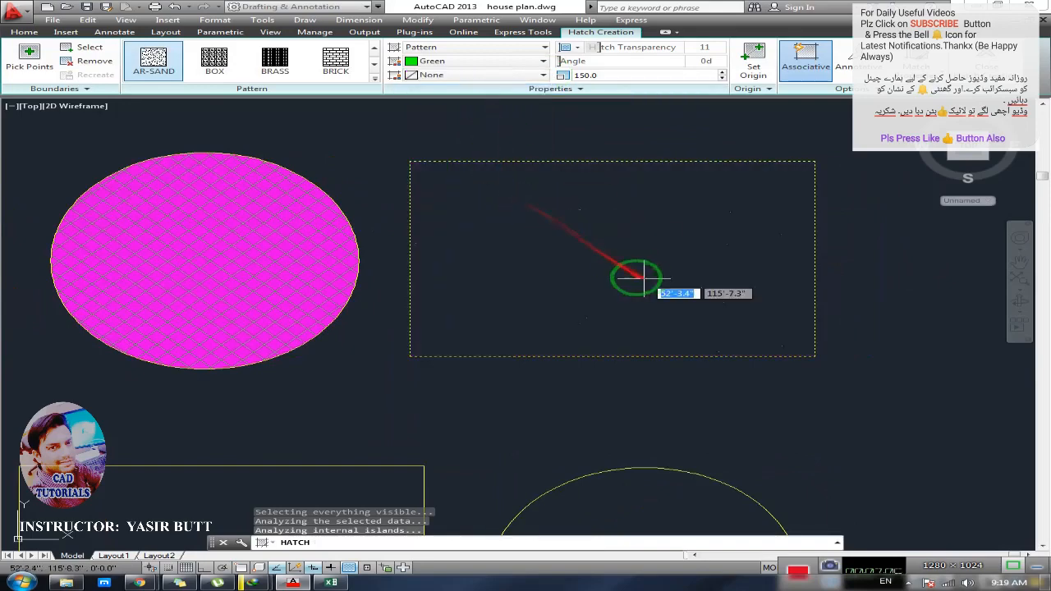
scroll(710, 293, up, 4)
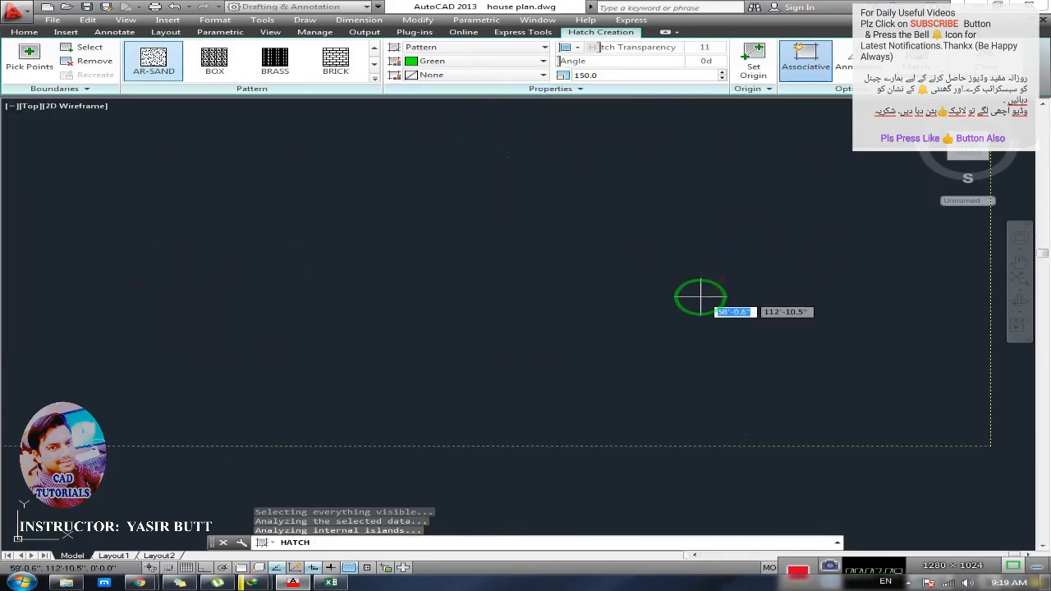
scroll(419, 361, down, 4)
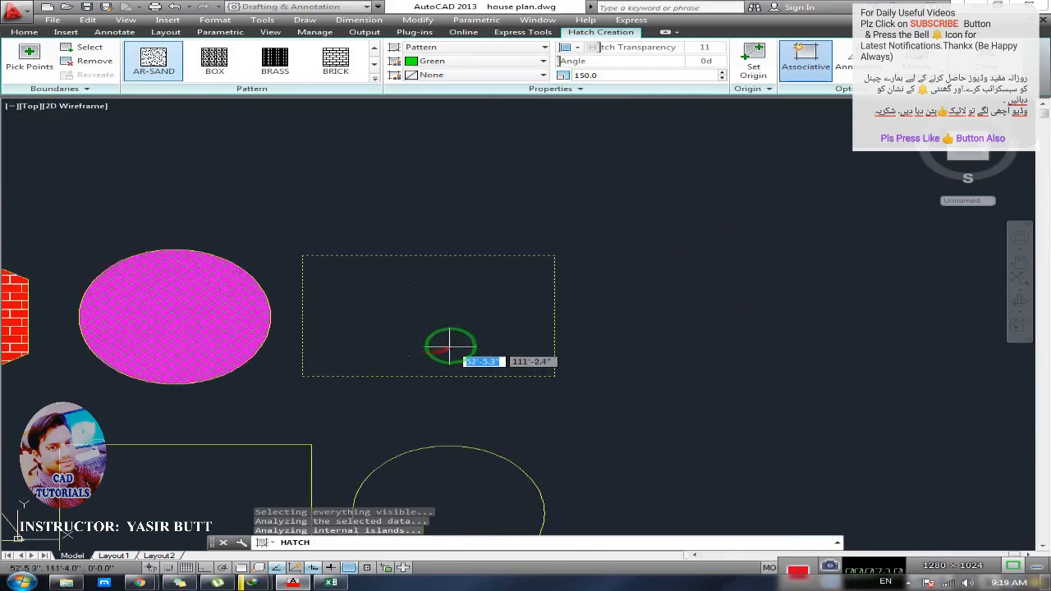
click(457, 61)
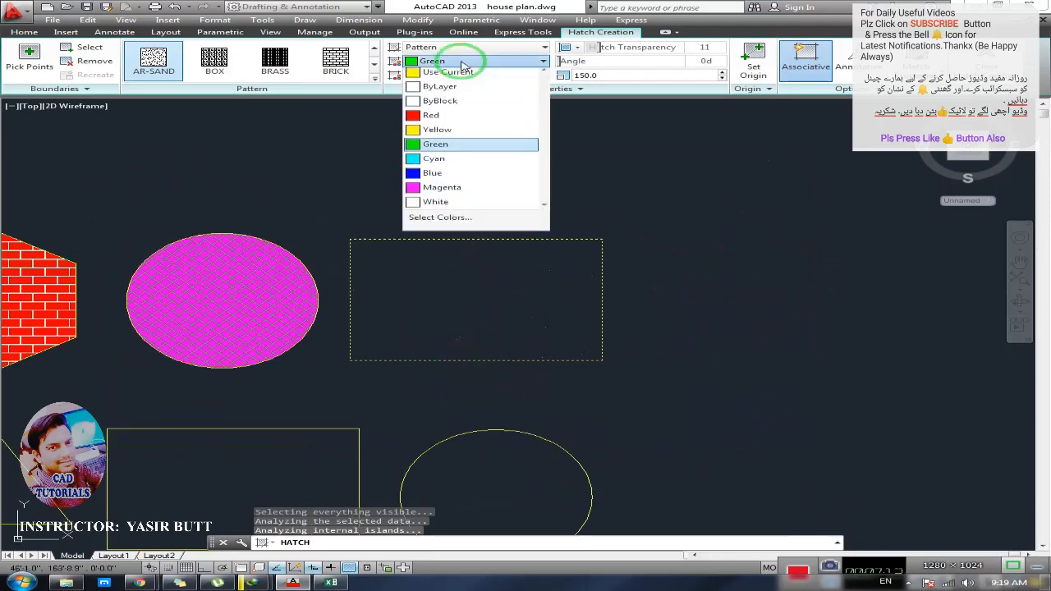
click(437, 205)
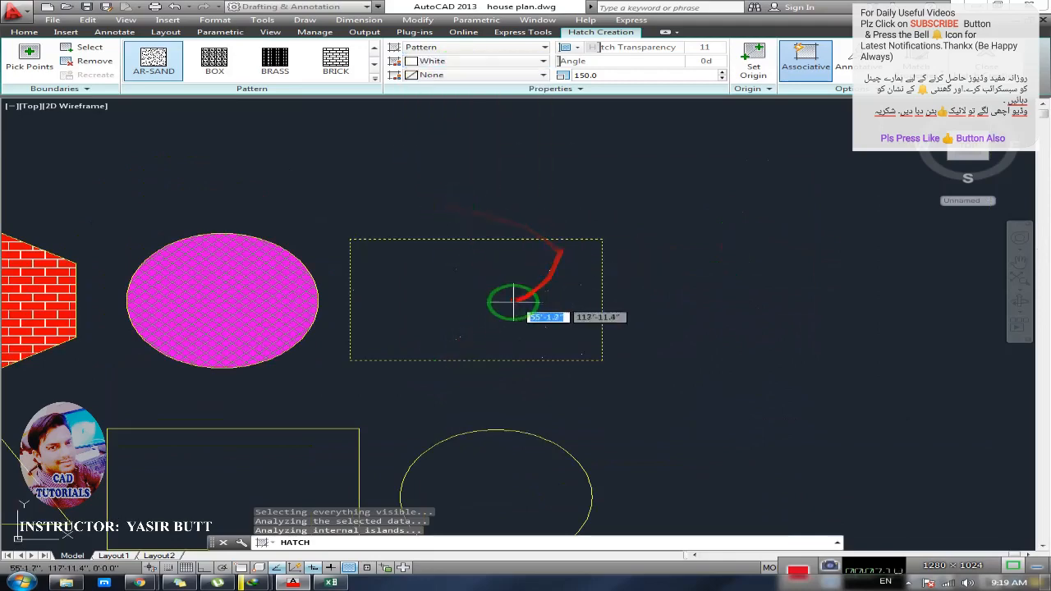
- Set the pattern scale of the rectangle's AR-SAND hatch to 2 and finally to 15
middle_drag(512, 300, 525, 253)
click(606, 75)
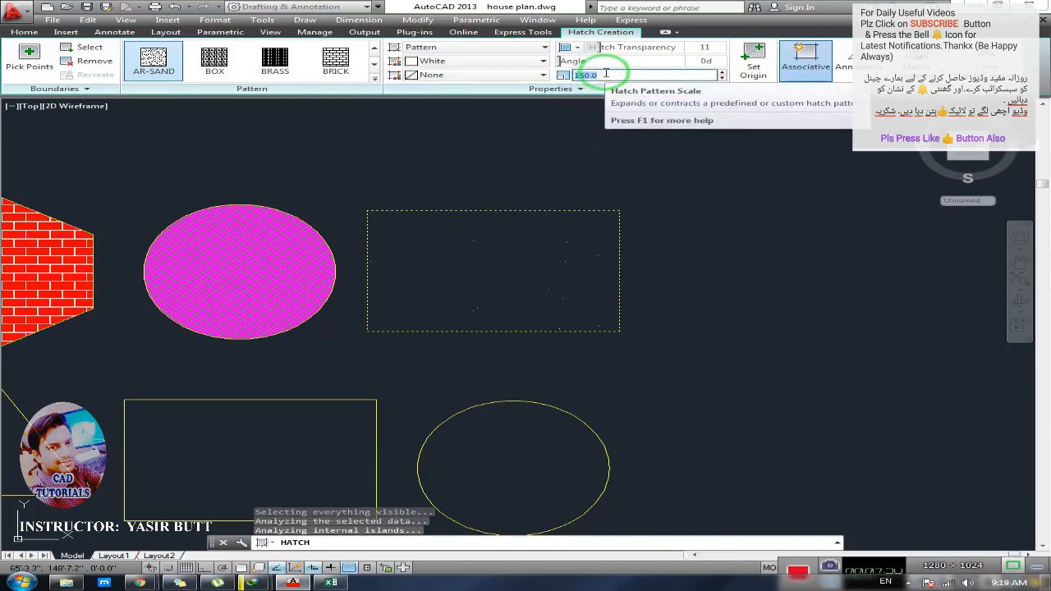
key(Return)
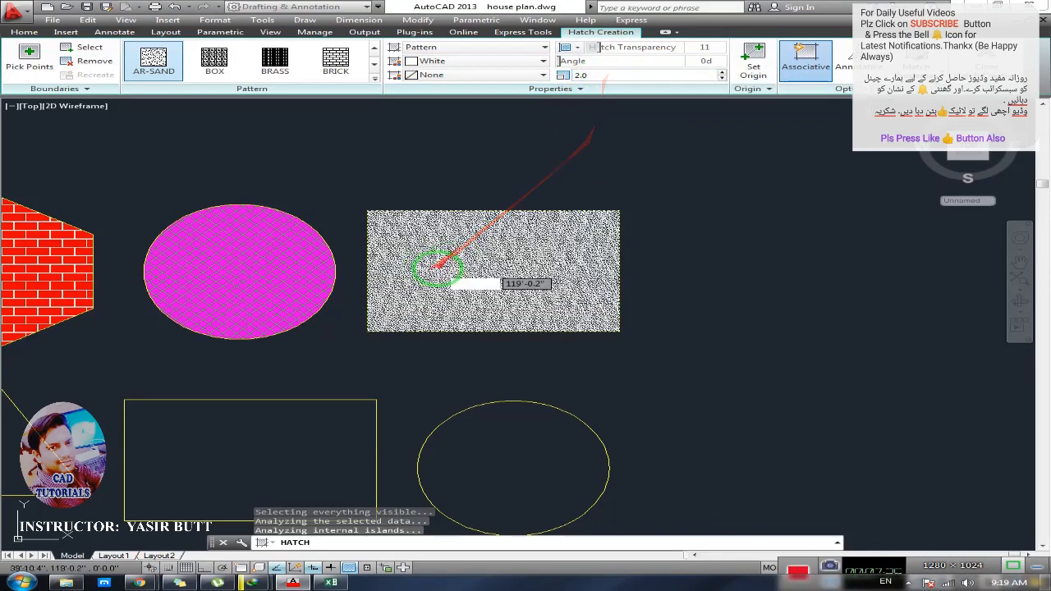
scroll(457, 256, up, 4)
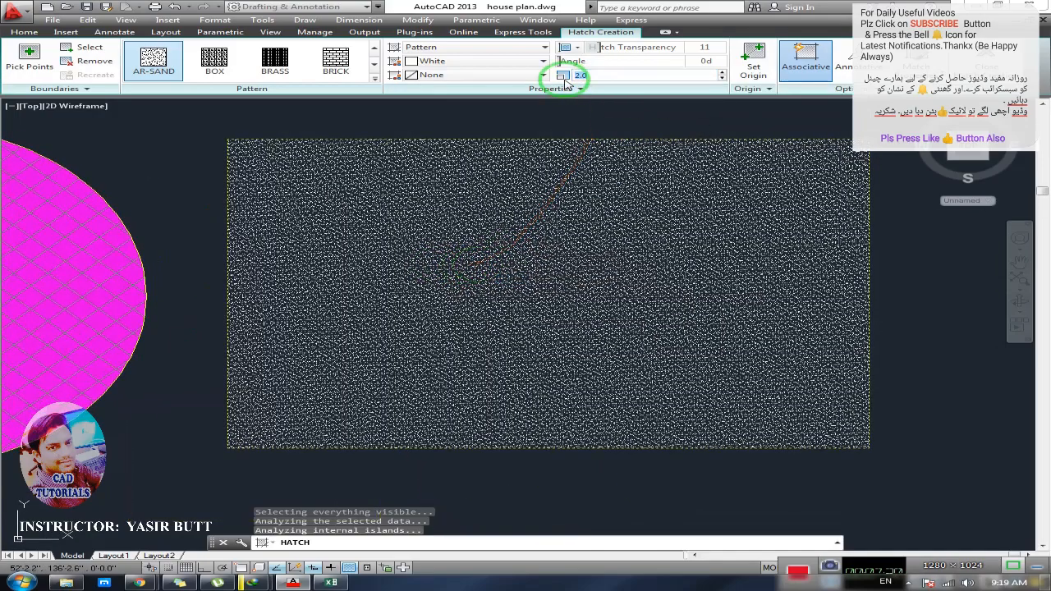
text(5)
key(Return)
click(603, 74)
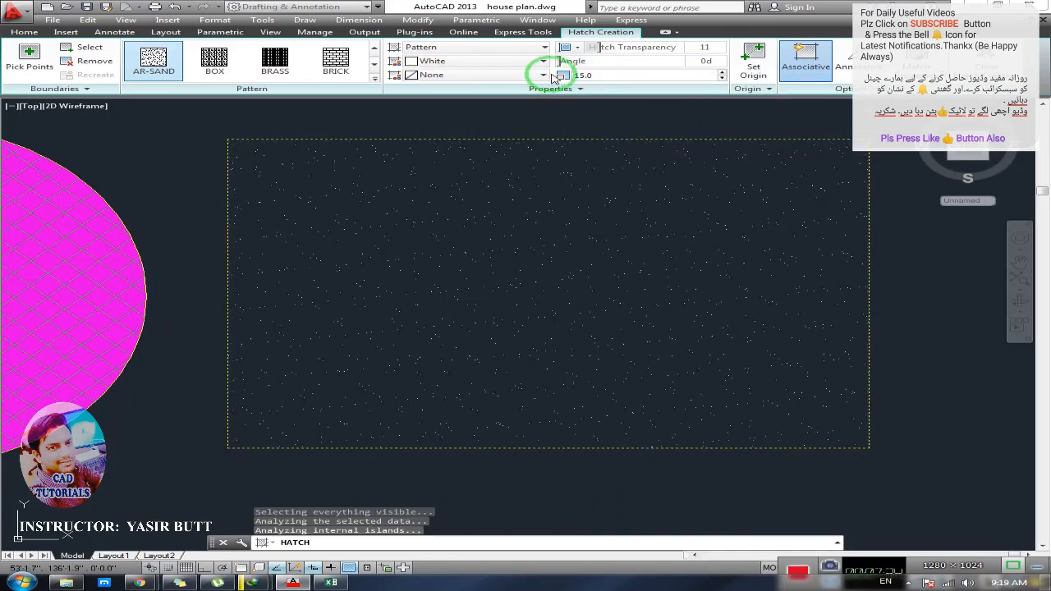
scroll(501, 264, down, 3)
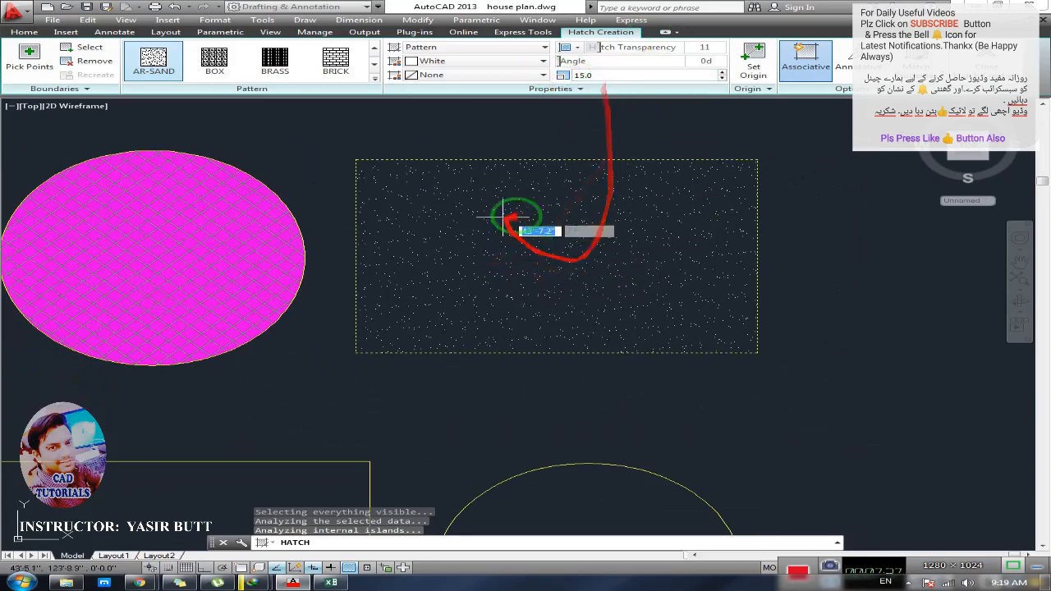
- Add the same AR-SAND hatch inside the brick-filled hexagon and end the hatch command
middle_drag(524, 247, 689, 257)
middle_drag(360, 253, 687, 260)
click(302, 254)
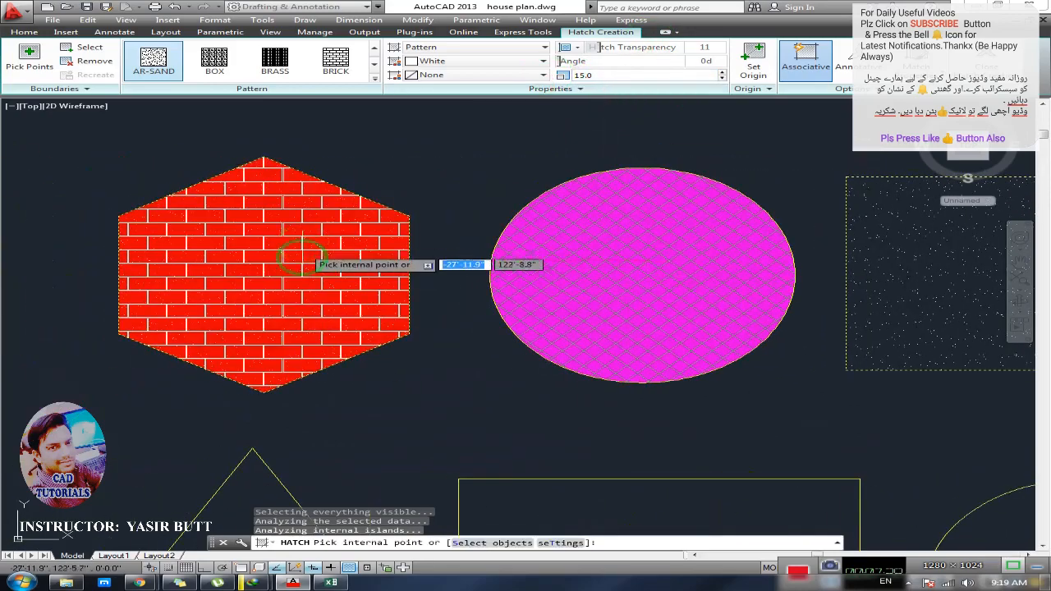
key(Escape)
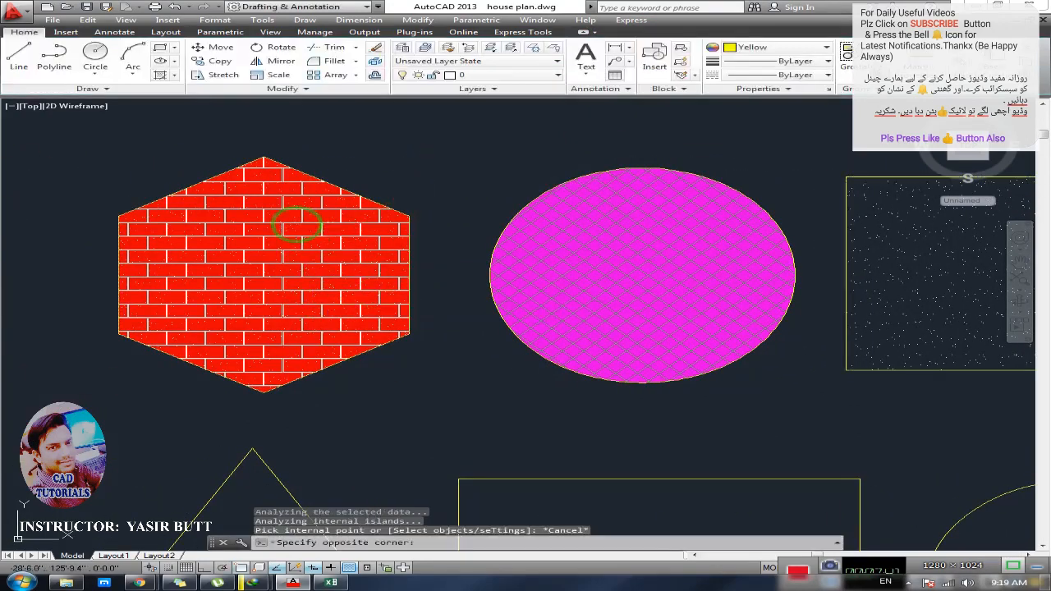
- Change the pattern scale of the hexagon's AR-B816C brick hatch to 10 and finally to 5
click(297, 224)
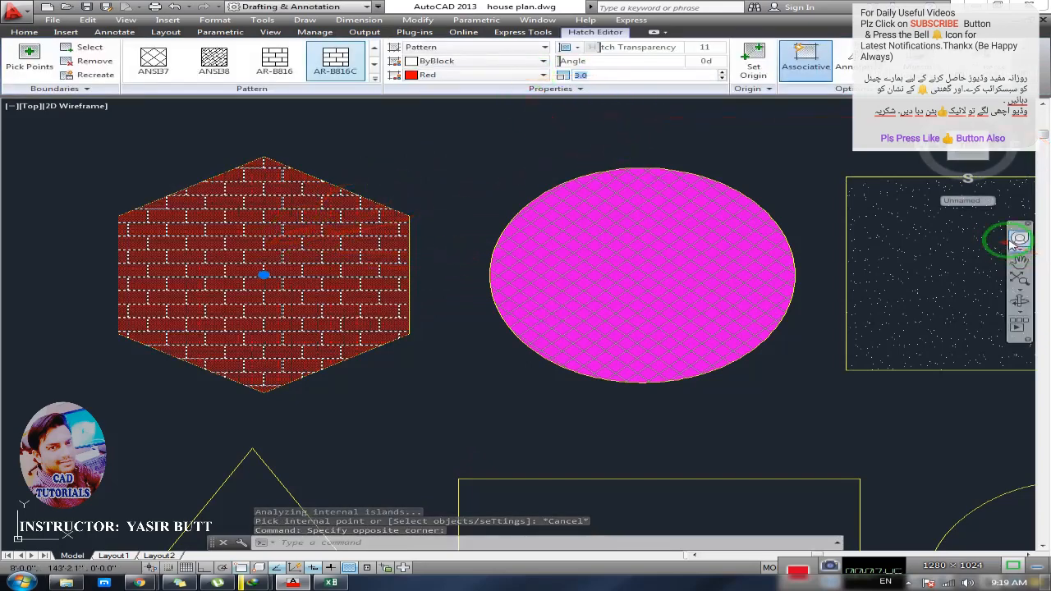
text(10)
key(Return)
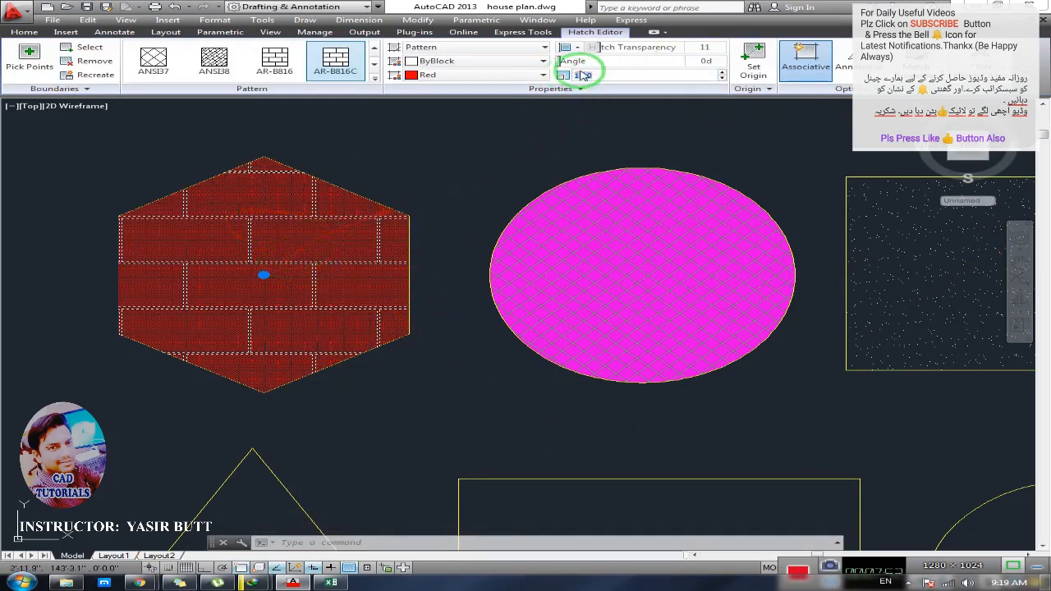
key(Return)
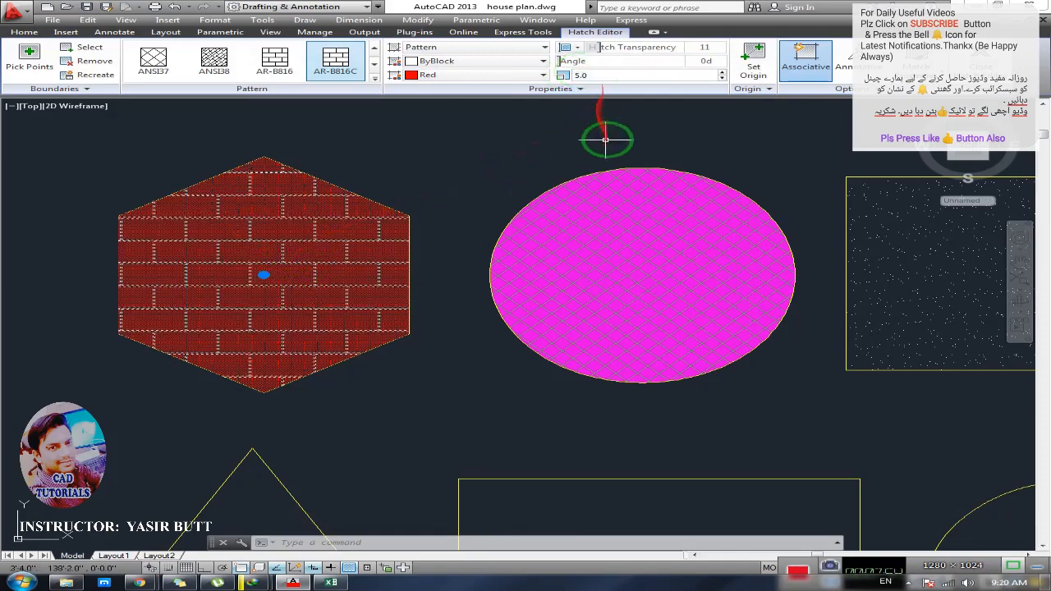
key(Escape)
- Examine the combined brick and sand hatches inside the hexagon up close
middle_drag(288, 275, 328, 276)
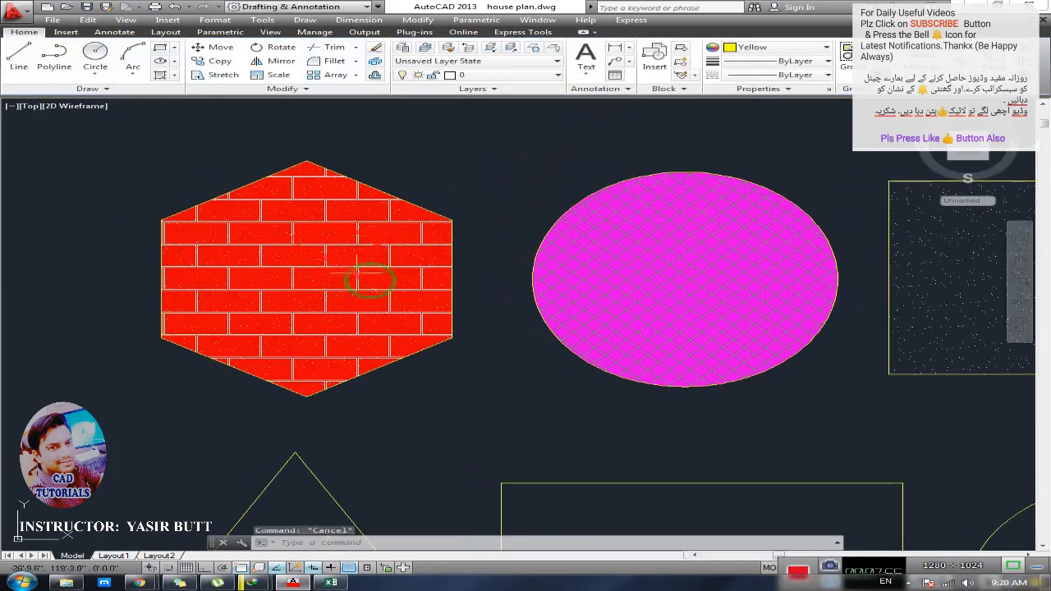
scroll(378, 281, up, 6)
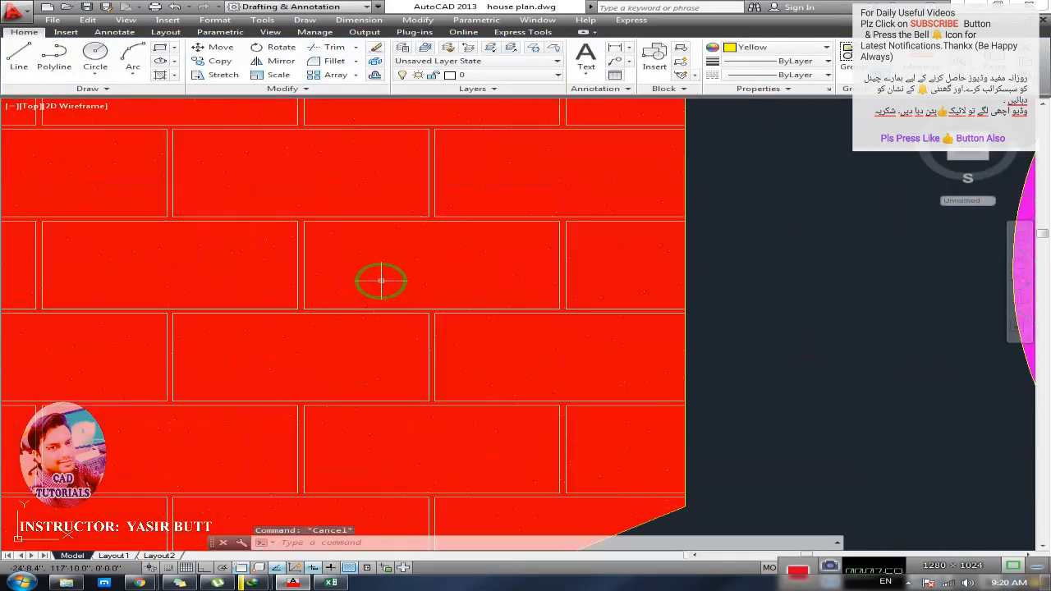
middle_drag(336, 264, 501, 272)
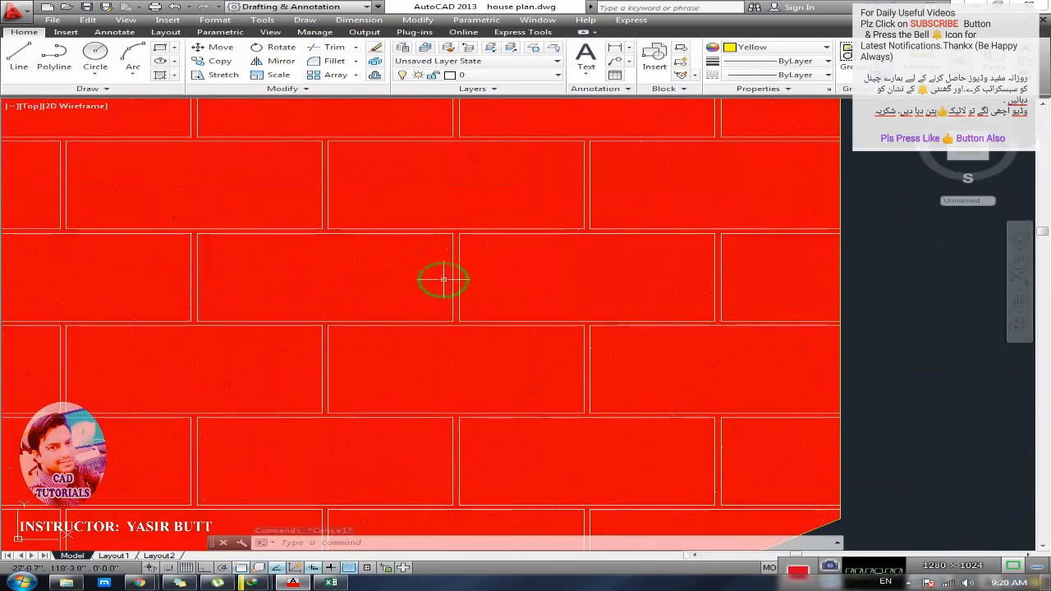
scroll(444, 280, down, 6)
middle_drag(435, 278, 383, 276)
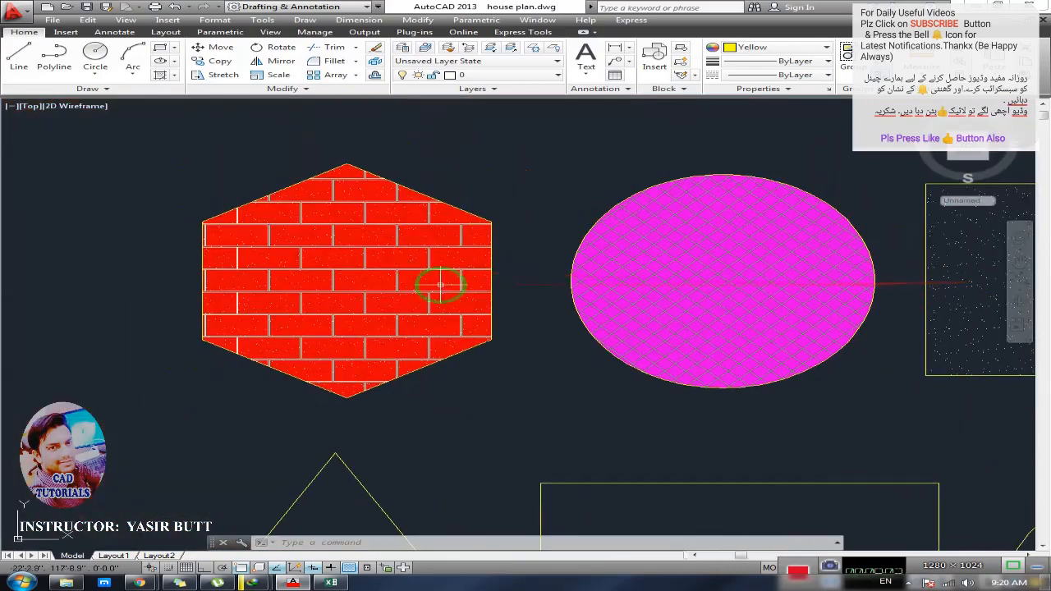
click(412, 250)
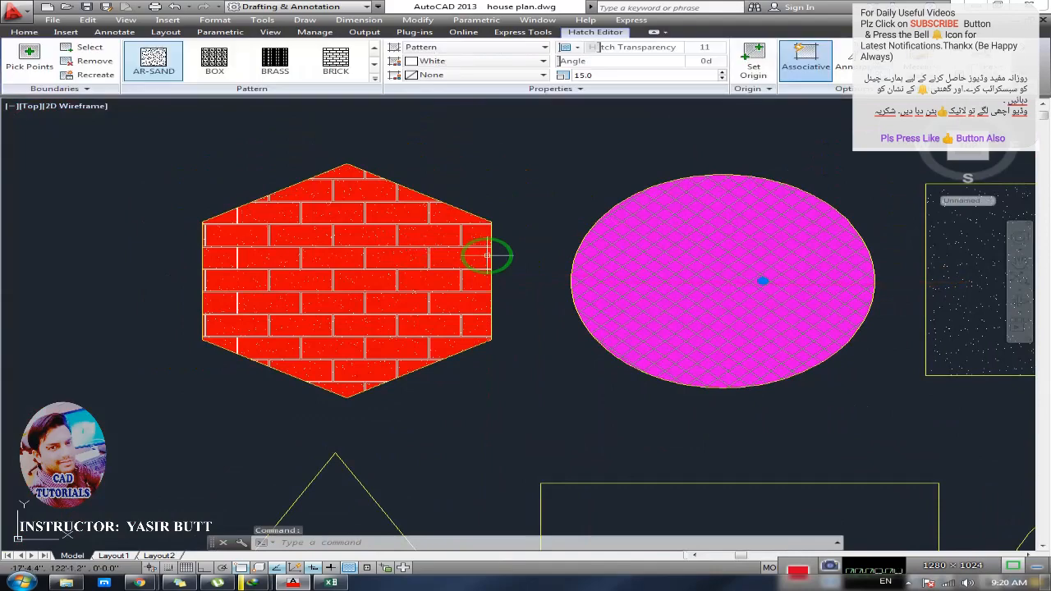
key(Escape)
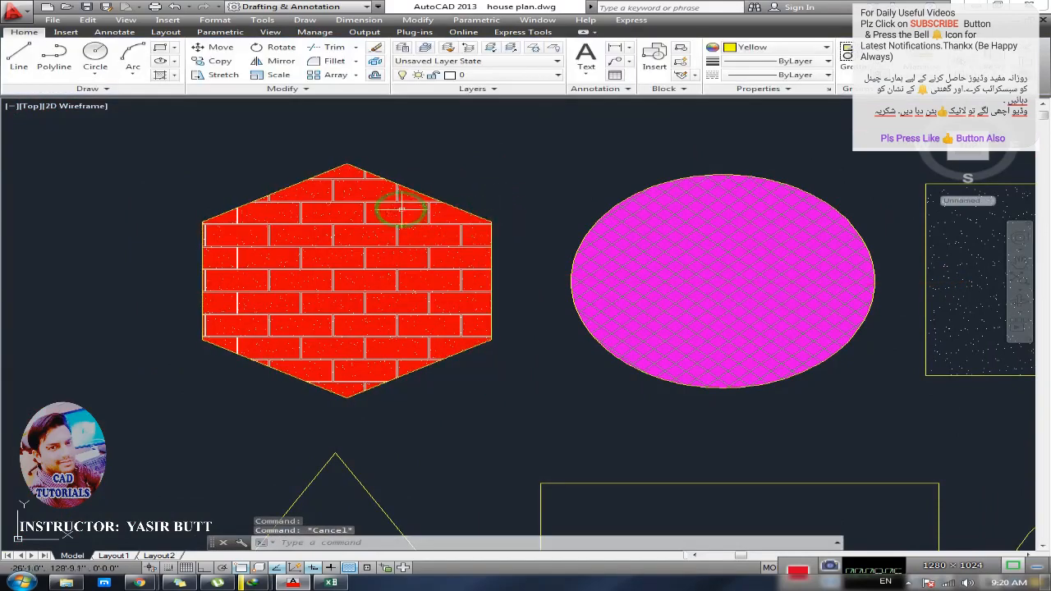
- Set the transparency of the hexagon's brick hatch to 59
click(400, 202)
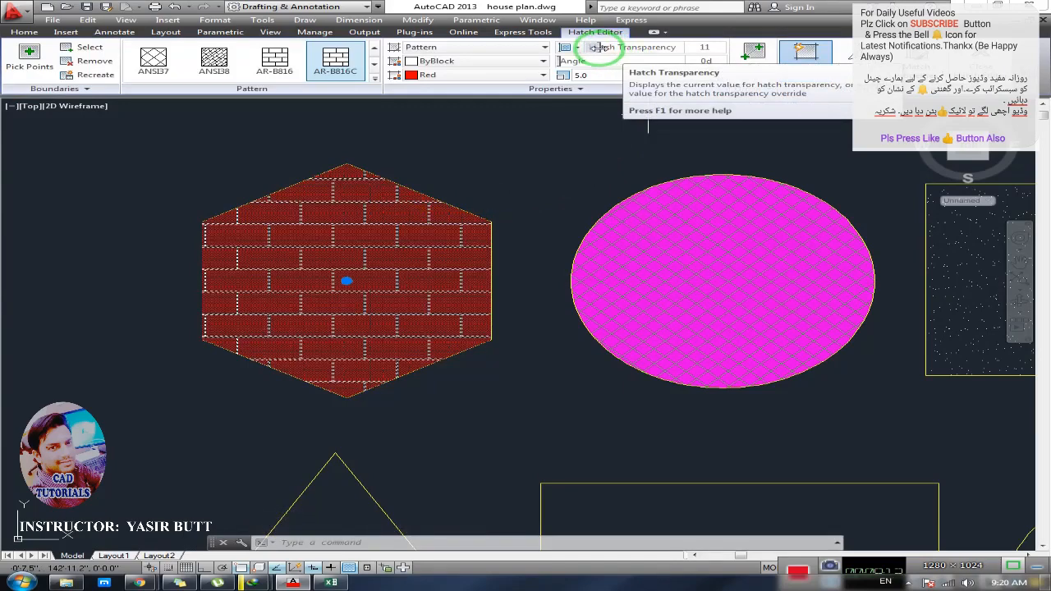
drag(596, 48, 621, 48)
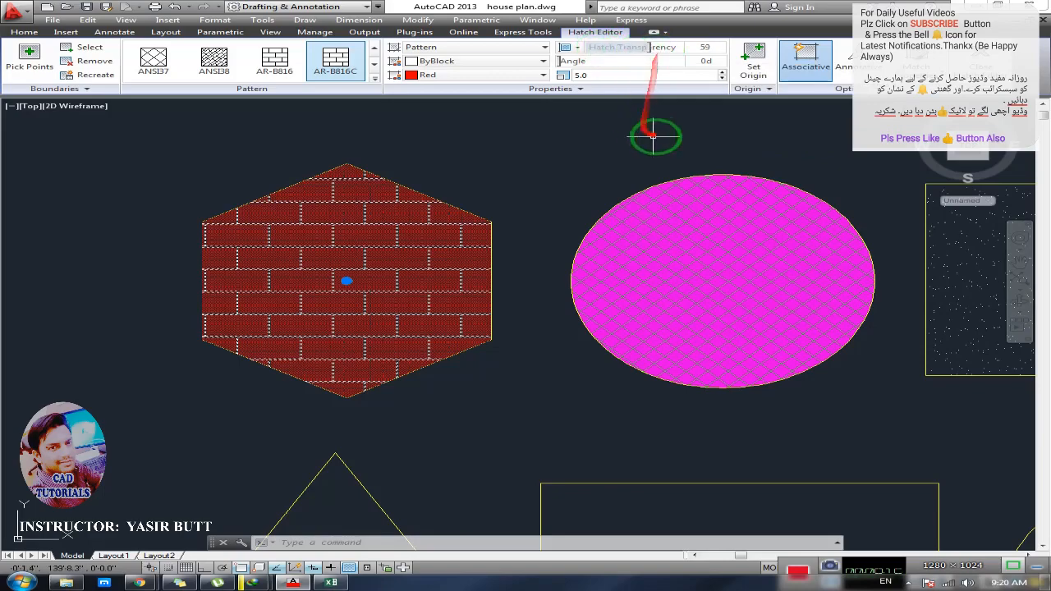
key(Escape)
key(Escape)
- Try a transparency of 70 on the ellipse's ANSI37 hatch and settle on 43
middle_drag(535, 202, 359, 180)
click(519, 224)
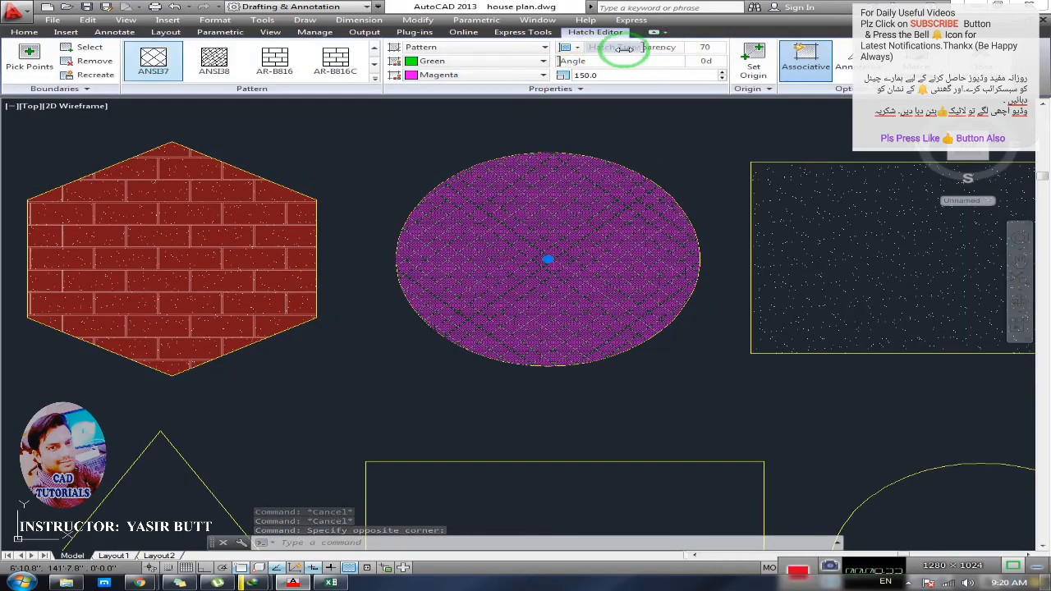
key(Escape)
middle_drag(563, 169, 530, 164)
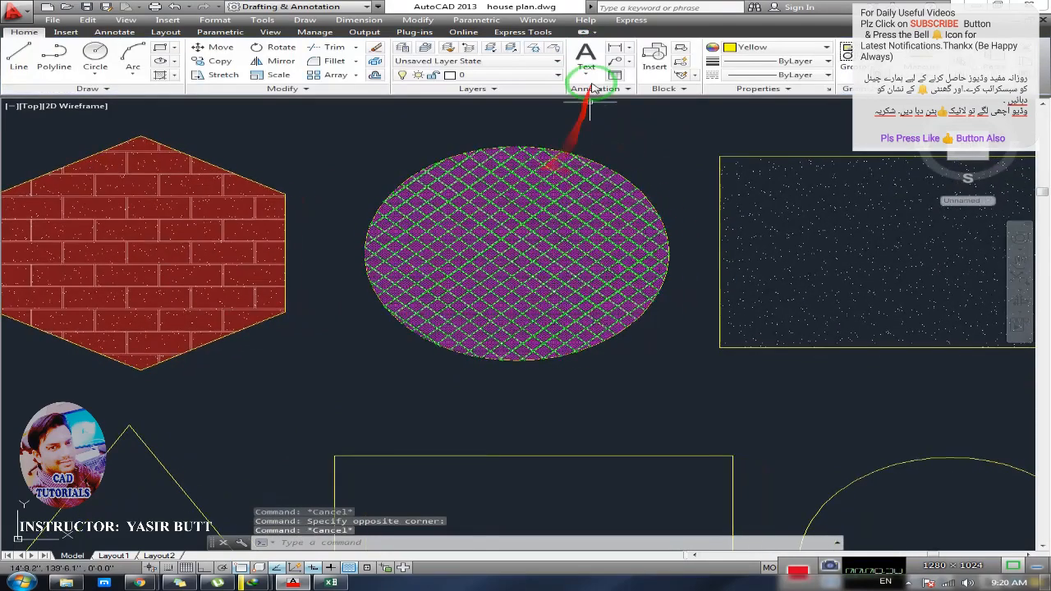
click(487, 160)
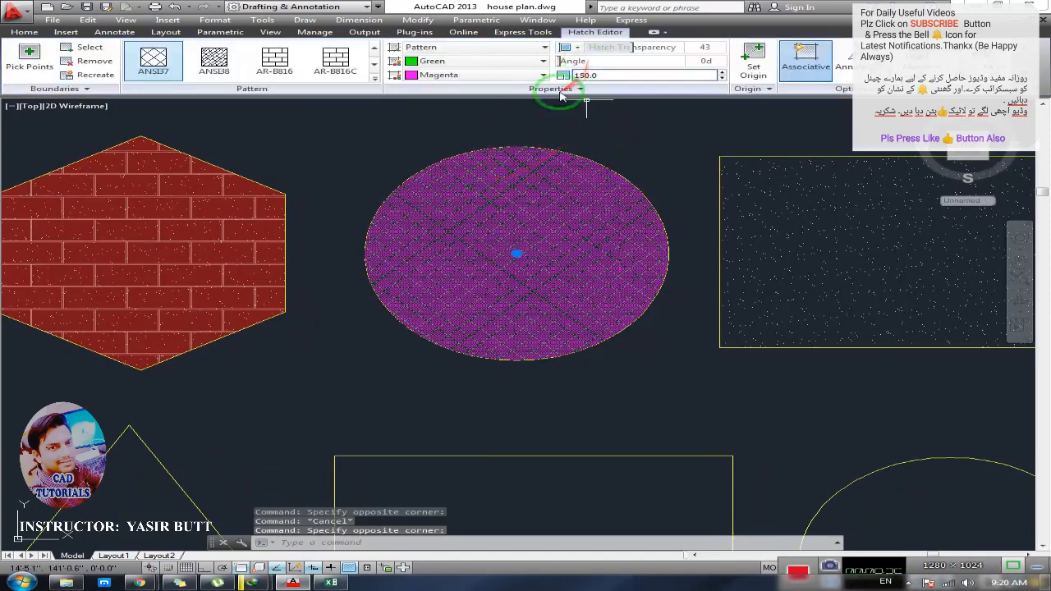
key(Escape)
- Try rotating the hexagon's brick hatch by raising its hatch angle, and return the angle to 0
middle_drag(238, 215, 463, 215)
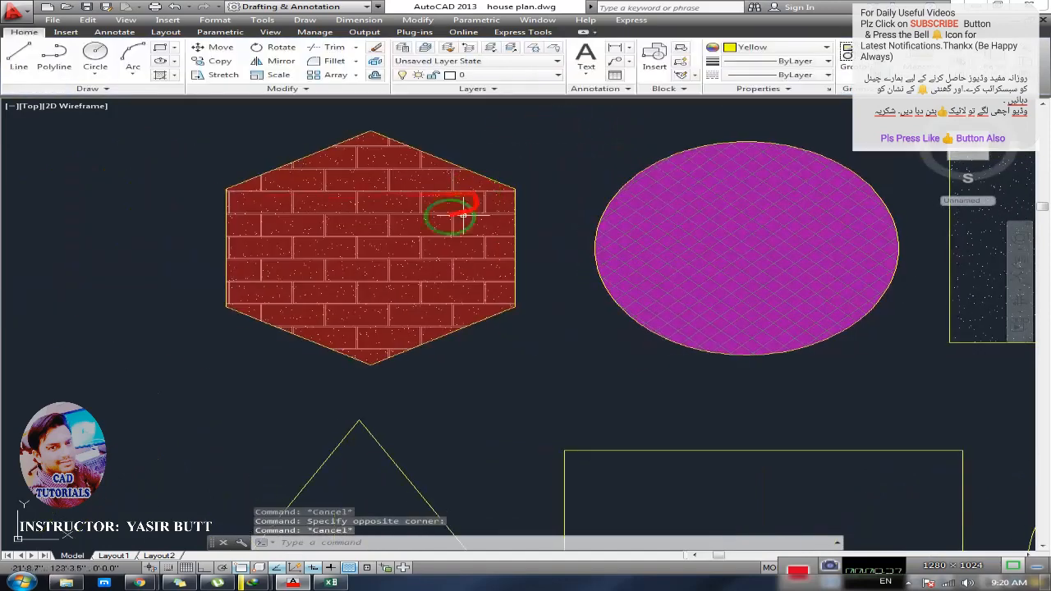
click(392, 194)
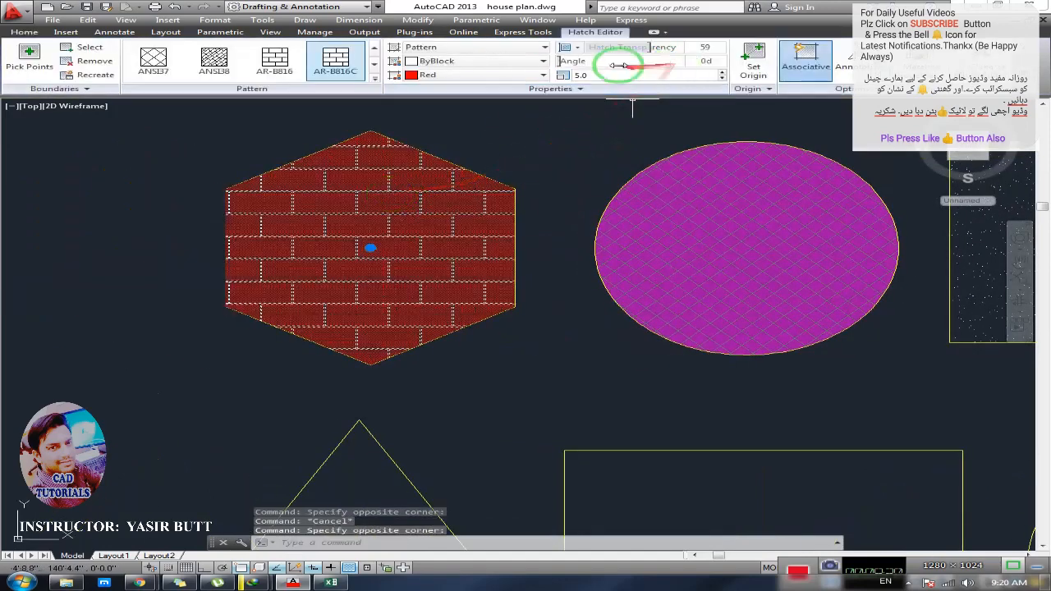
drag(563, 61, 668, 65)
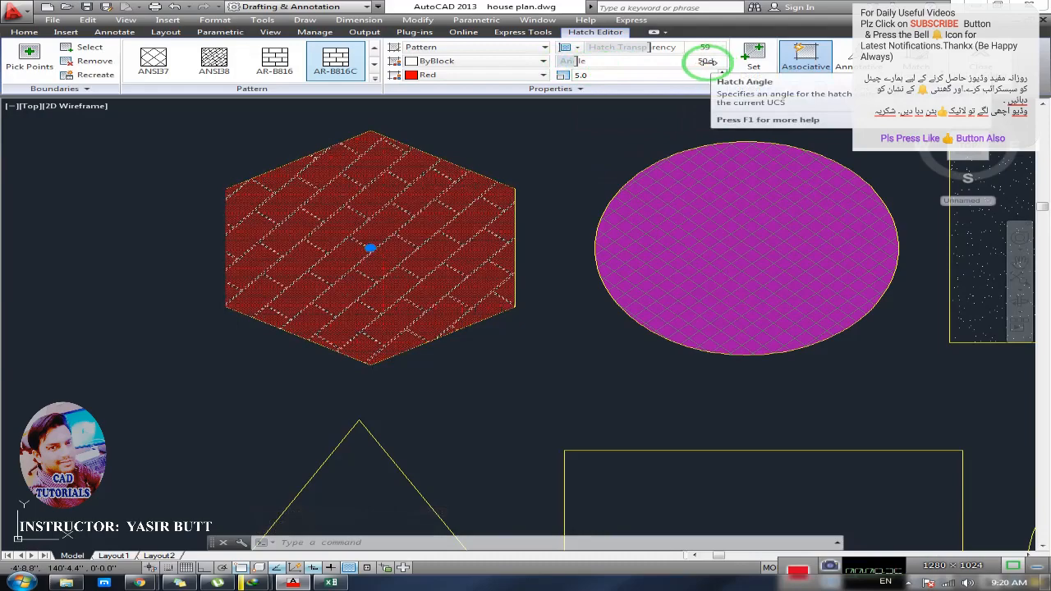
drag(579, 62, 538, 65)
click(538, 64)
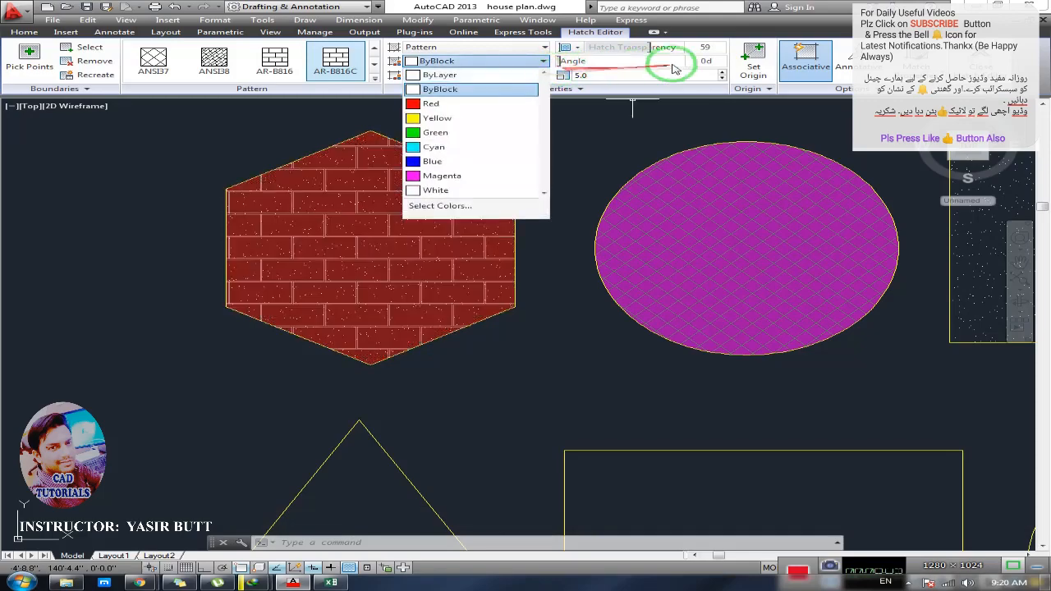
mouse_move(566, 68)
mouse_down()
mouse_move(648, 65)
mouse_move(558, 74)
mouse_up()
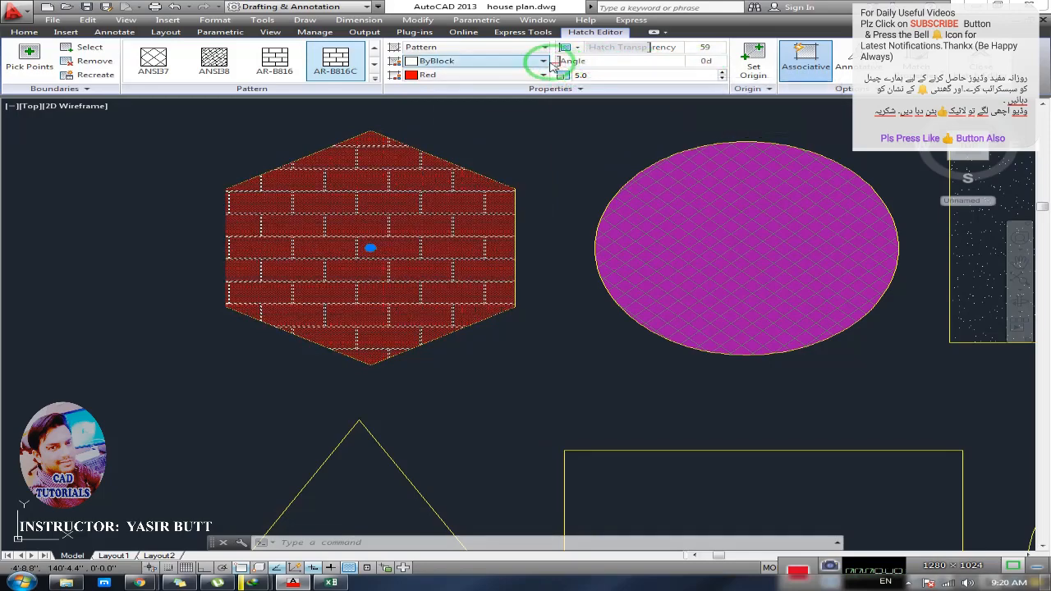
- Set the hatch angle of the hexagon's brick hatch and the ellipse's crosshatch together to 21 degrees
click(674, 183)
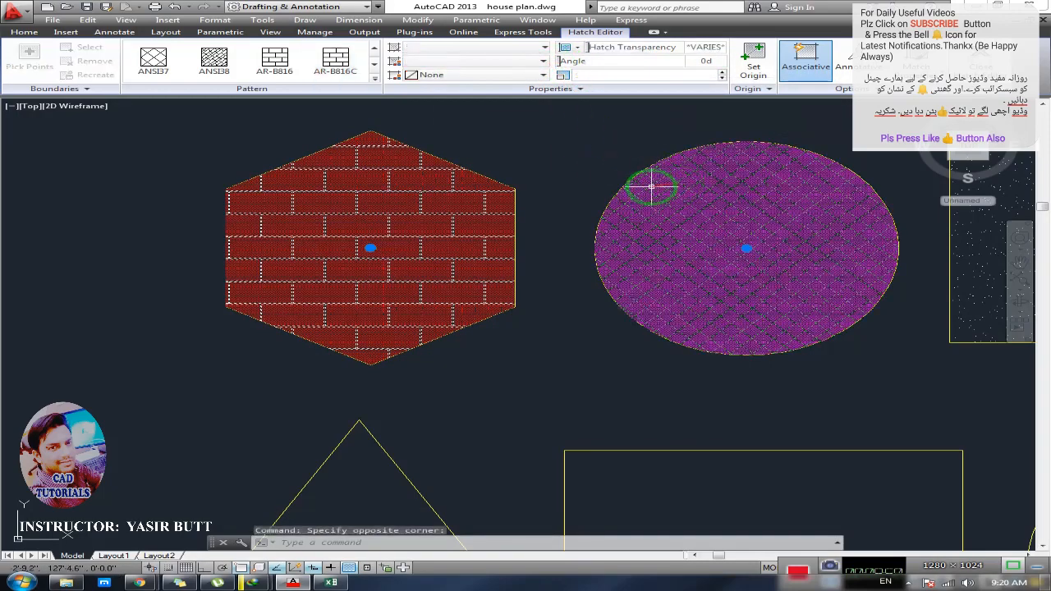
mouse_move(559, 63)
mouse_down()
mouse_move(593, 63)
mouse_move(564, 63)
mouse_up()
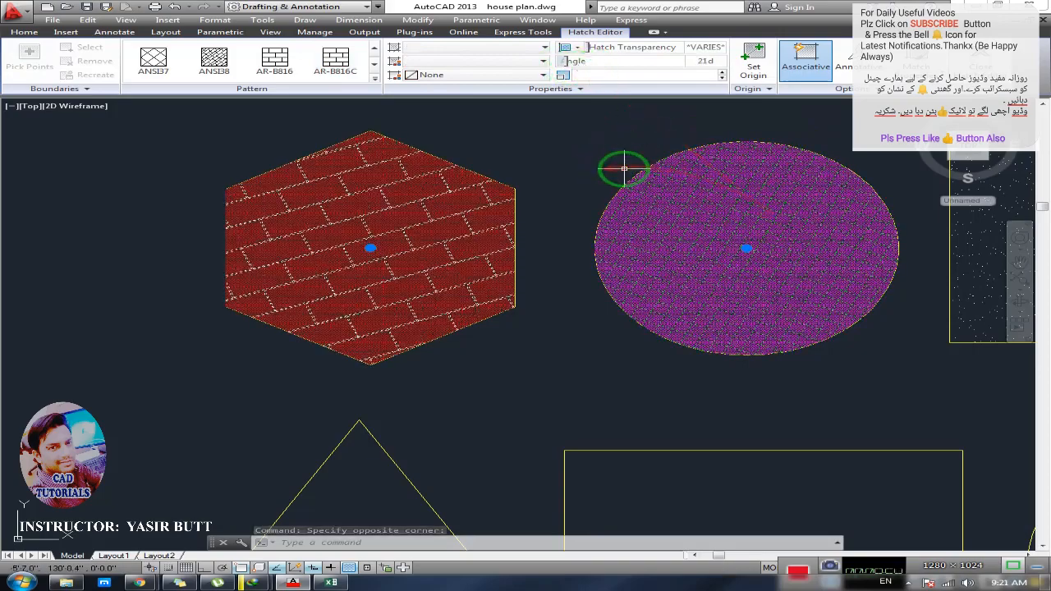
key(Escape)
middle_drag(671, 197, 410, 201)
middle_drag(468, 230, 519, 161)
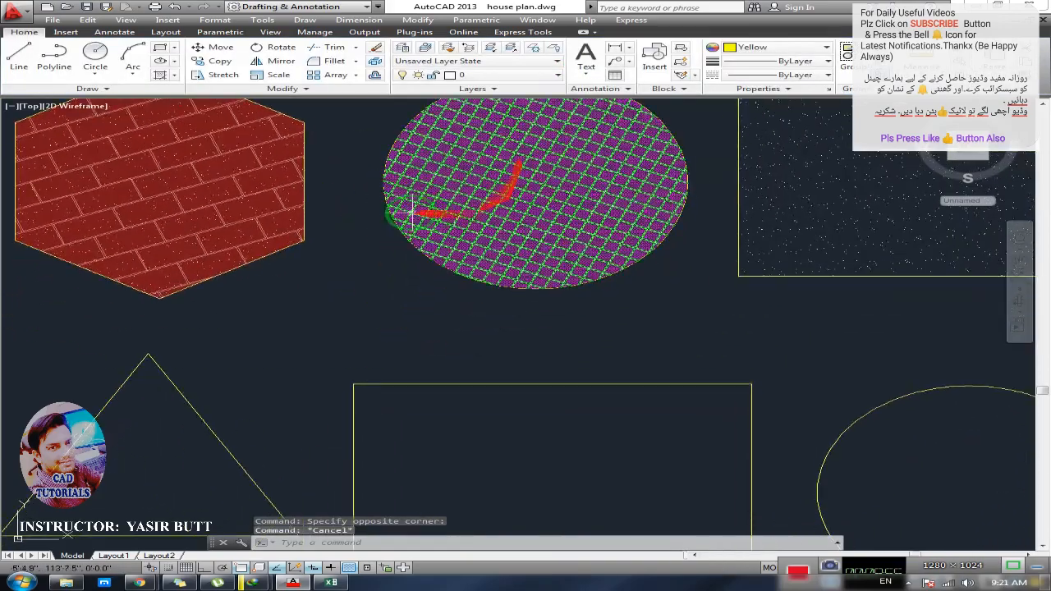
middle_drag(412, 212, 504, 179)
middle_drag(454, 261, 479, 296)
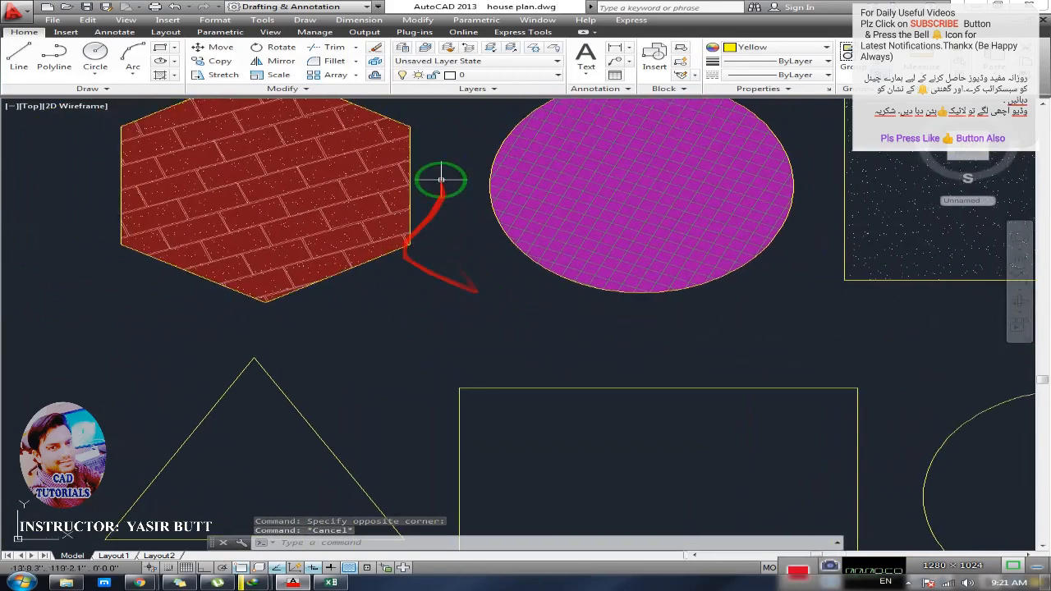
middle_drag(424, 229, 288, 261)
scroll(288, 261, down, 2)
middle_drag(389, 259, 424, 230)
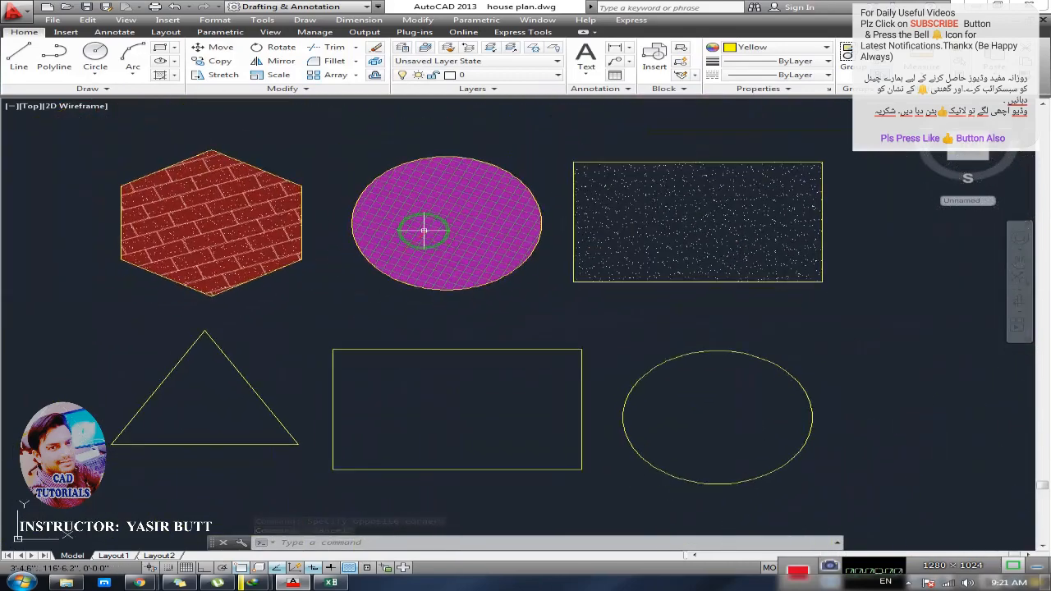
text(h)
key(Return)
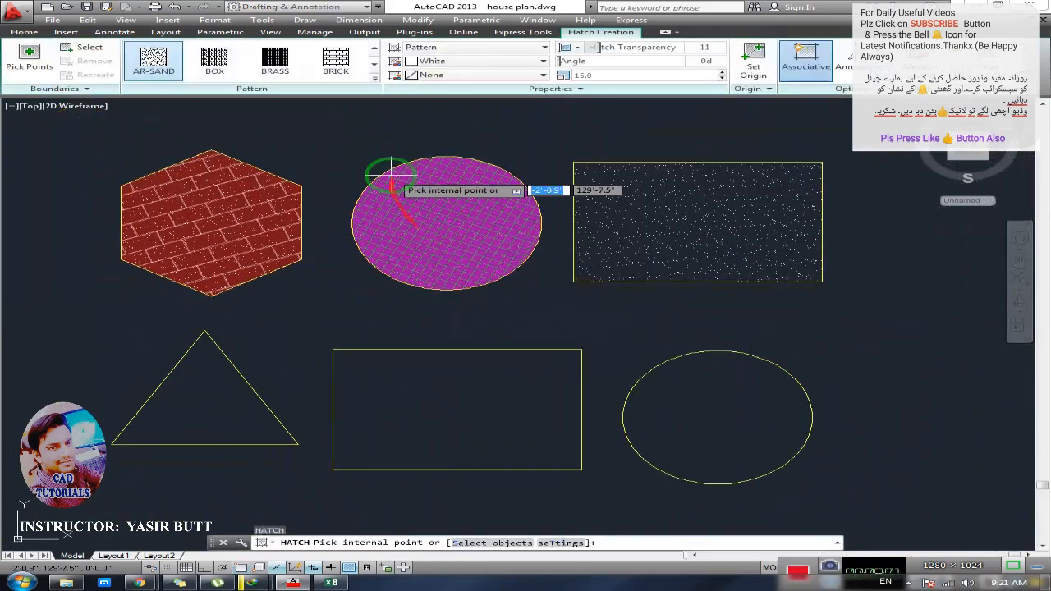
click(375, 79)
mouse_move(378, 101)
mouse_down()
mouse_move(378, 159)
mouse_move(378, 47)
mouse_up()
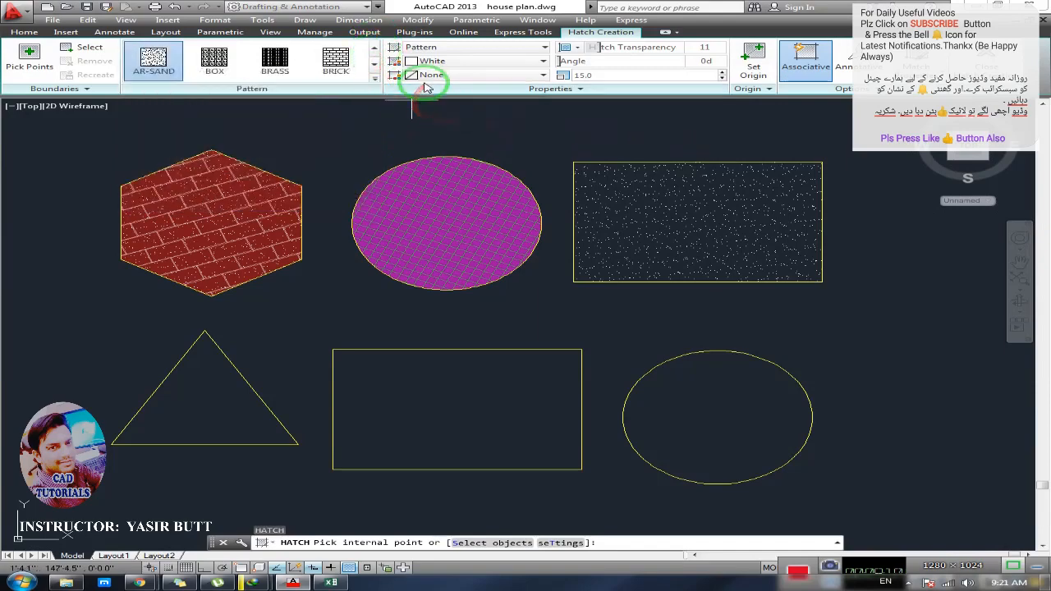
click(479, 49)
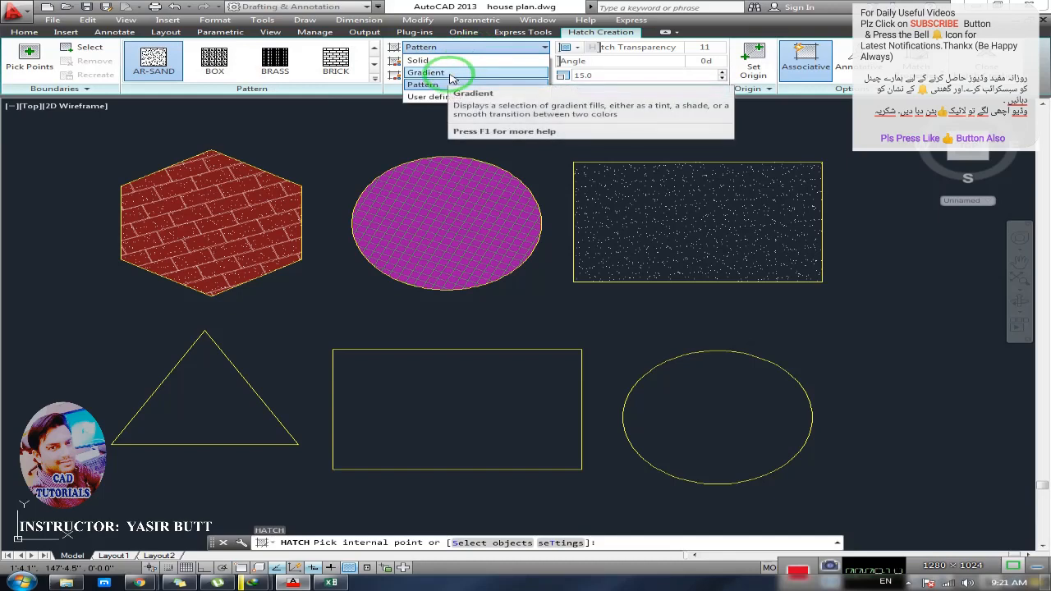
click(450, 73)
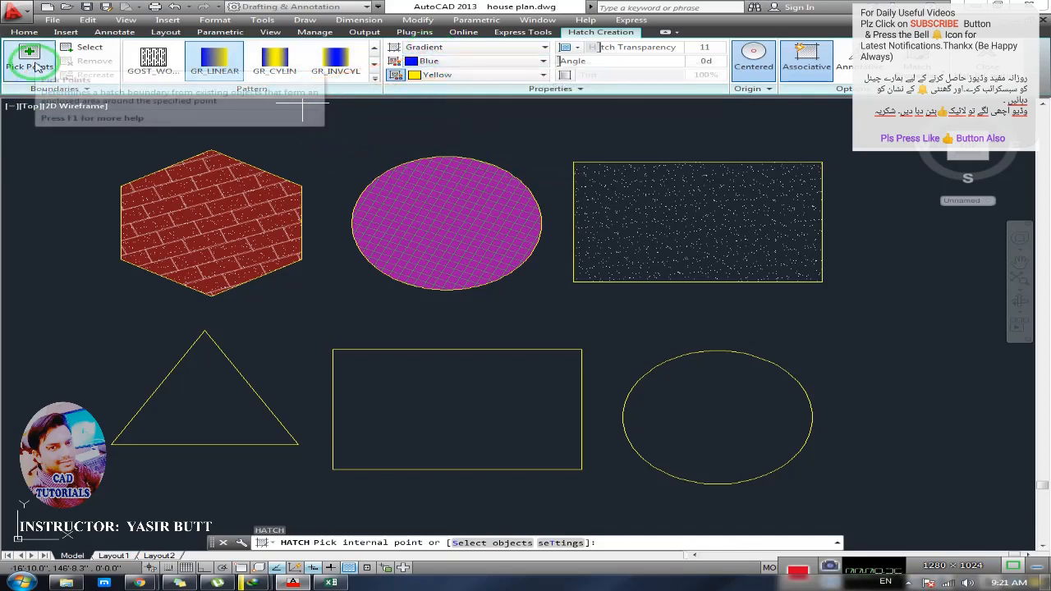
click(92, 47)
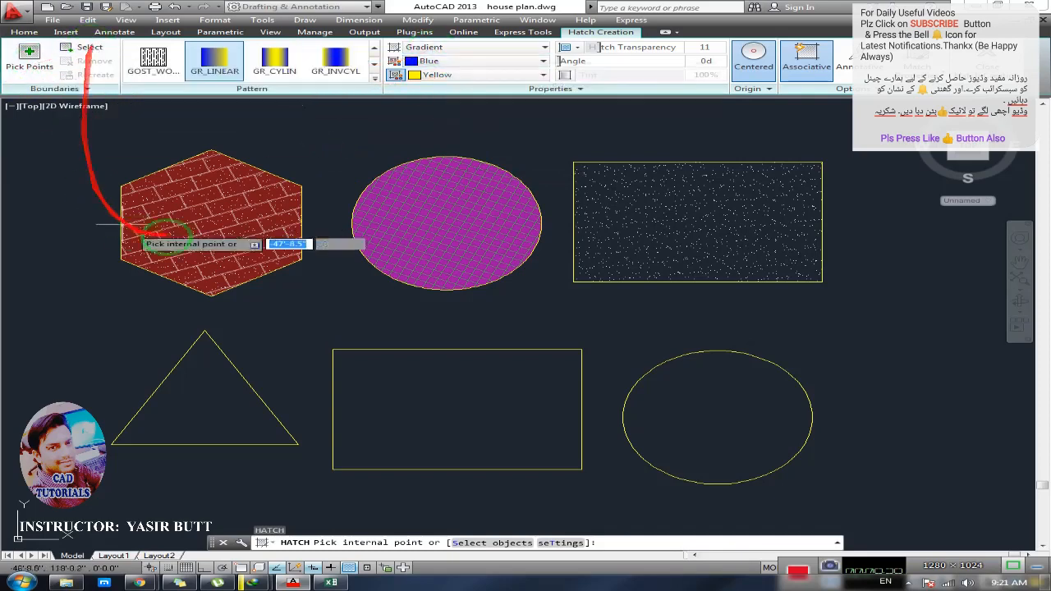
click(234, 236)
key(Escape)
drag(237, 241, 347, 261)
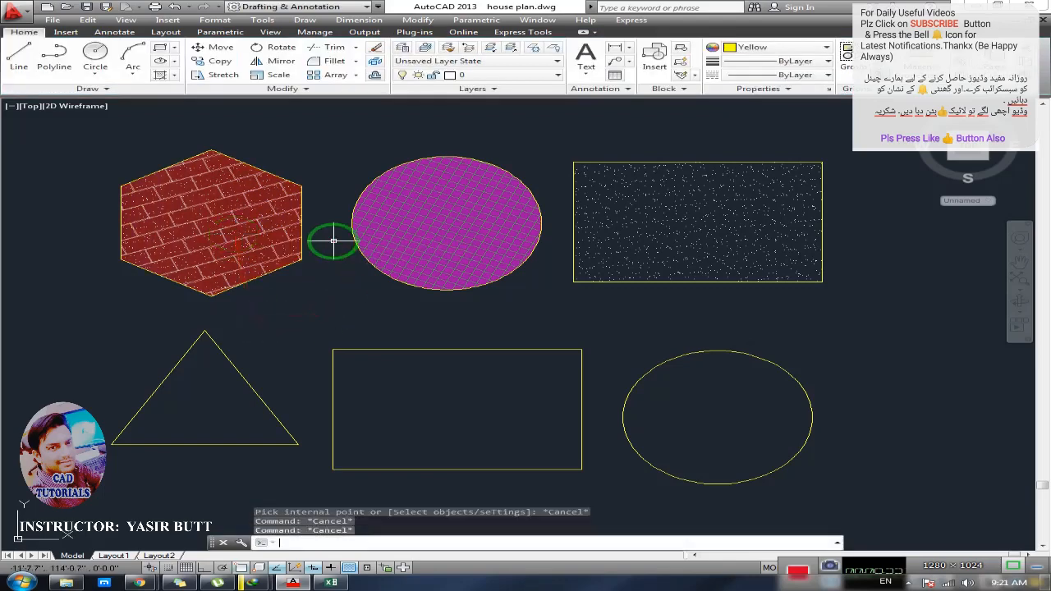
- Draw a vertical line from the midpoint of the empty lower rectangle's upper edge to its lower edge
text(l)
key(Return)
drag(329, 252, 362, 349)
click(456, 349)
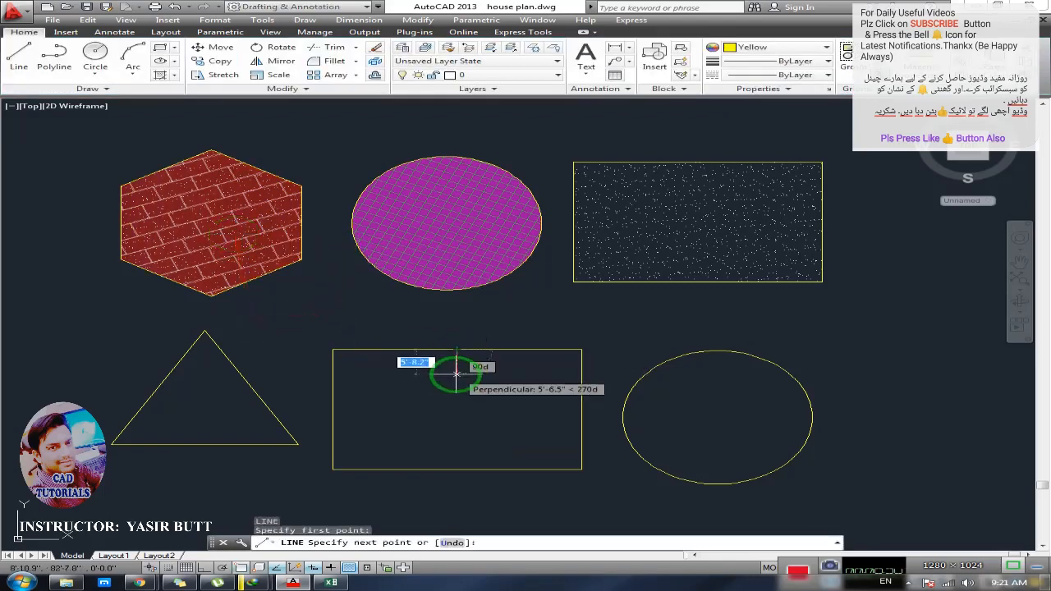
click(456, 469)
key(Escape)
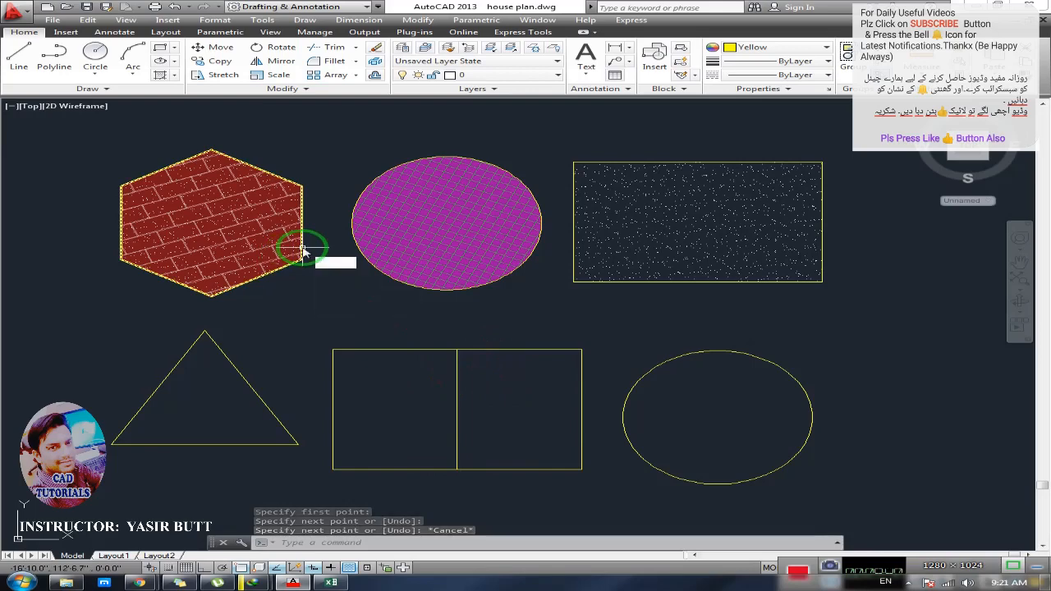
- Start the Gradient command and select the divided rectangle's outline as the boundary for a blue-yellow GR_LINEAR fill
text(GD)
key(Return)
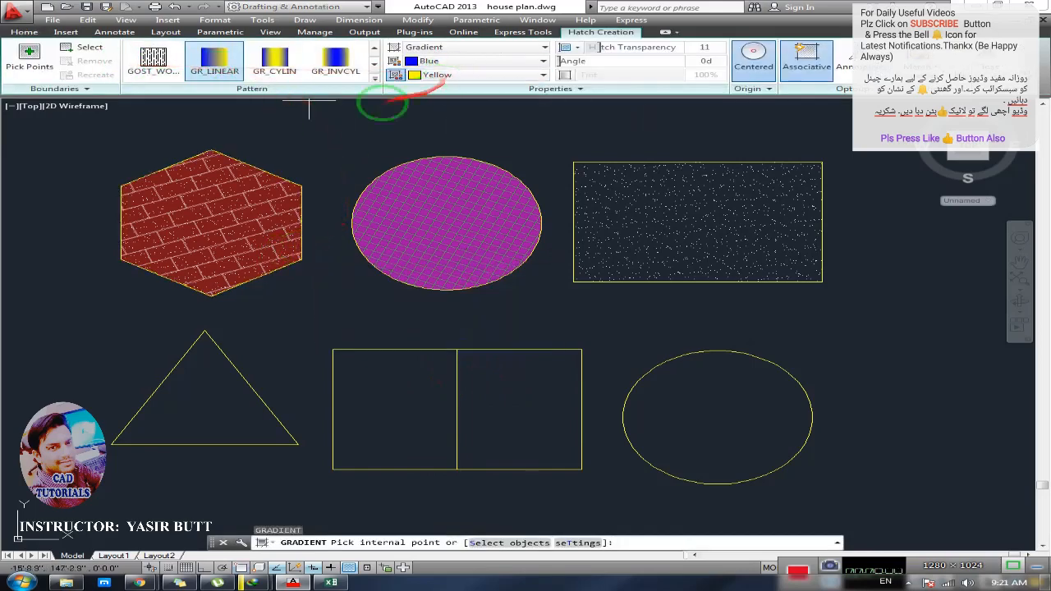
click(90, 50)
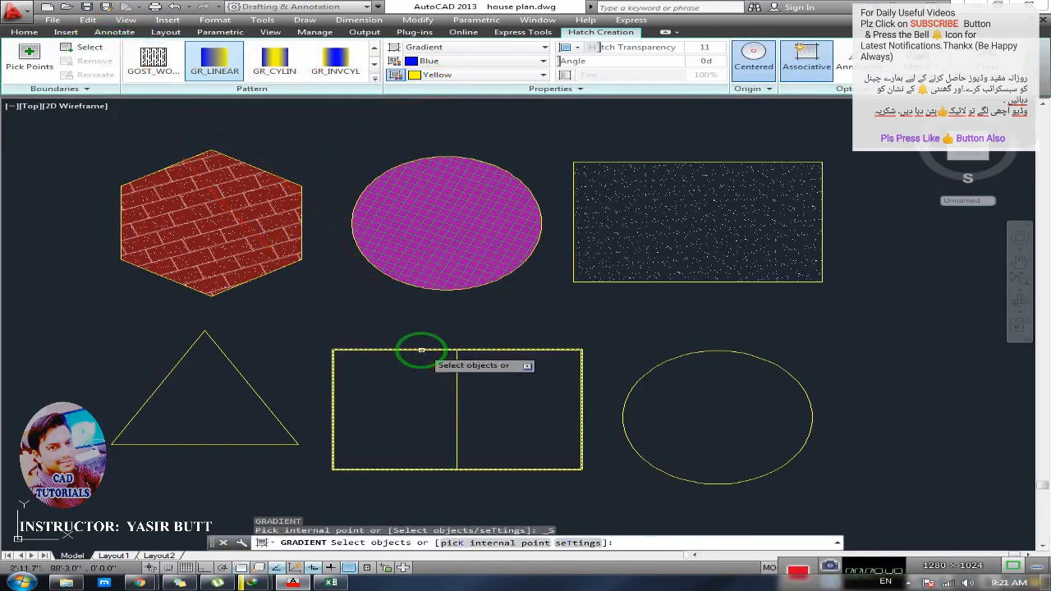
click(421, 350)
drag(402, 378, 542, 385)
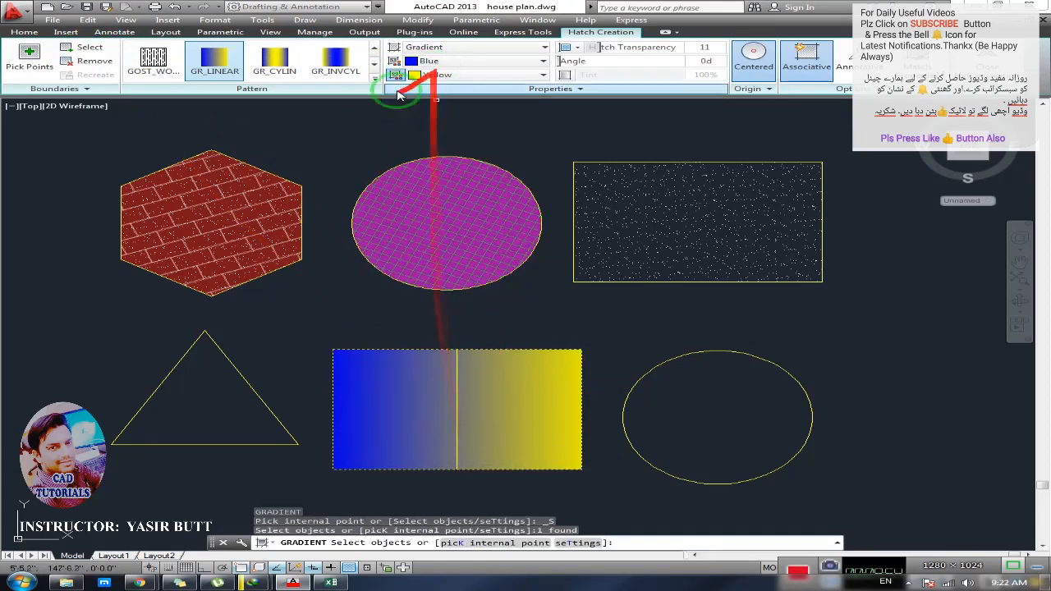
- Try the GR_INVSPH pattern on the rectangle's gradient and settle on GR_SPHER
click(374, 78)
click(335, 101)
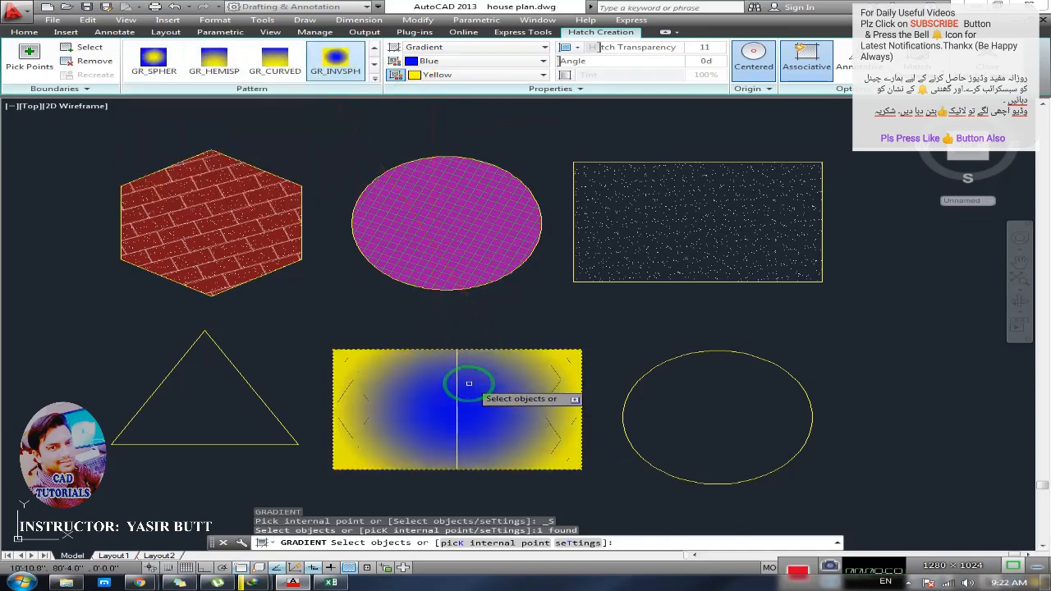
click(375, 78)
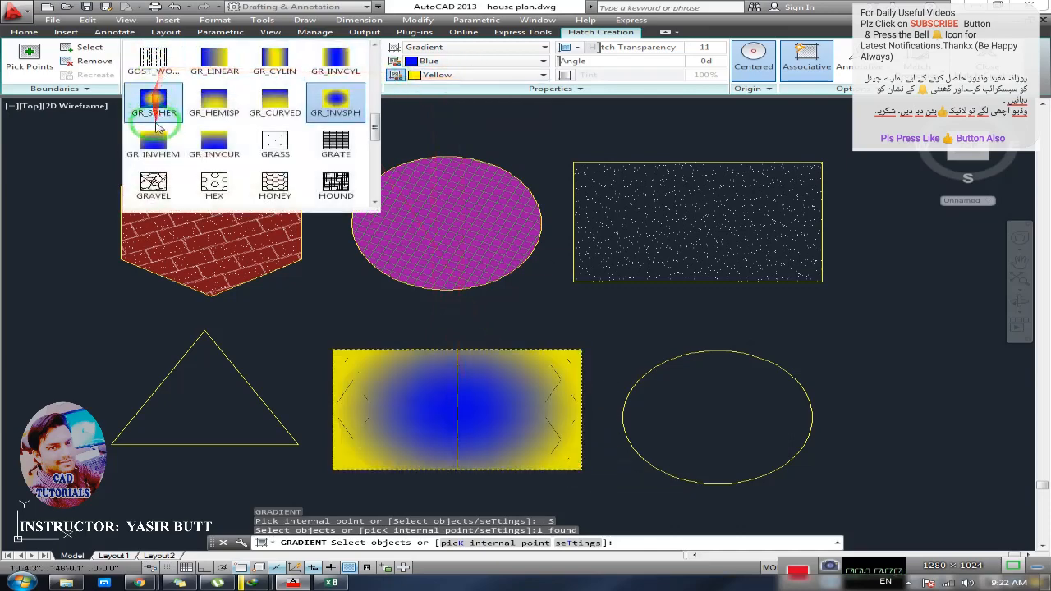
click(159, 99)
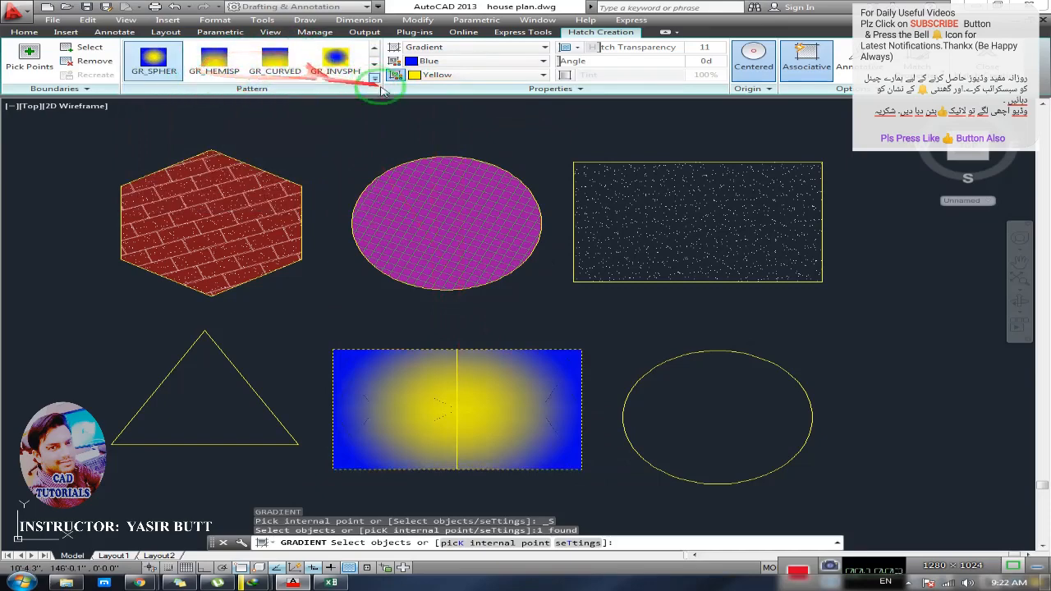
- Set the rectangle's gradient colors to Cyan and Magenta, trying Cyan as the second color before choosing Magenta
click(446, 66)
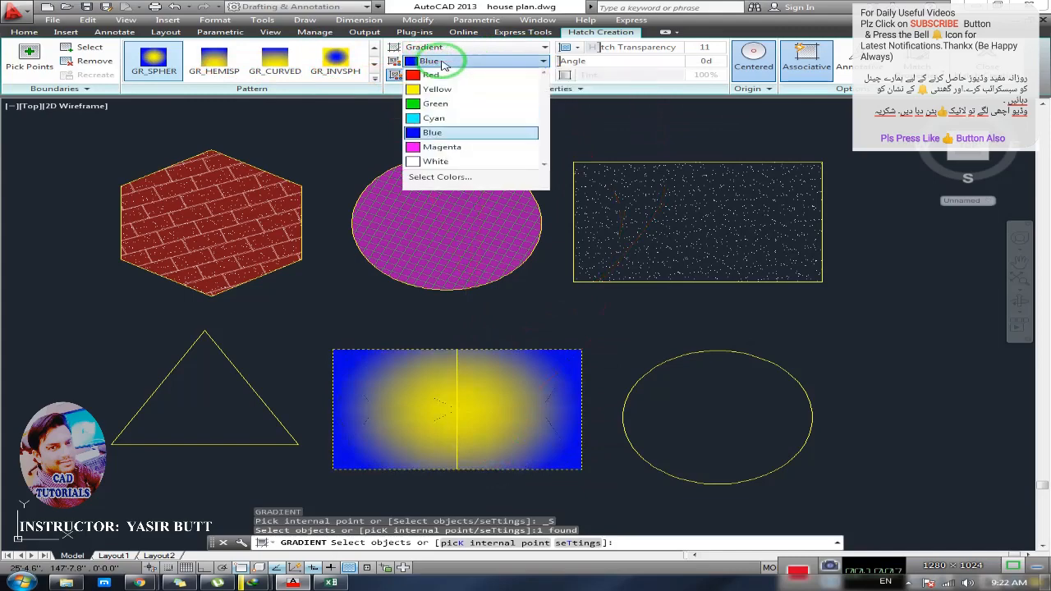
click(462, 113)
click(462, 75)
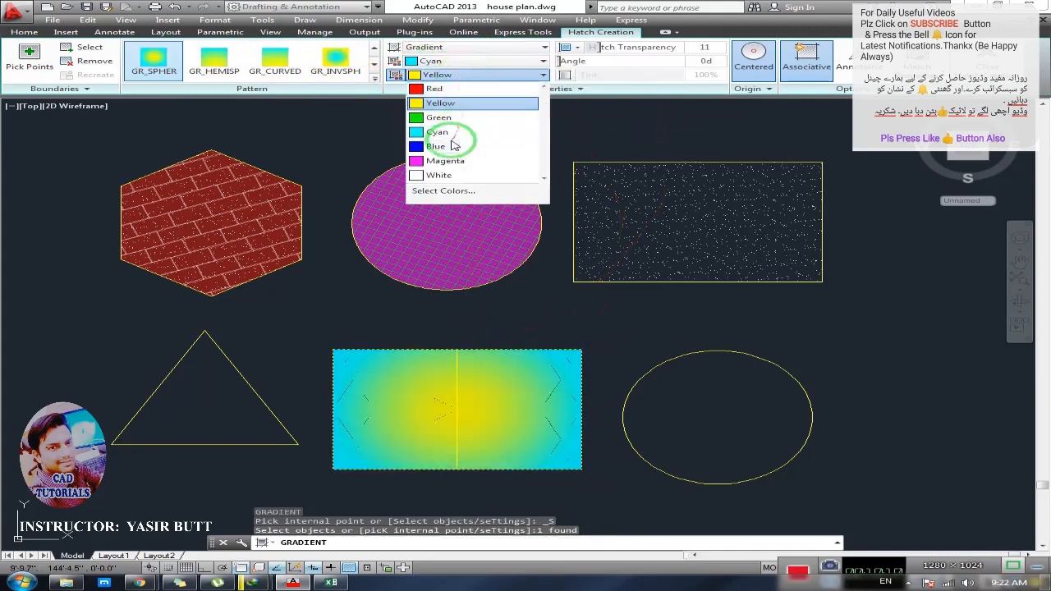
click(443, 132)
click(460, 74)
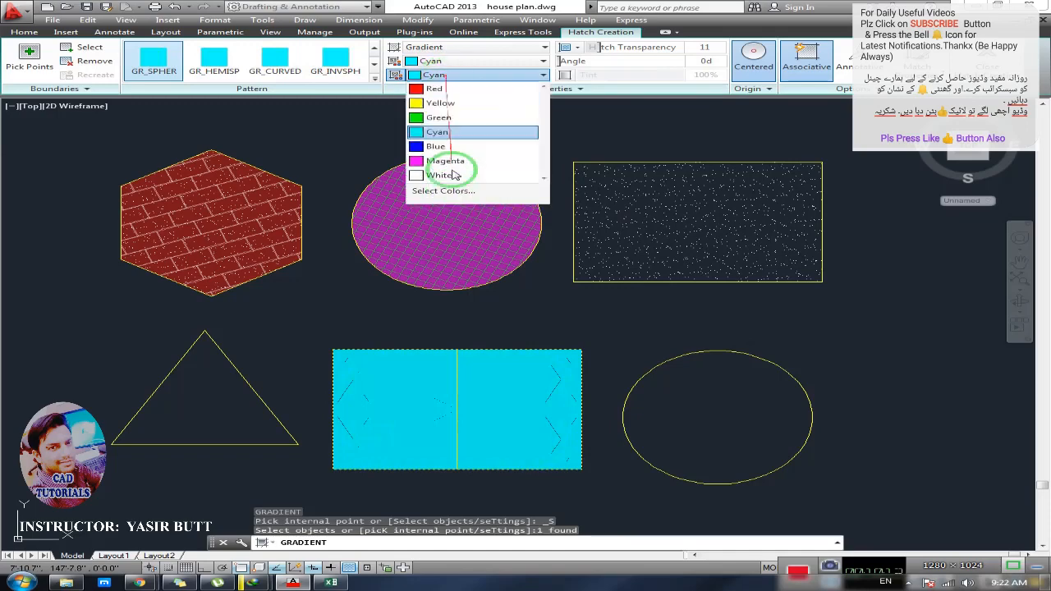
click(447, 160)
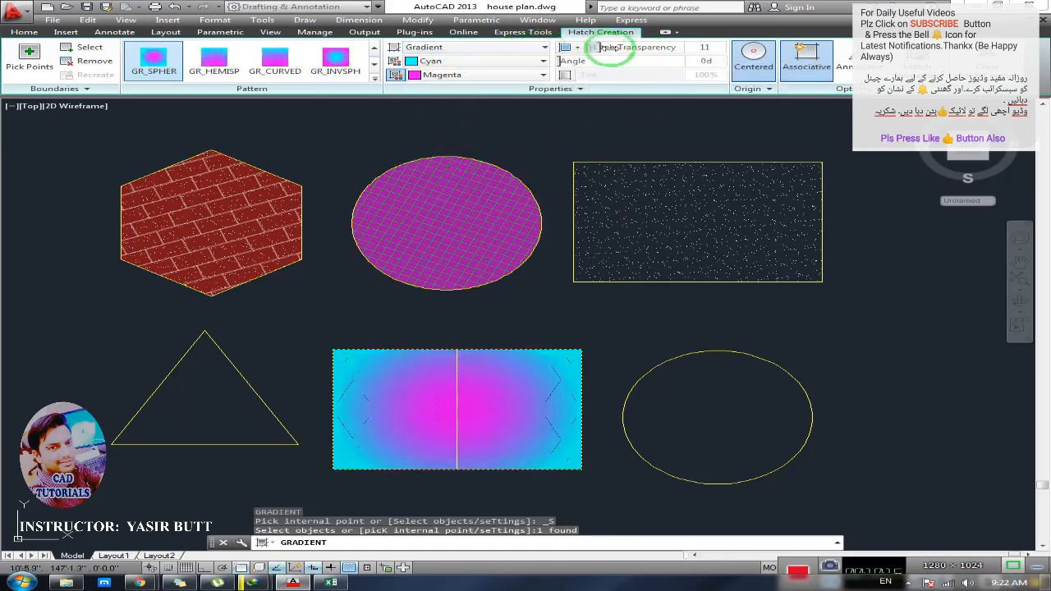
- Set the gradient's transparency to 24 and its angle to 130 degrees
mouse_move(601, 48)
mouse_down()
mouse_move(694, 52)
mouse_move(633, 51)
mouse_up()
mouse_move(595, 51)
mouse_down()
mouse_move(681, 52)
mouse_move(602, 56)
mouse_move(684, 62)
mouse_move(619, 60)
mouse_up()
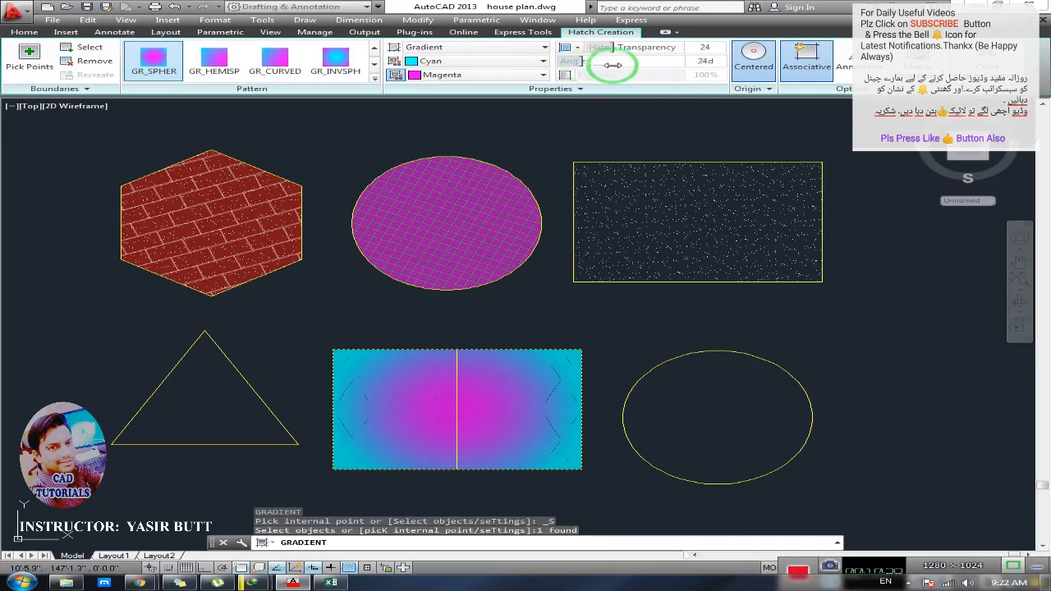
drag(619, 67, 622, 68)
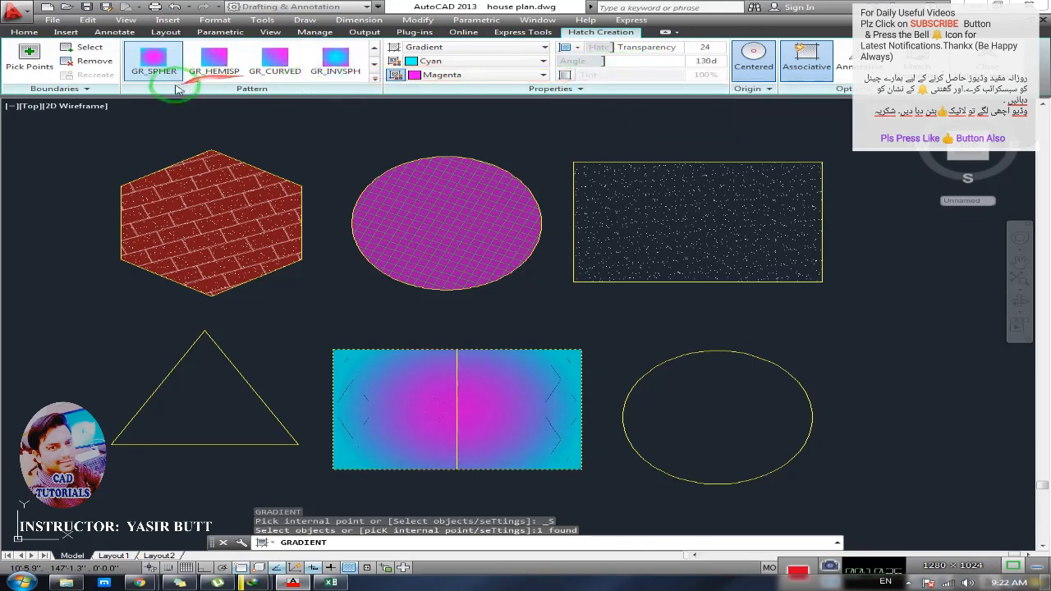
click(477, 359)
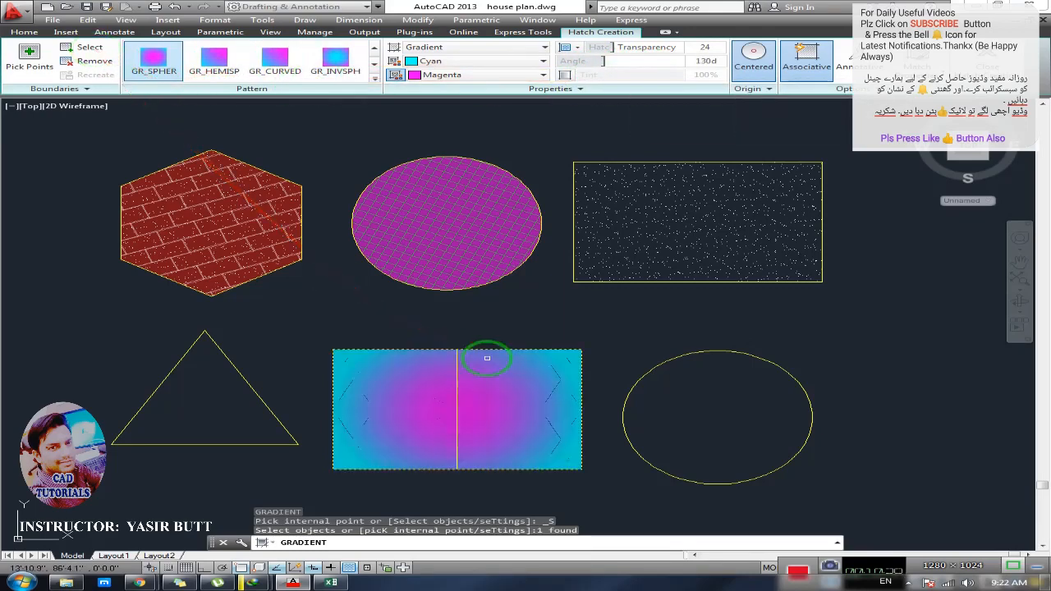
- Remove the divided rectangle's outline from the gradient boundaries, try selecting inside its undivided half-area as an object, and cancel the command
click(87, 65)
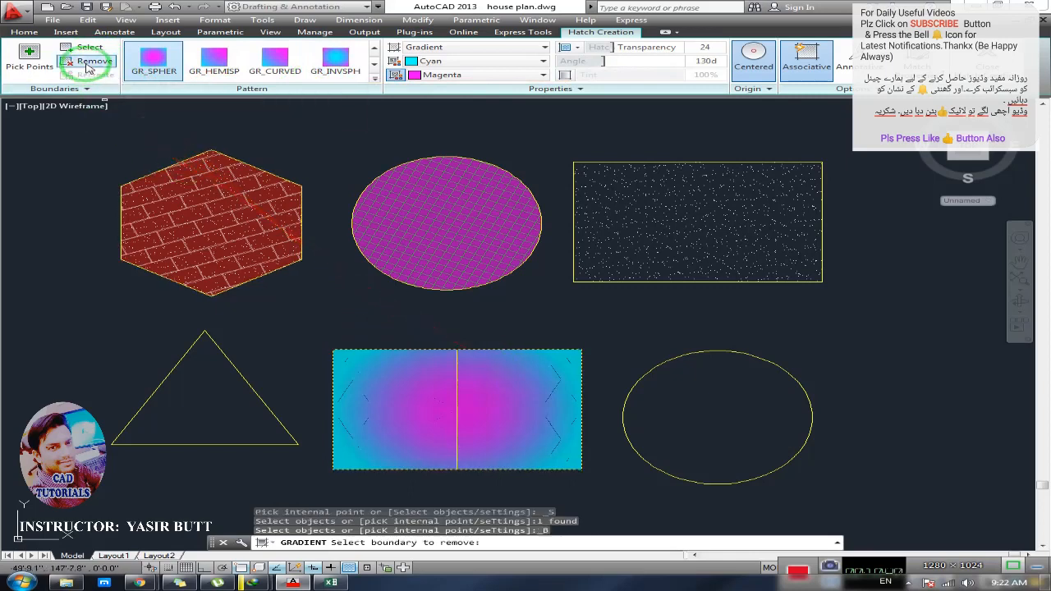
click(418, 351)
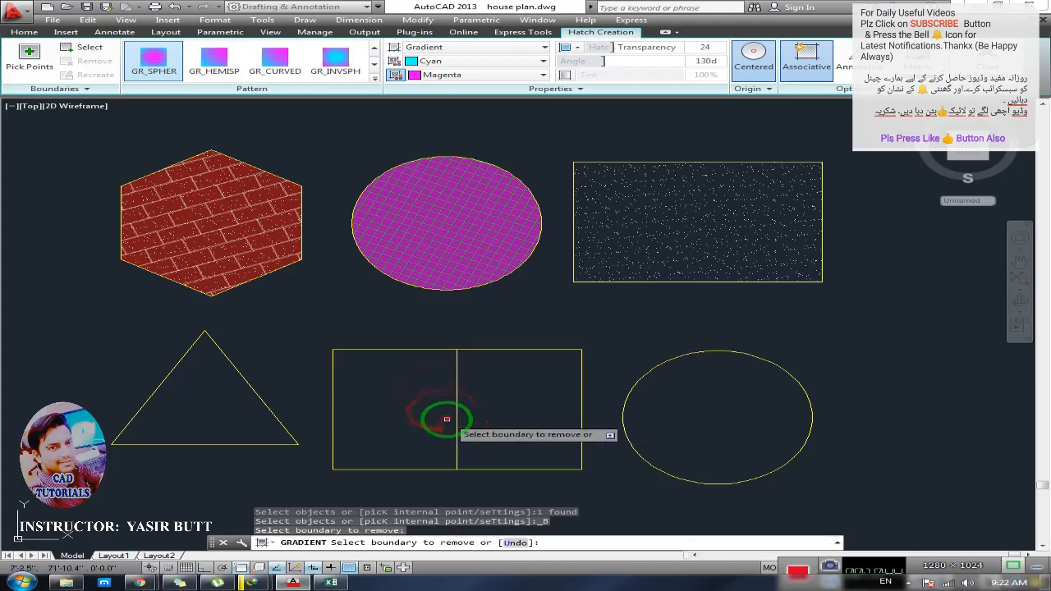
click(80, 54)
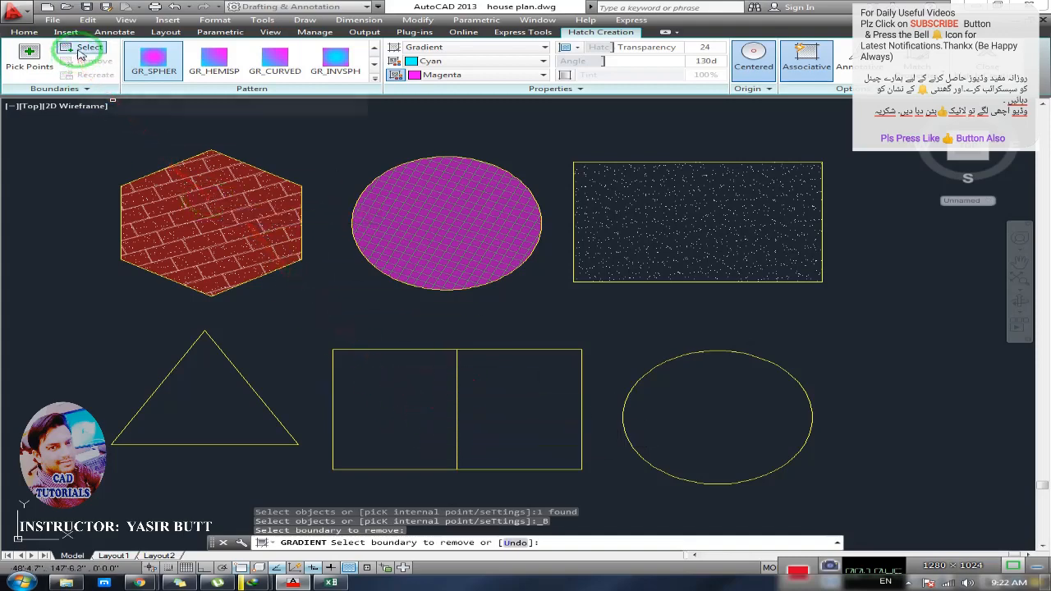
click(414, 406)
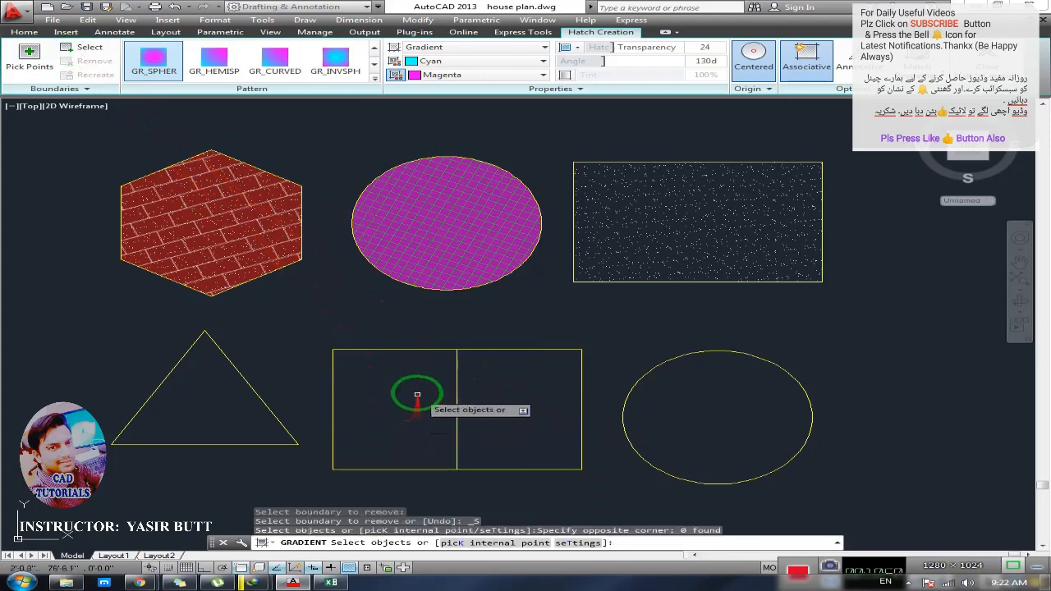
key(Escape)
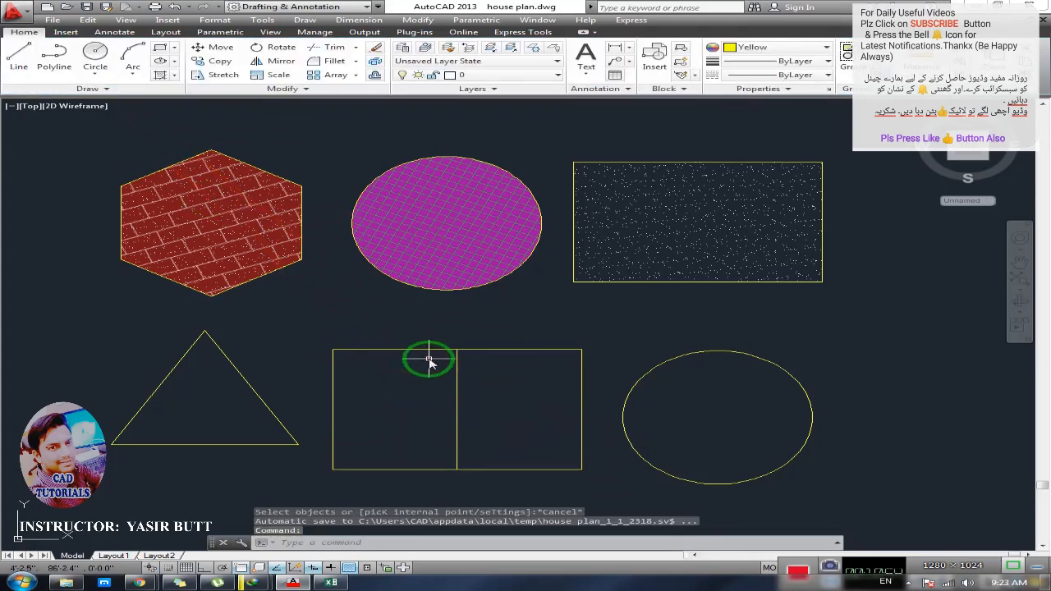
- Fill only the right half of the divided rectangle with the cyan-magenta GR_SPHER gradient by picking an internal point
text(gd)
key(Return)
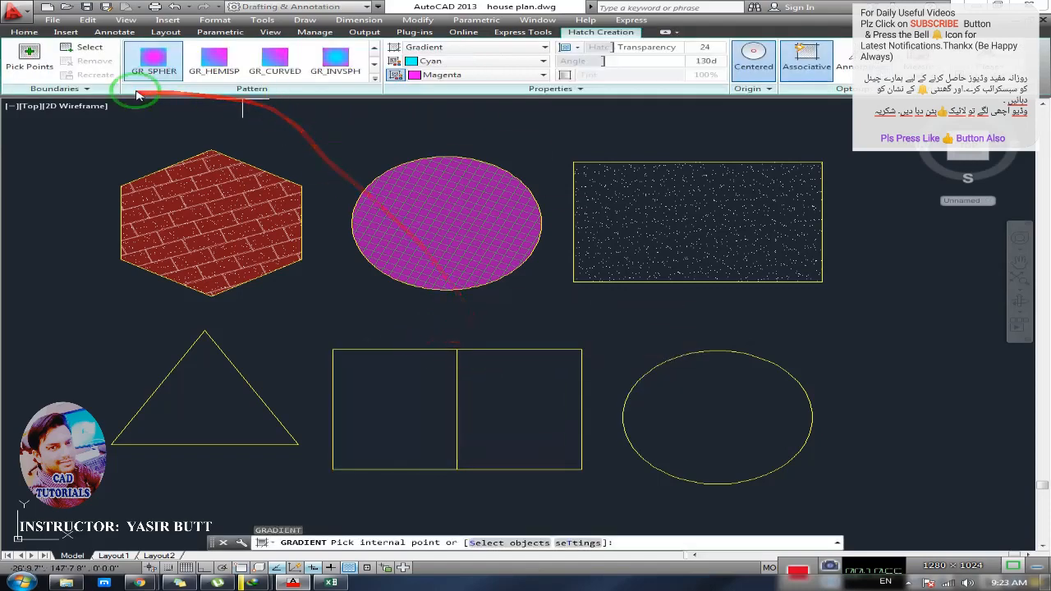
click(32, 68)
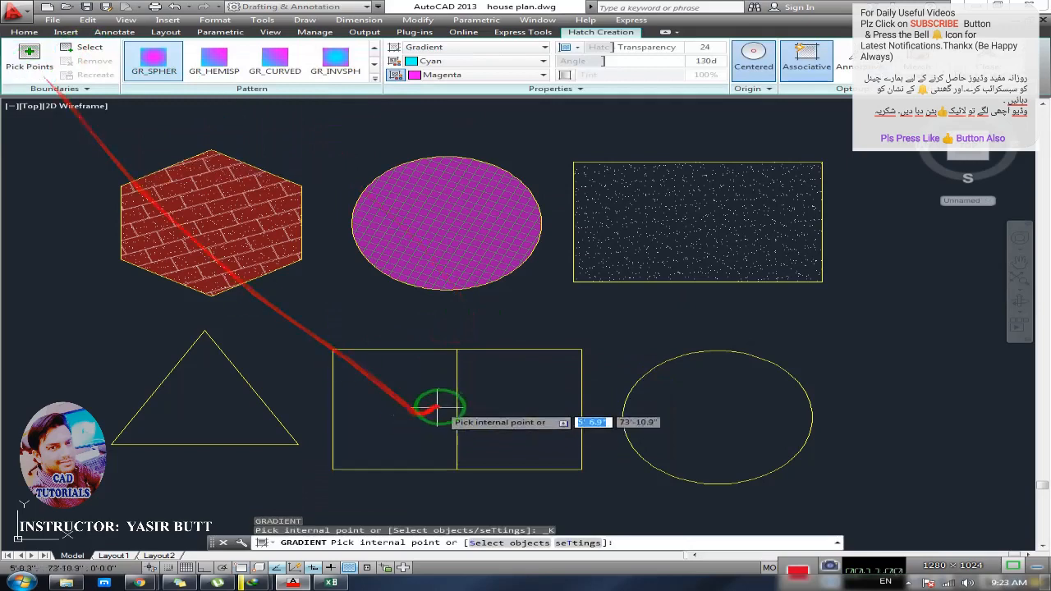
click(539, 398)
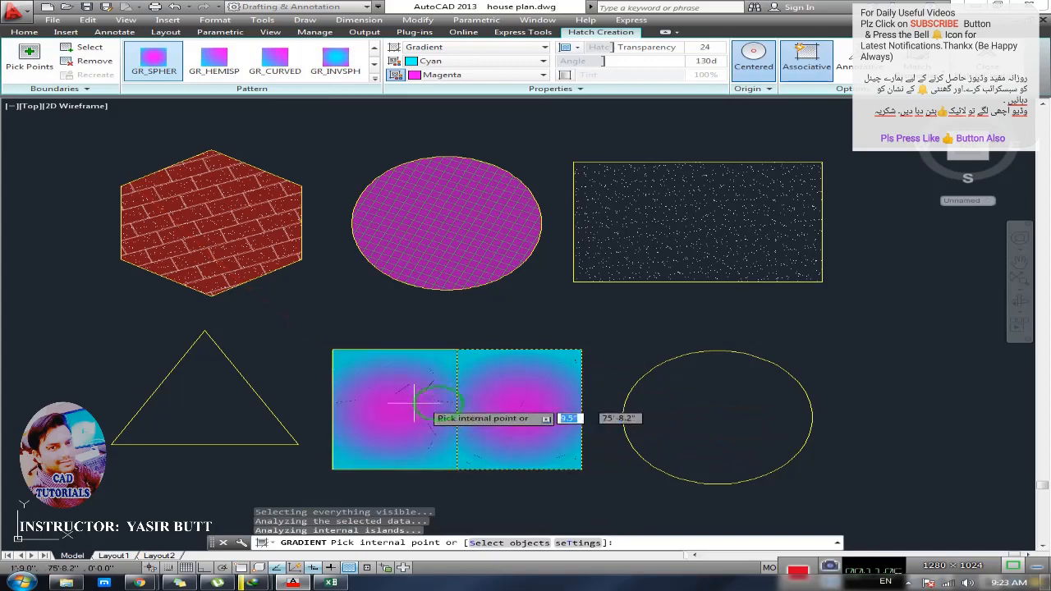
key(Escape)
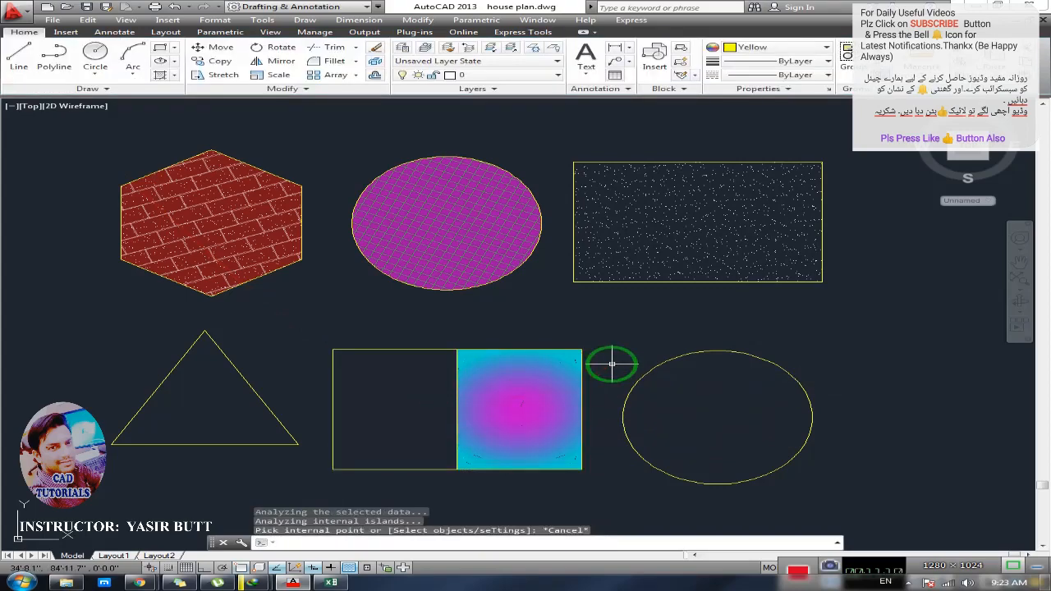
- Fill the left half of the divided rectangle with a GR_INVSPH gradient by picking an internal point, and end the command
text(gradient)
key(Return)
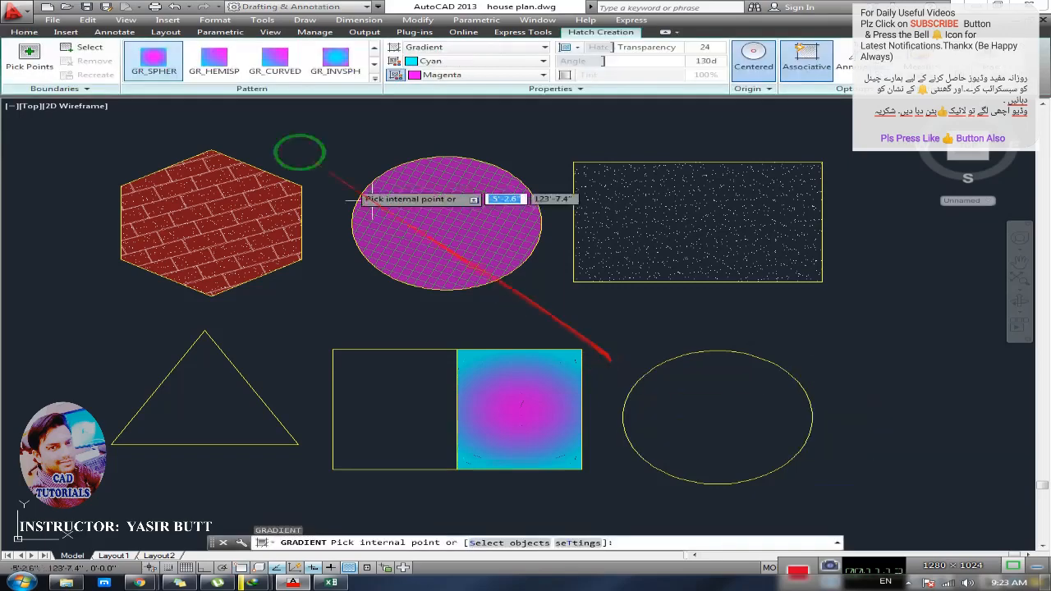
click(336, 64)
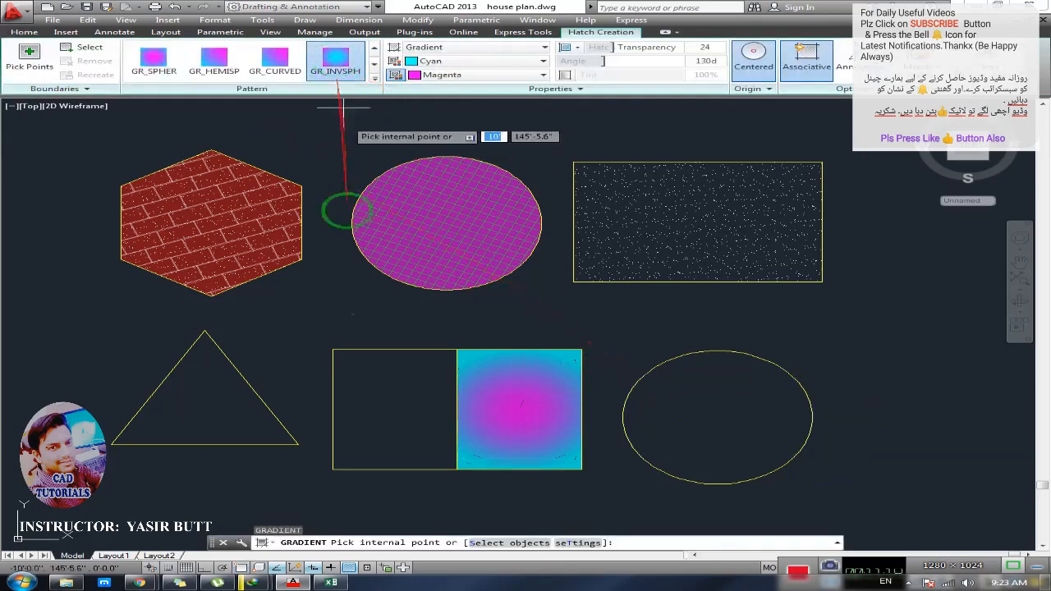
click(363, 411)
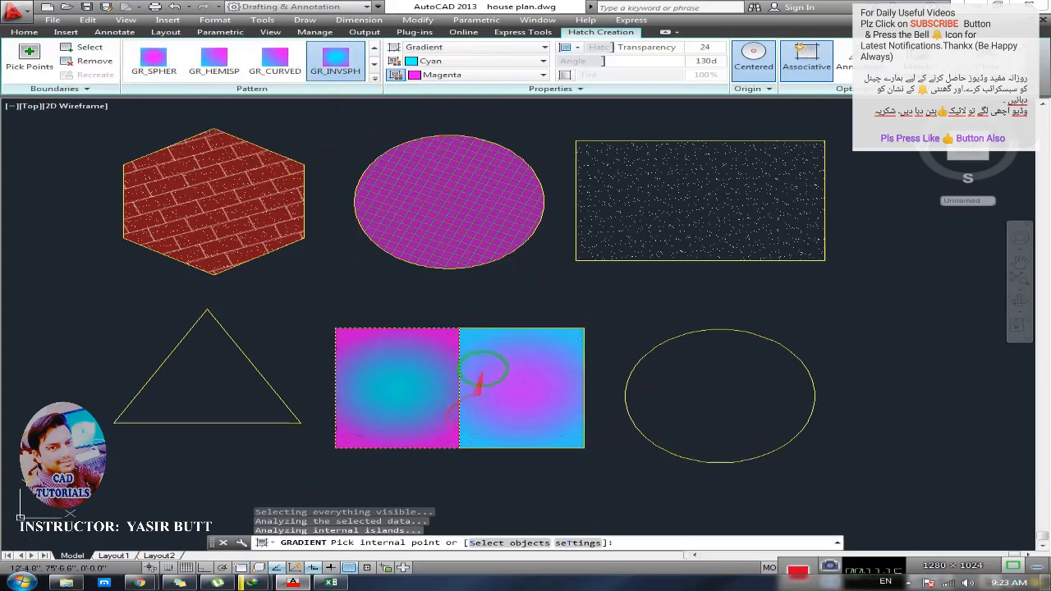
scroll(415, 414, up, 2)
click(417, 367)
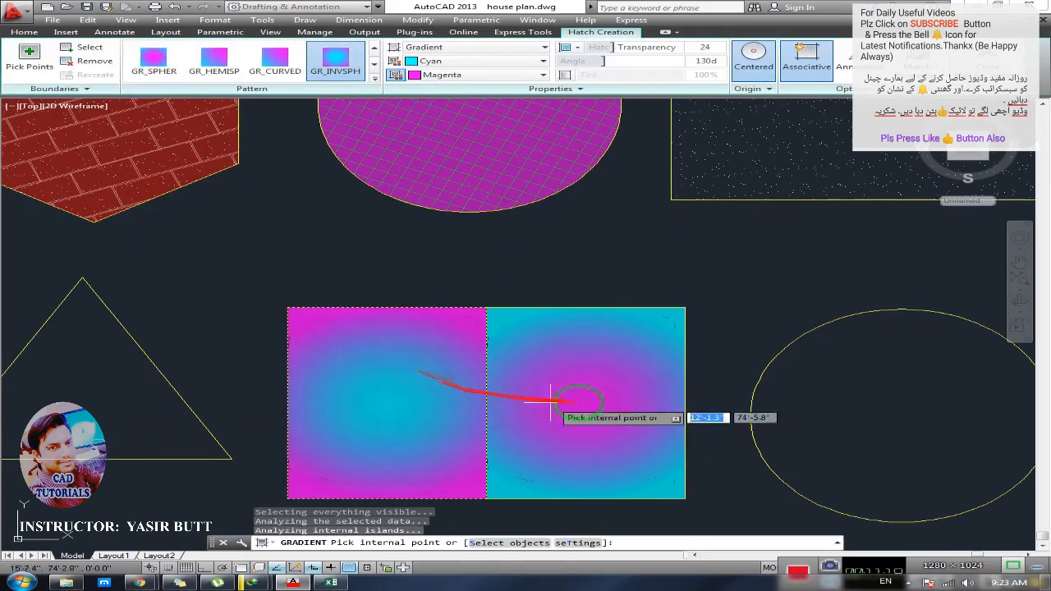
click(508, 401)
key(Escape)
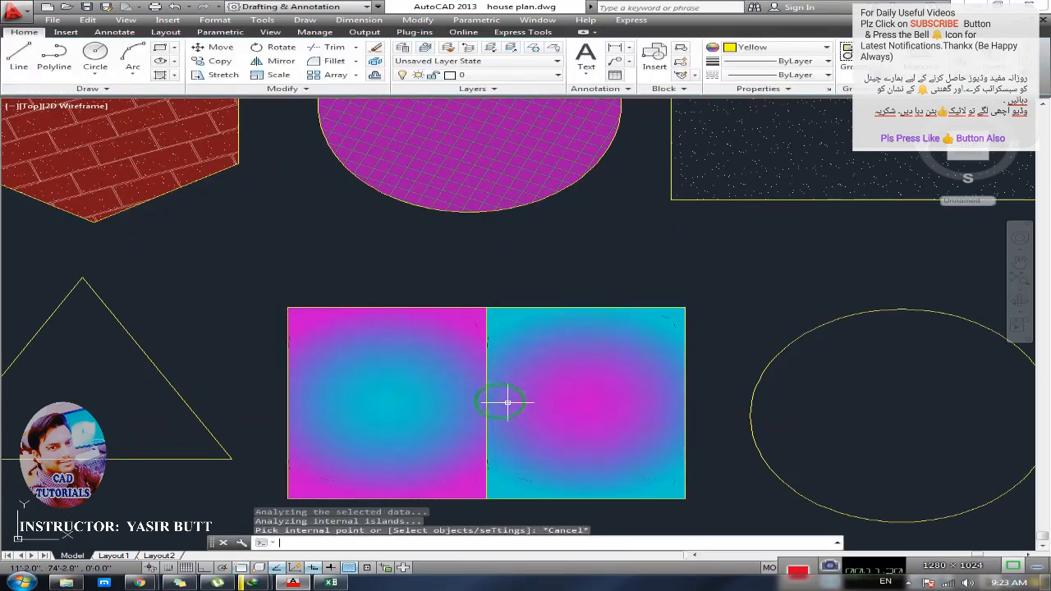
- Start another gradient and fill the triangle with the GR_INVCUR pattern by picking a point inside it
scroll(418, 364, down, 3)
middle_drag(438, 369, 376, 381)
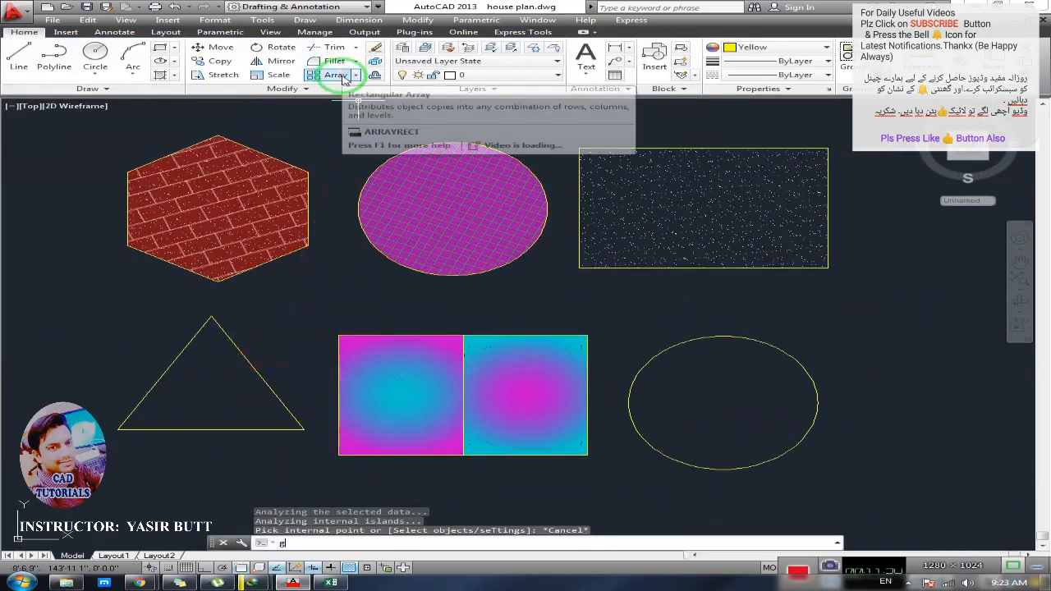
key(Return)
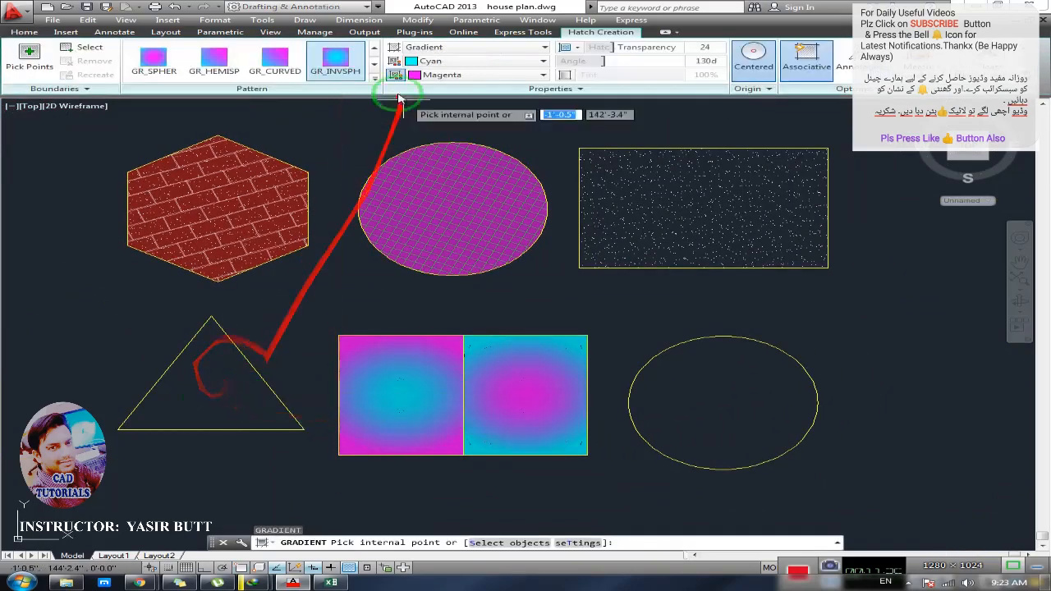
click(375, 79)
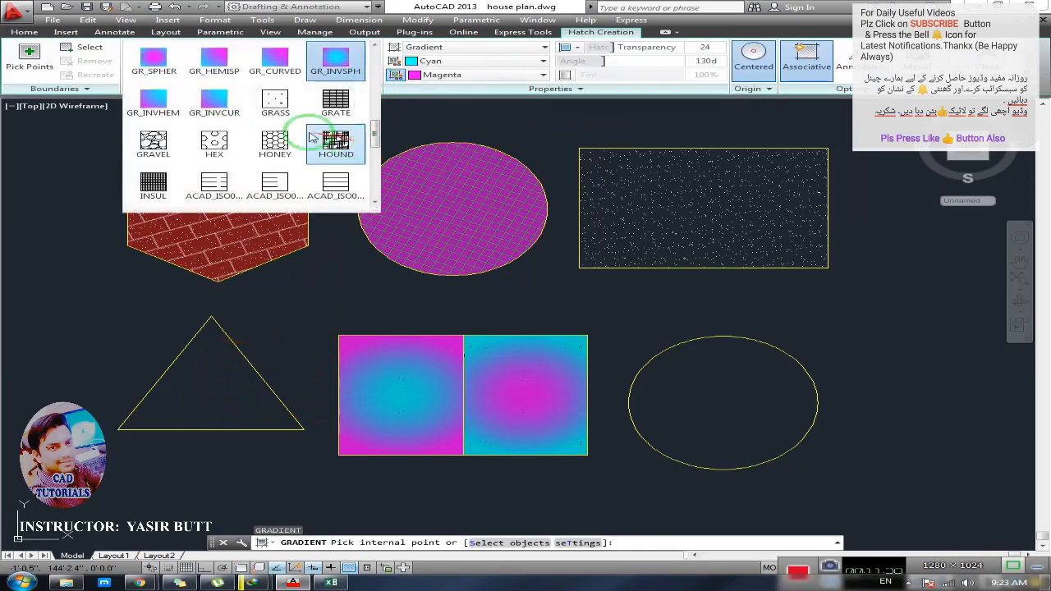
click(213, 100)
click(230, 367)
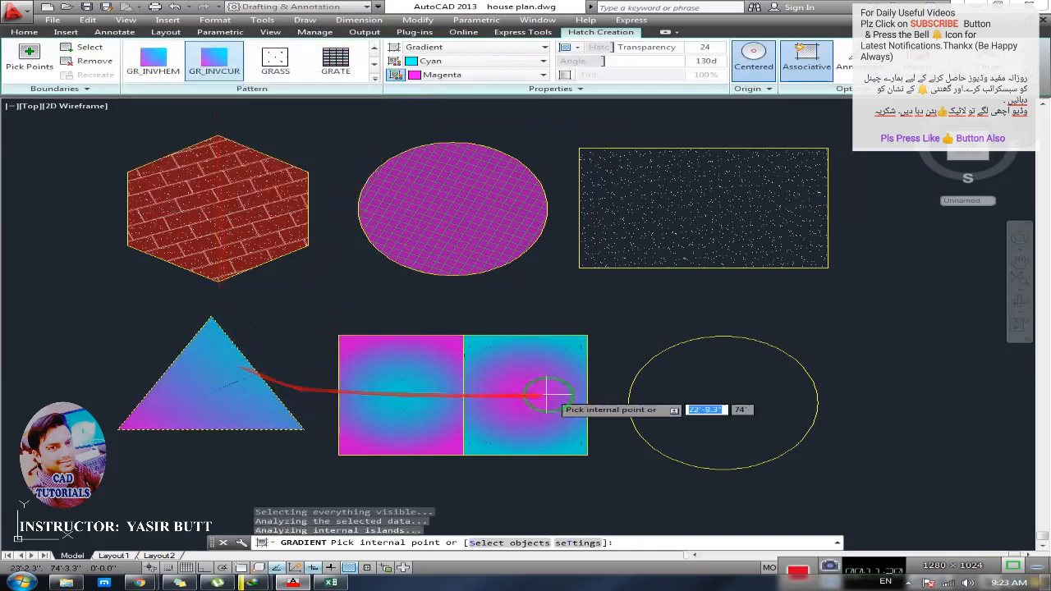
- Change the triangle gradient's first color to Blue after trying Yellow, and finish the gradient
click(478, 61)
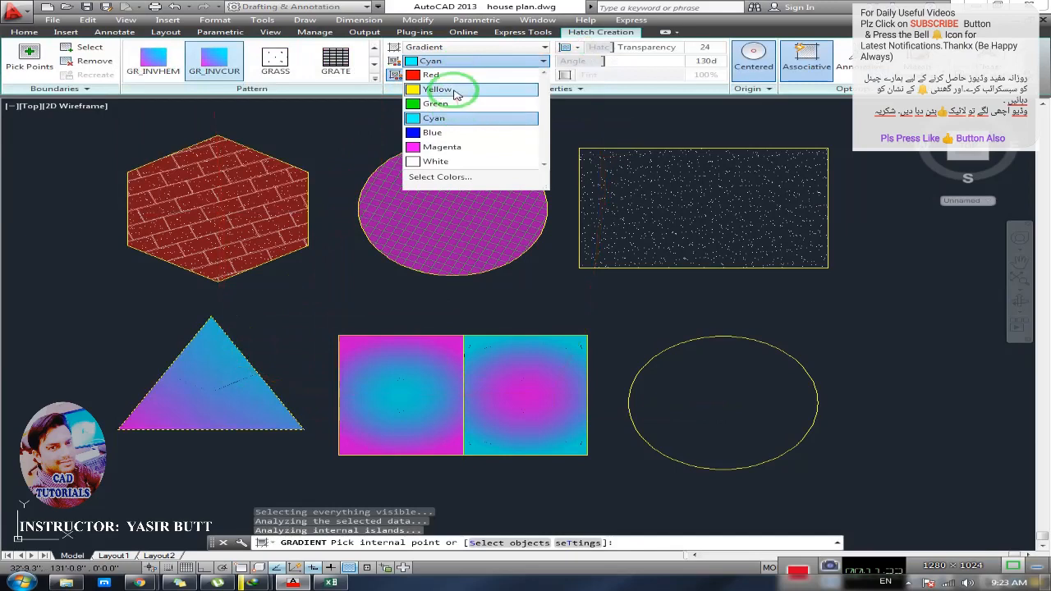
click(457, 89)
click(467, 64)
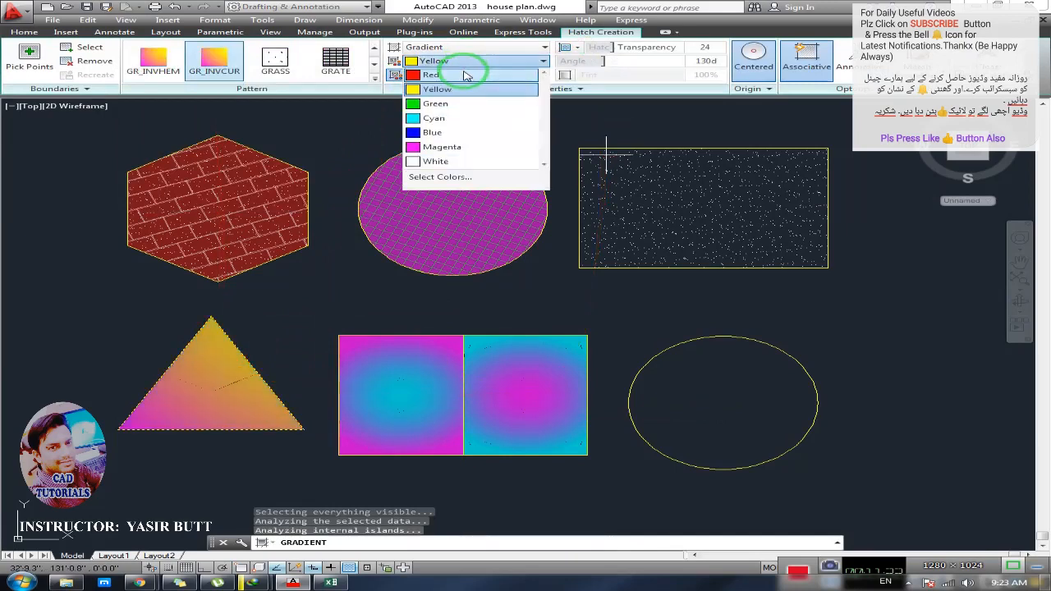
click(446, 146)
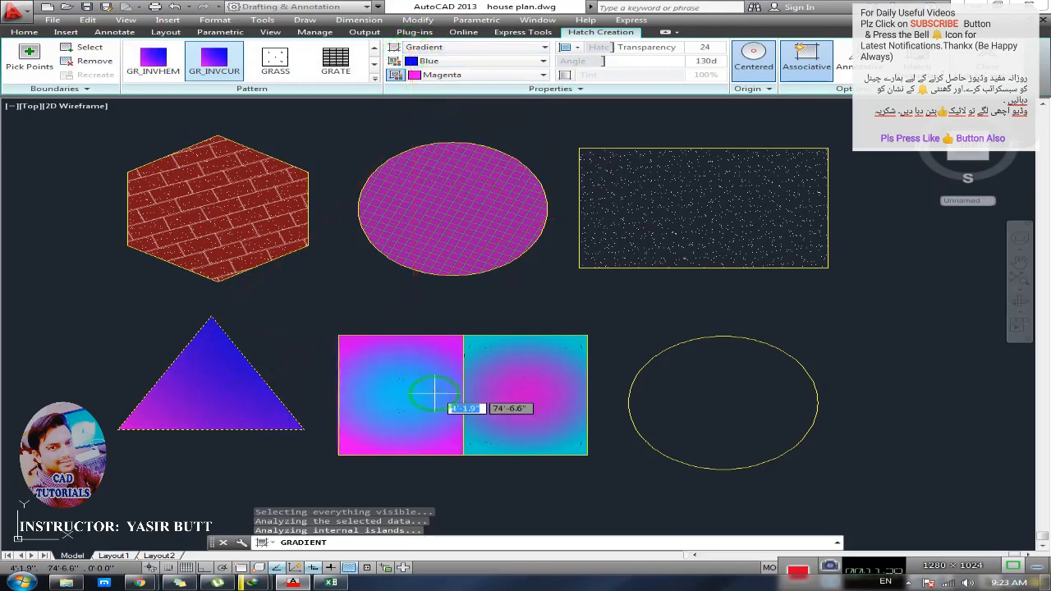
key(Escape)
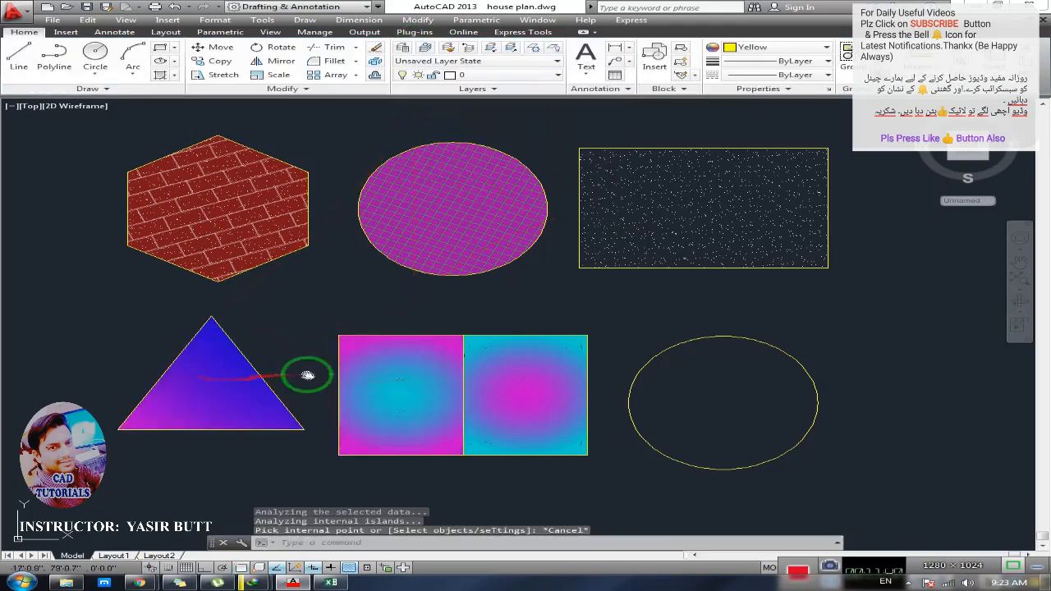
- Hatch the left half of the divided rectangle with the BRSTONE pattern over its gradient, and dismiss the download notification
scroll(374, 341, up, 3)
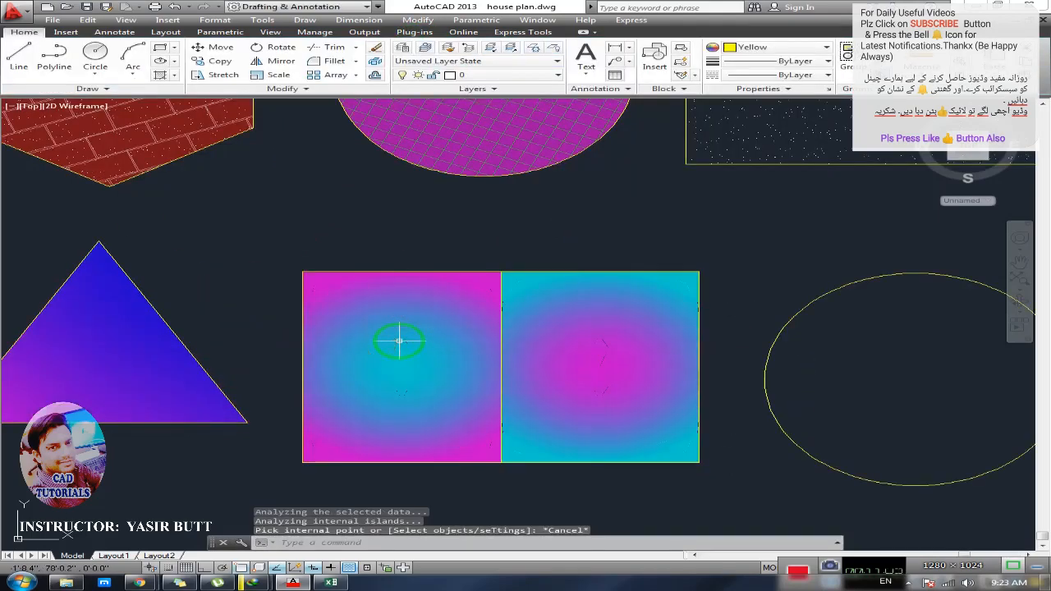
text(h)
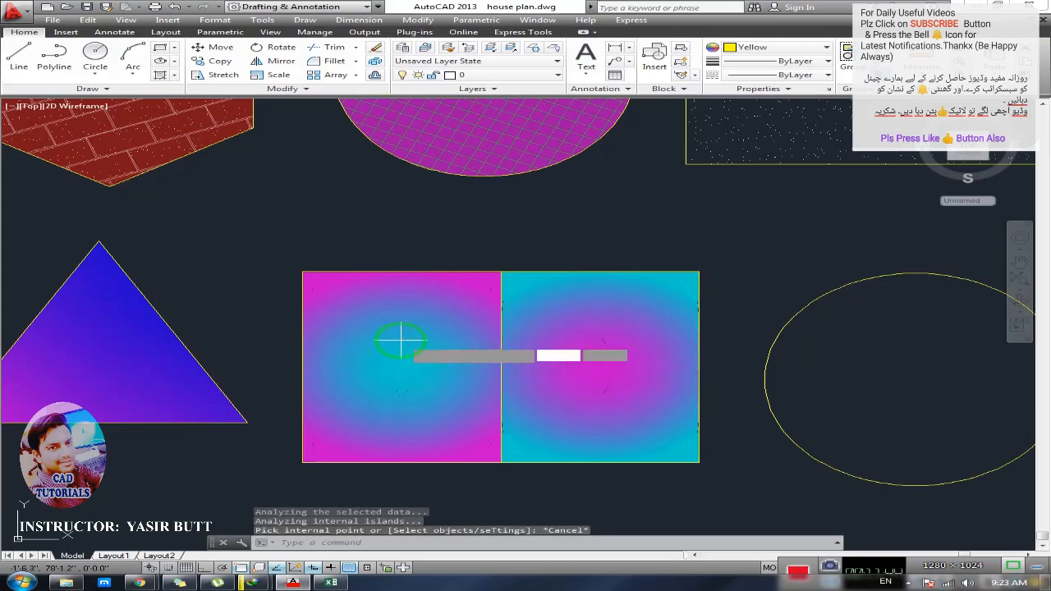
key(Return)
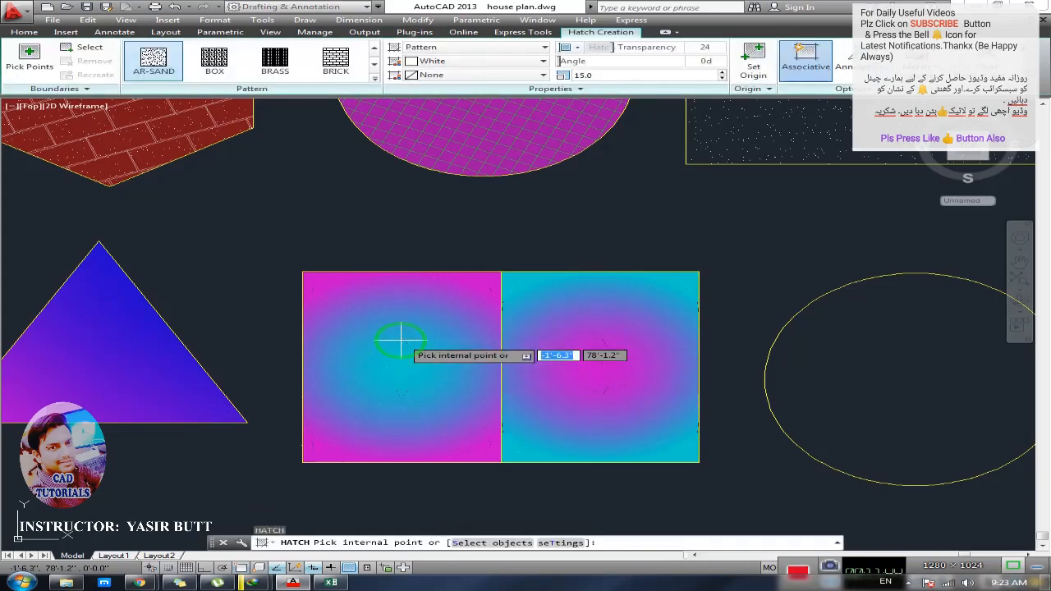
click(374, 79)
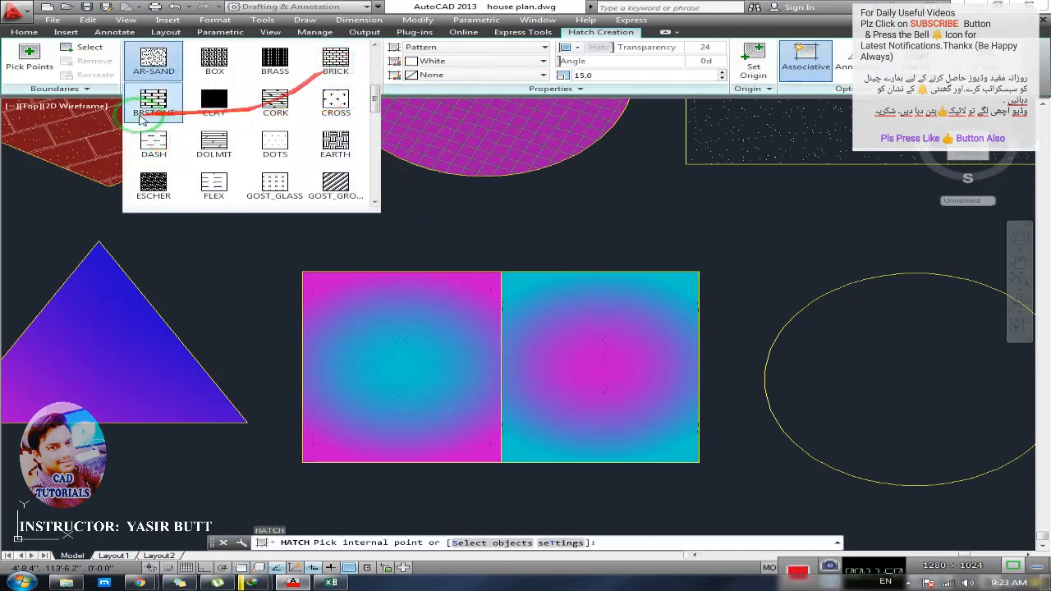
click(154, 102)
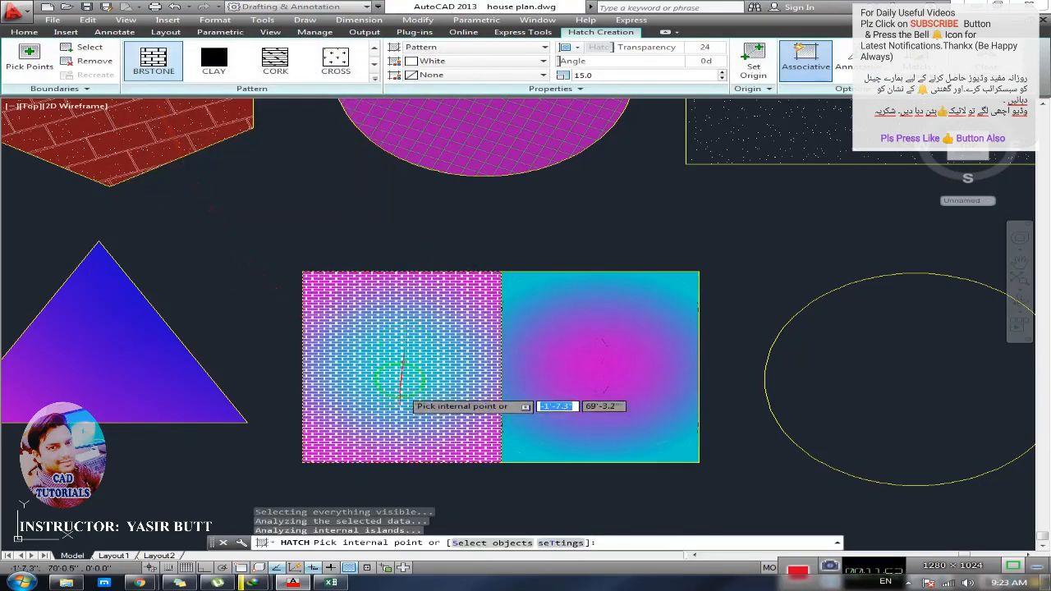
scroll(400, 377, up, 4)
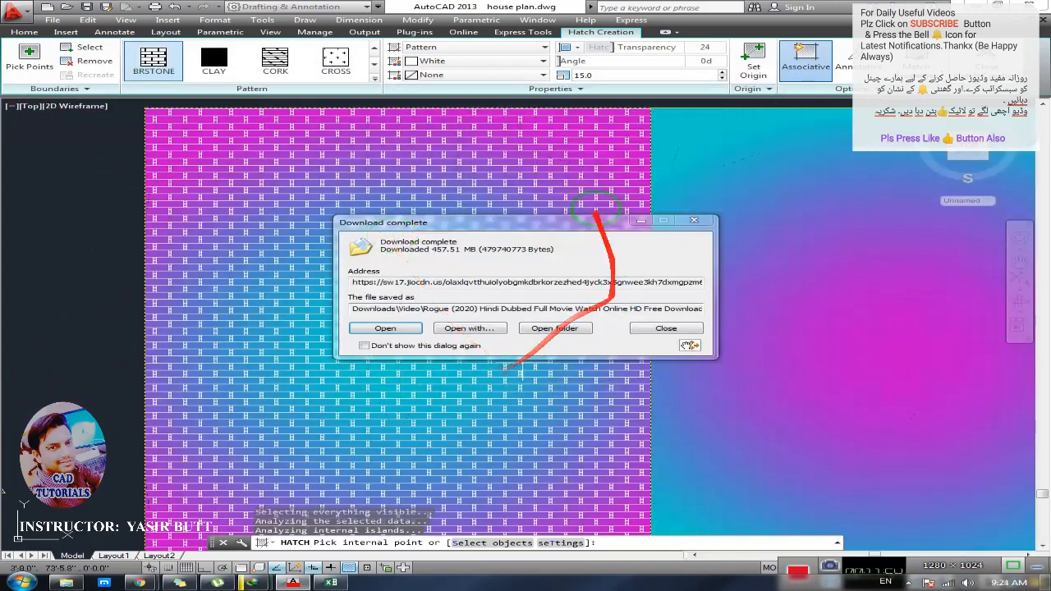
click(635, 219)
key(Escape)
scroll(488, 229, down, 2)
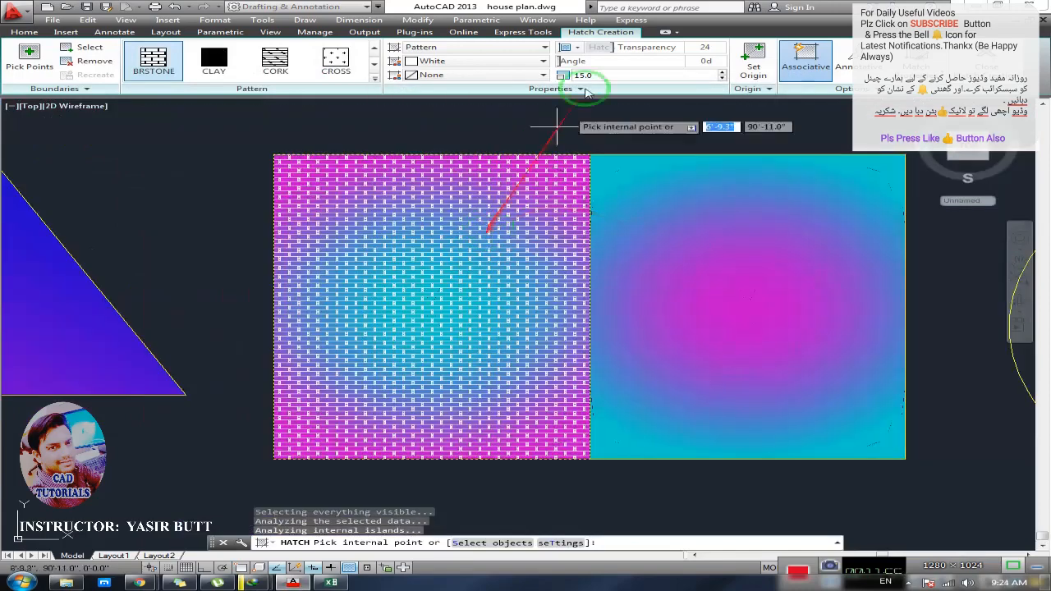
- Try a scale of 5 for the BRSTONE hatch, and set it to 40
click(623, 76)
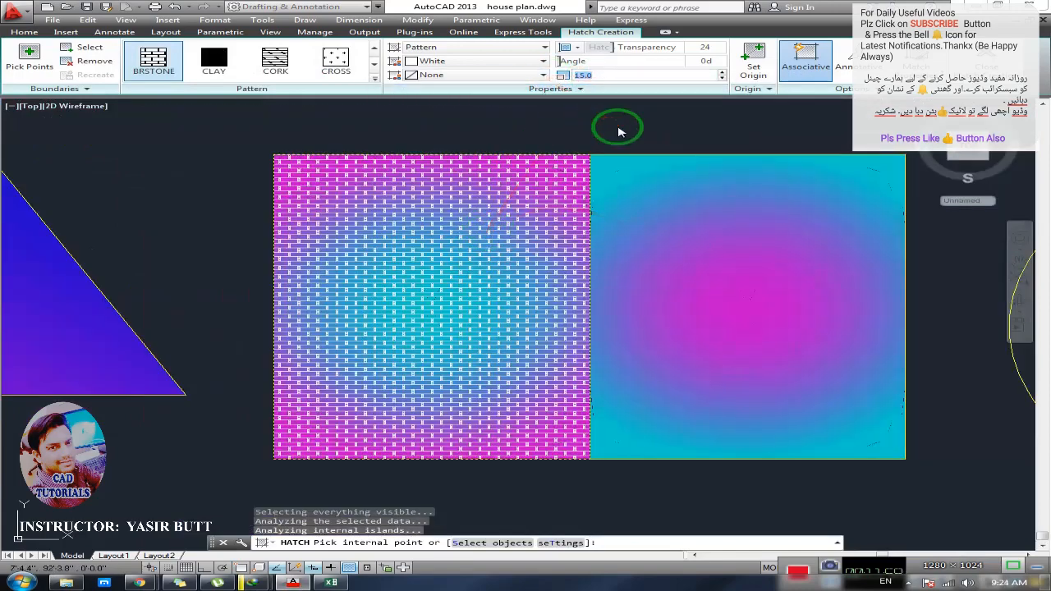
text(5)
key(Return)
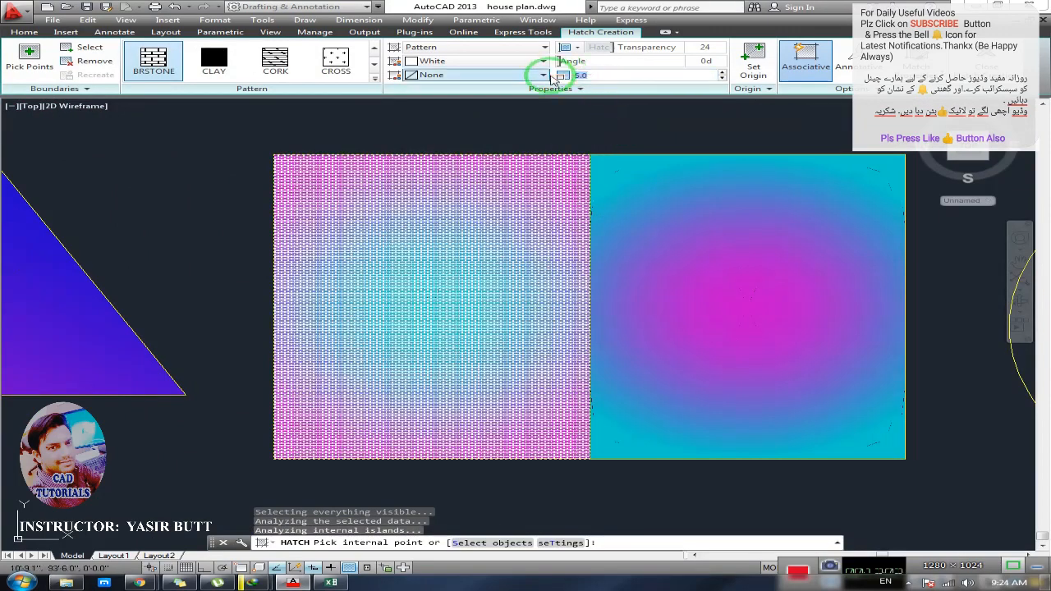
key(Return)
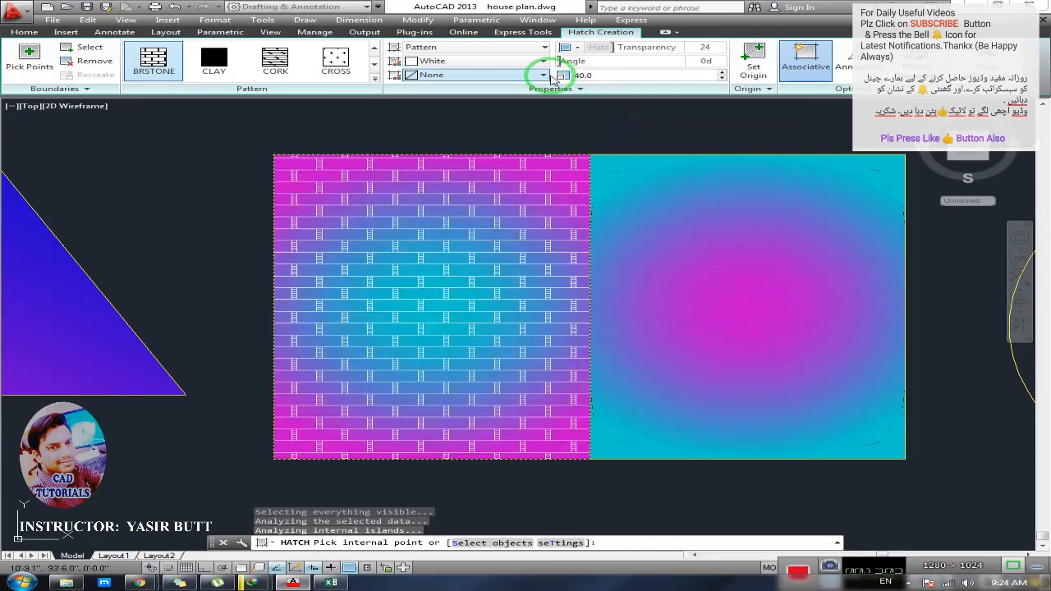
scroll(437, 268, up, 2)
middle_drag(431, 270, 377, 273)
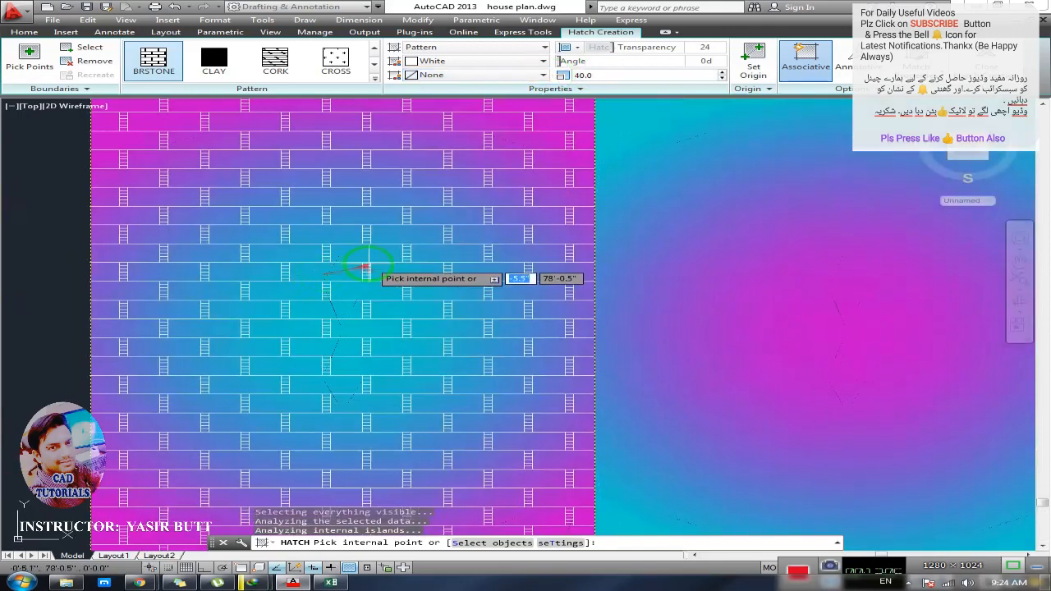
- Set the BRSTONE hatch color to Green and its transparency to 12, and finish the hatch
scroll(378, 274, down, 2)
click(447, 60)
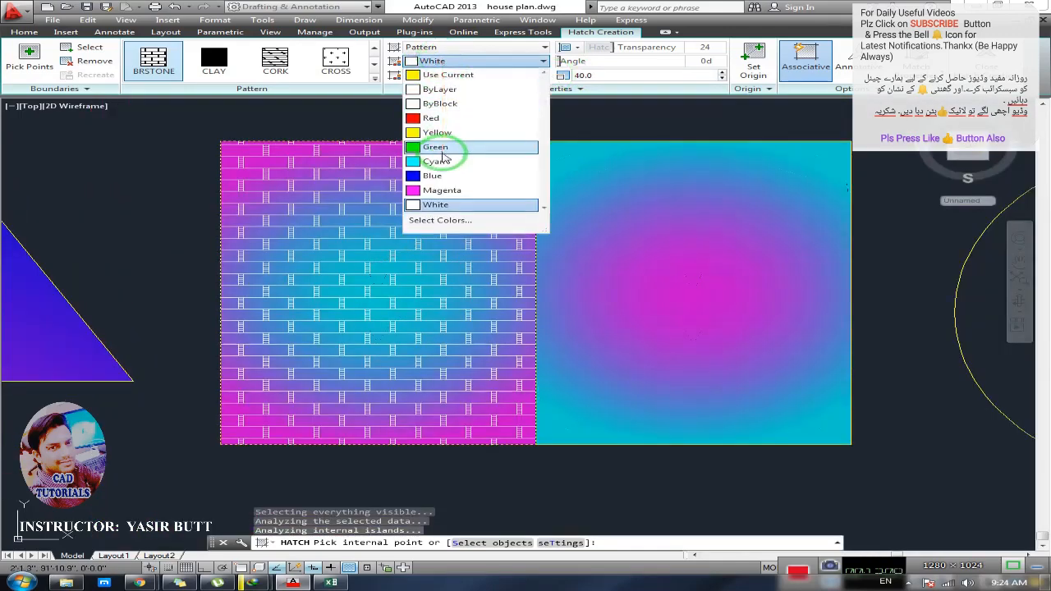
click(448, 147)
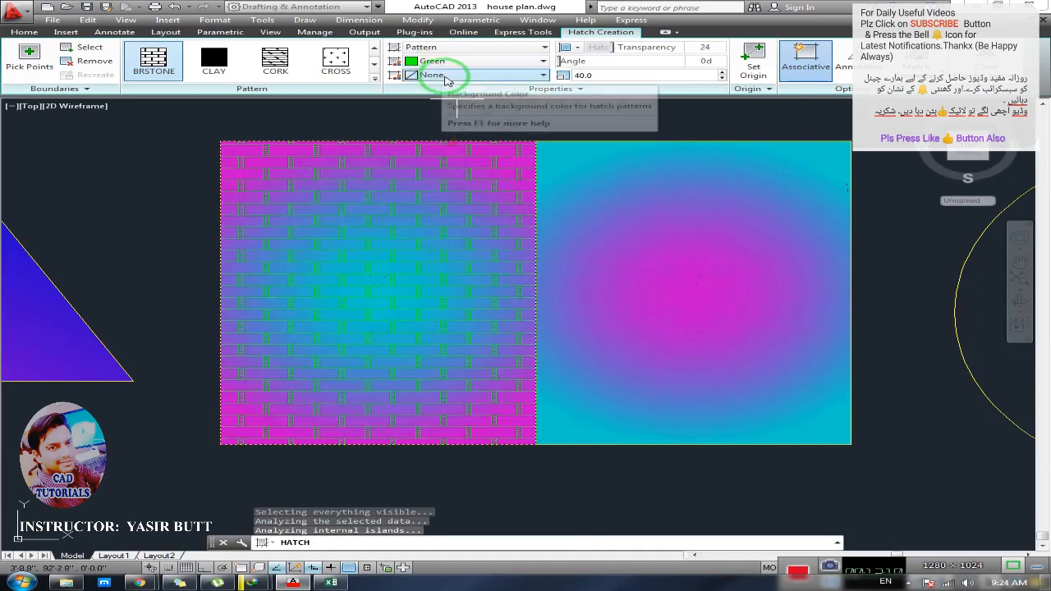
drag(609, 47, 598, 49)
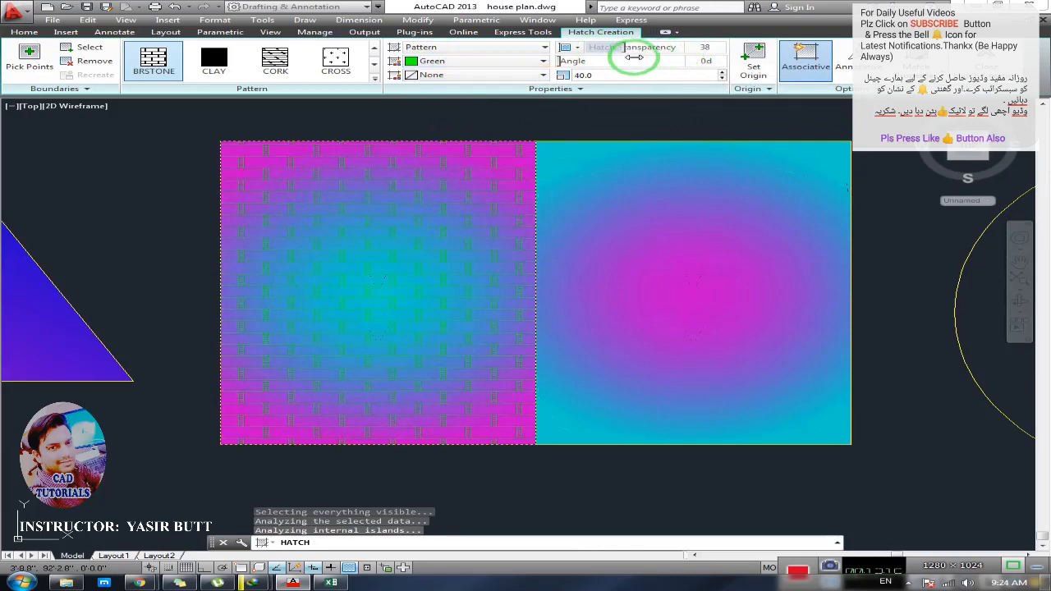
middle_drag(398, 259, 382, 276)
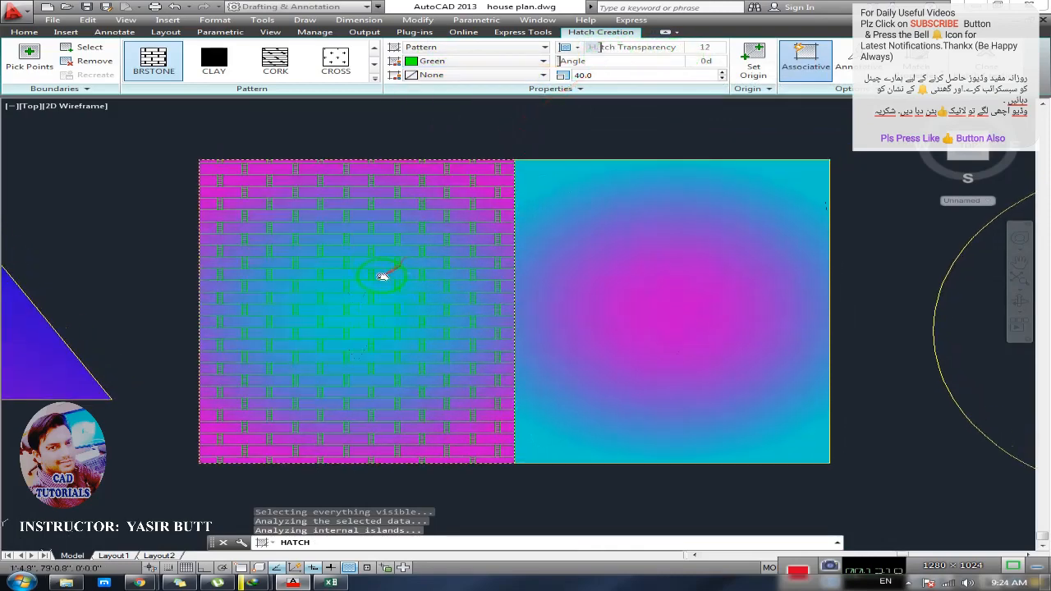
scroll(364, 235, down, 4)
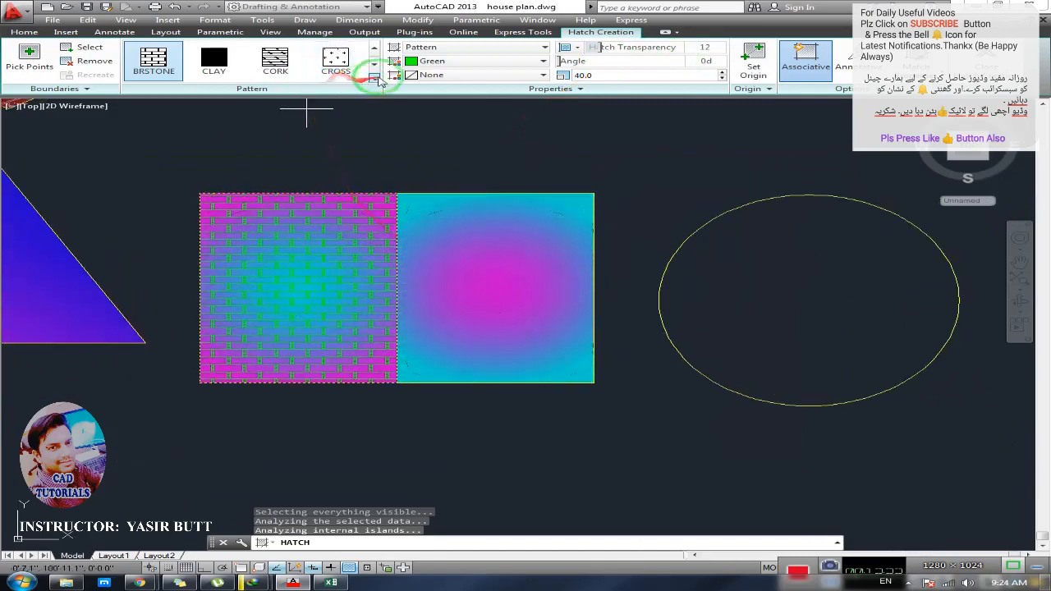
key(Escape)
- Hatch the empty ellipse with the green CROSS pattern by picking an internal point
scroll(449, 205, down, 2)
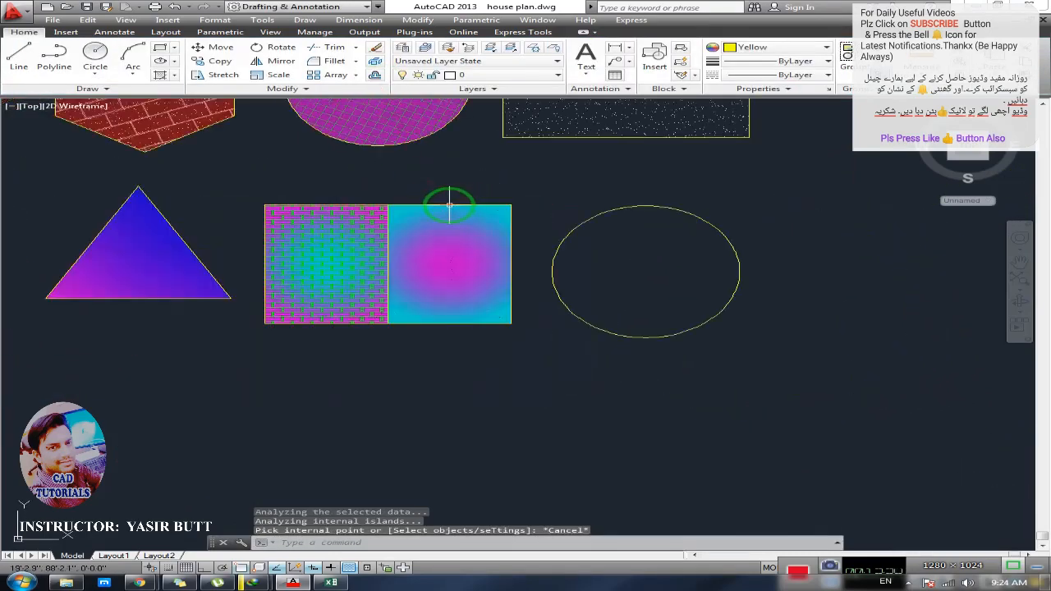
middle_drag(473, 211, 458, 251)
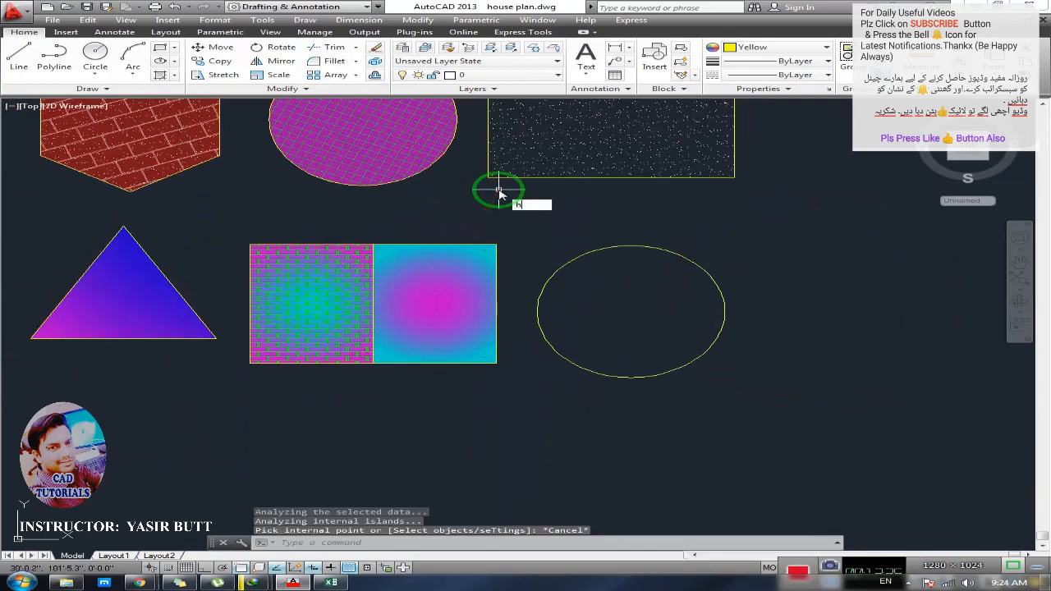
key(Return)
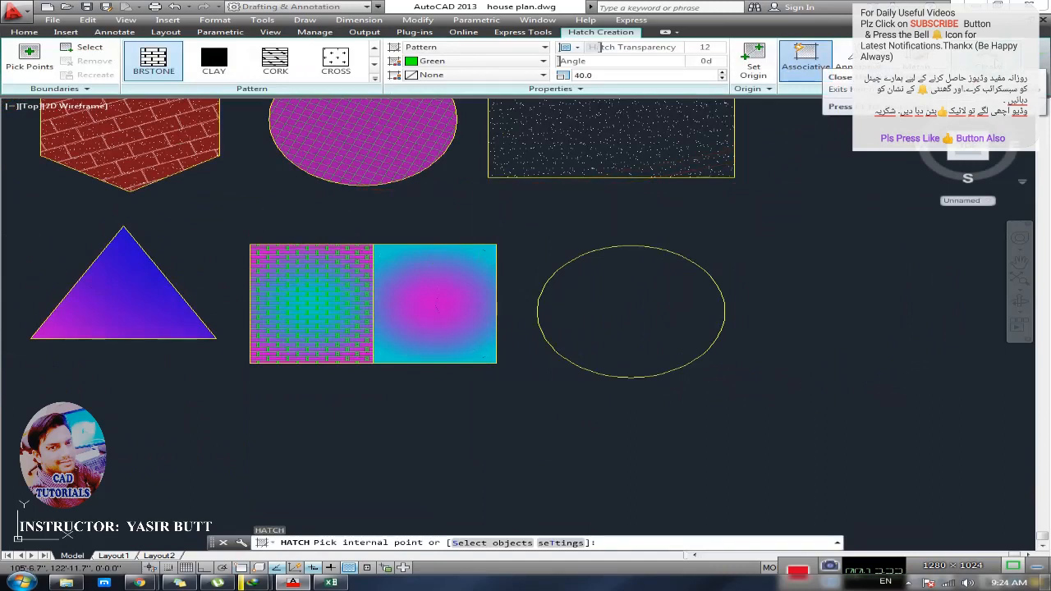
click(335, 74)
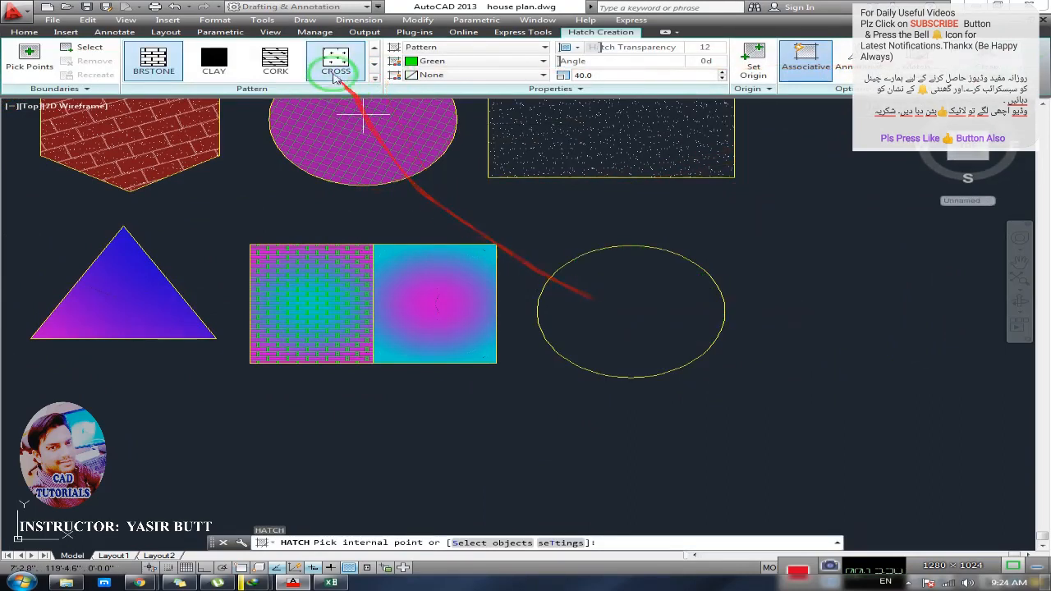
click(631, 320)
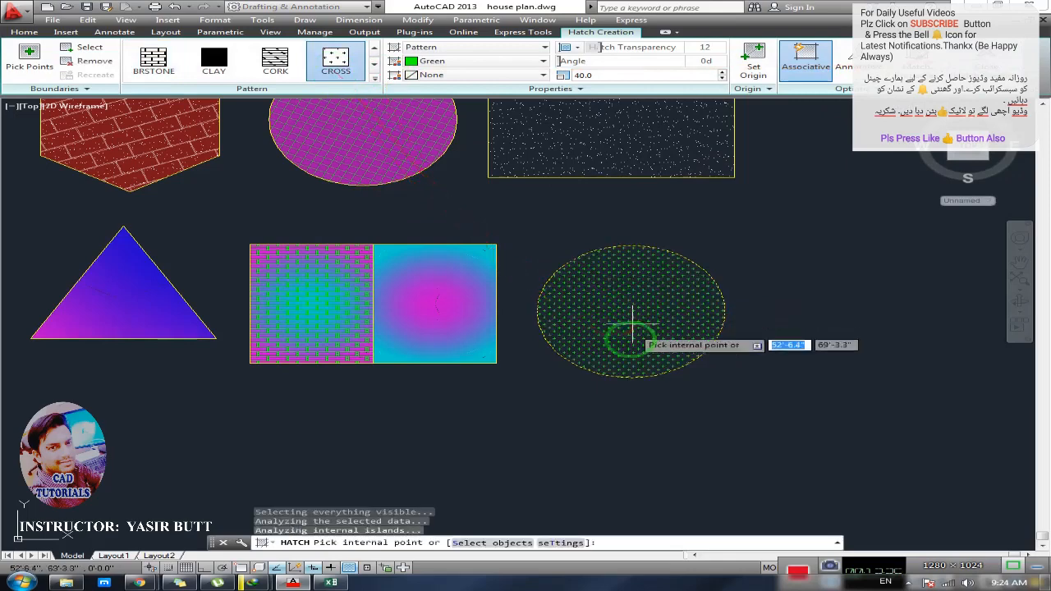
scroll(669, 313, up, 5)
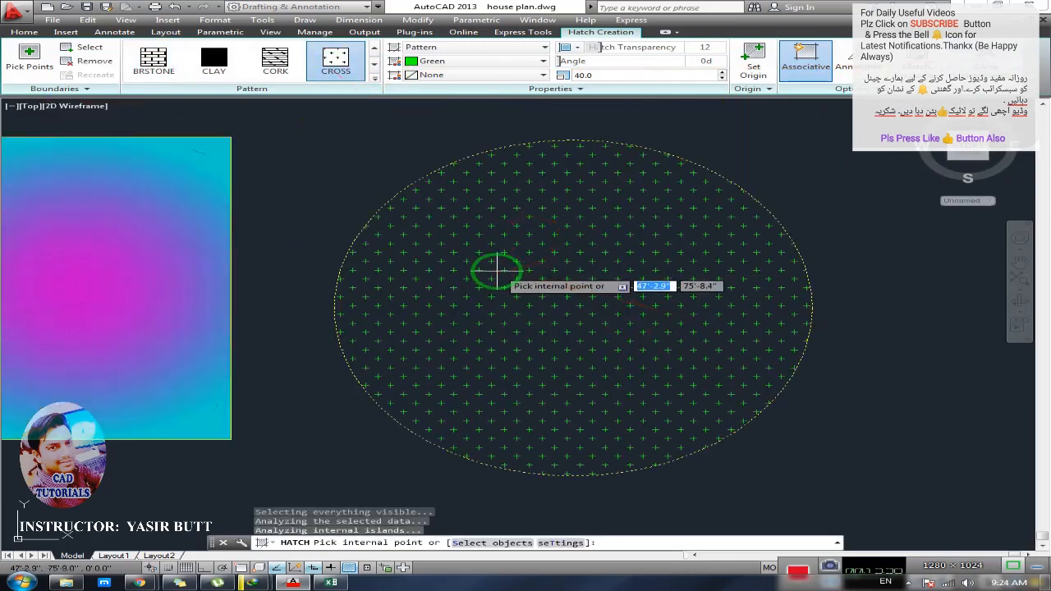
- Finish the green CROSS hatch in the ellipse and save the drawing
scroll(498, 258, down, 4)
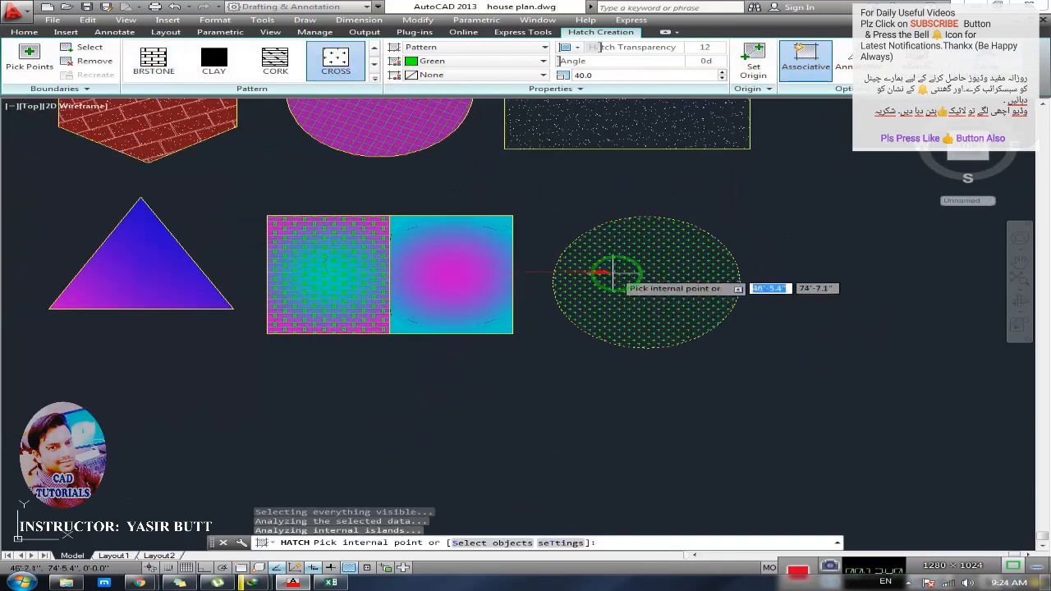
middle_drag(498, 256, 605, 259)
middle_drag(503, 261, 557, 375)
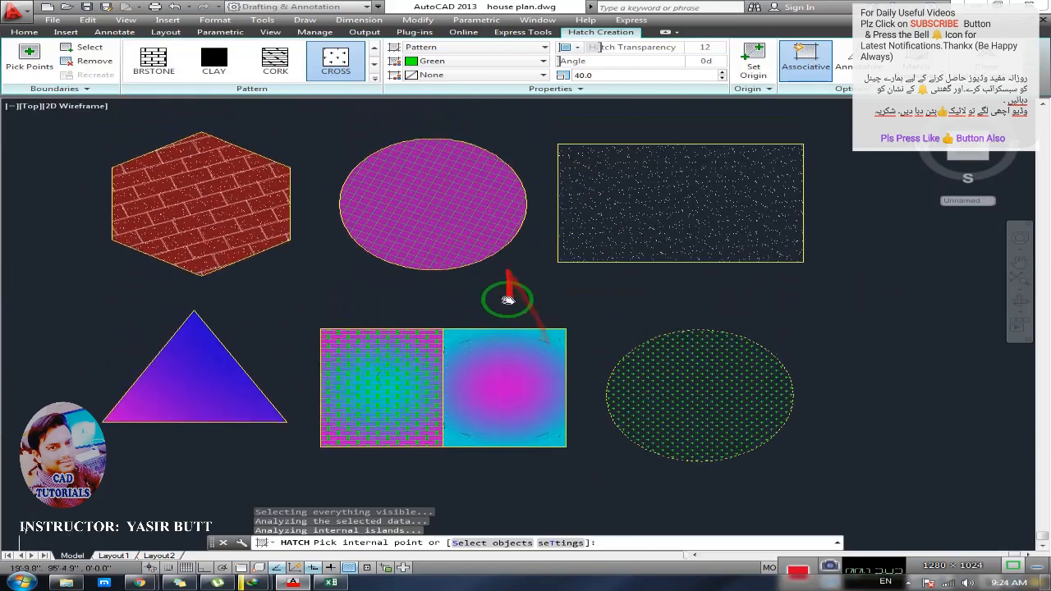
middle_drag(696, 369, 687, 345)
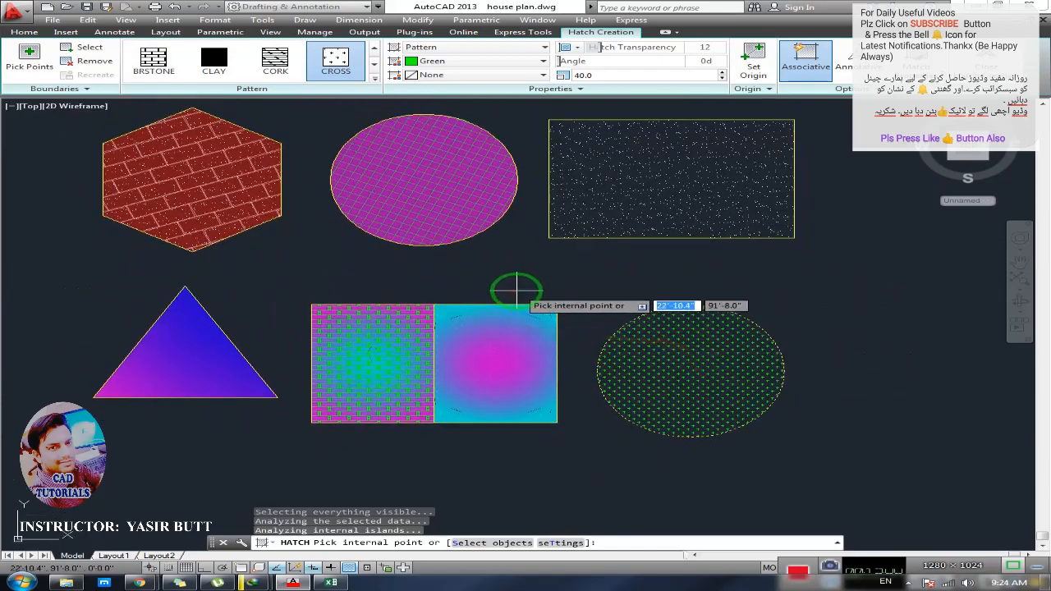
key(Escape)
key(ctrl+s)
key(Escape)
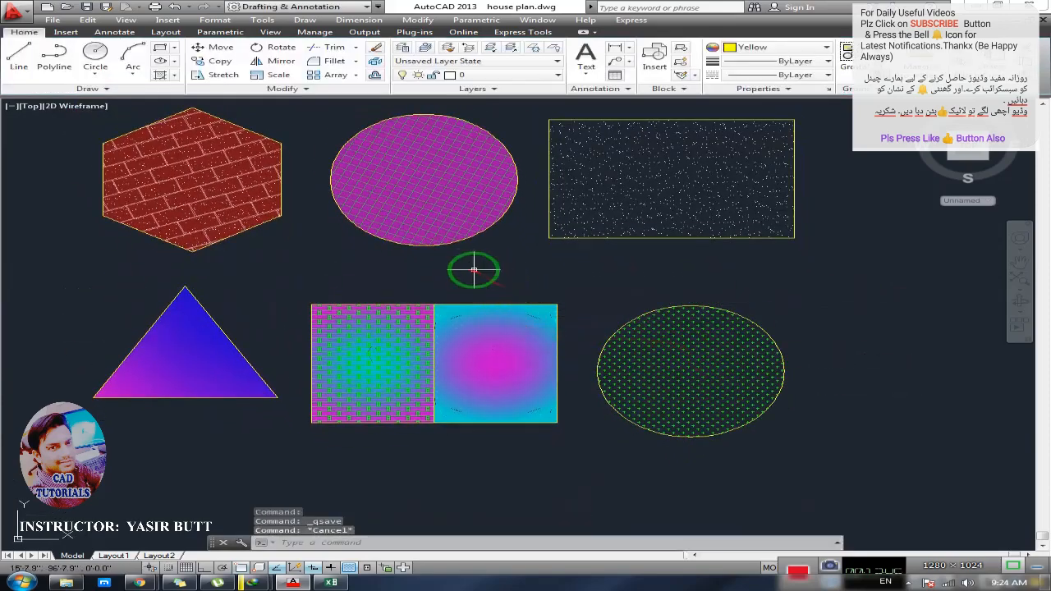
- Hatch the right half of the divided rectangle with the GRAVEL pattern over its gradient, and set the hatch color to Yellow
text(h)
key(Return)
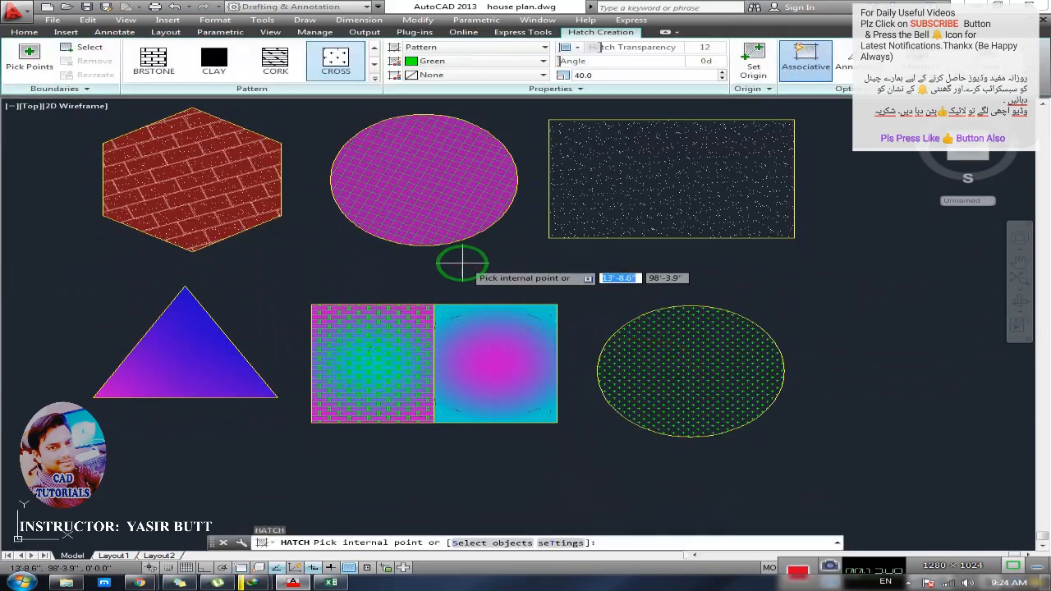
click(508, 51)
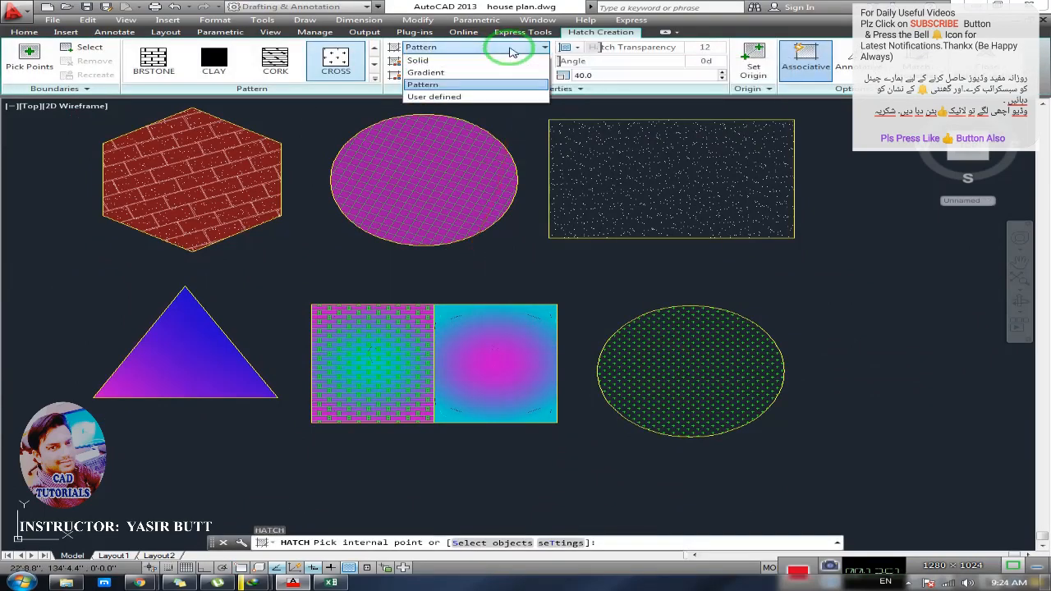
click(474, 73)
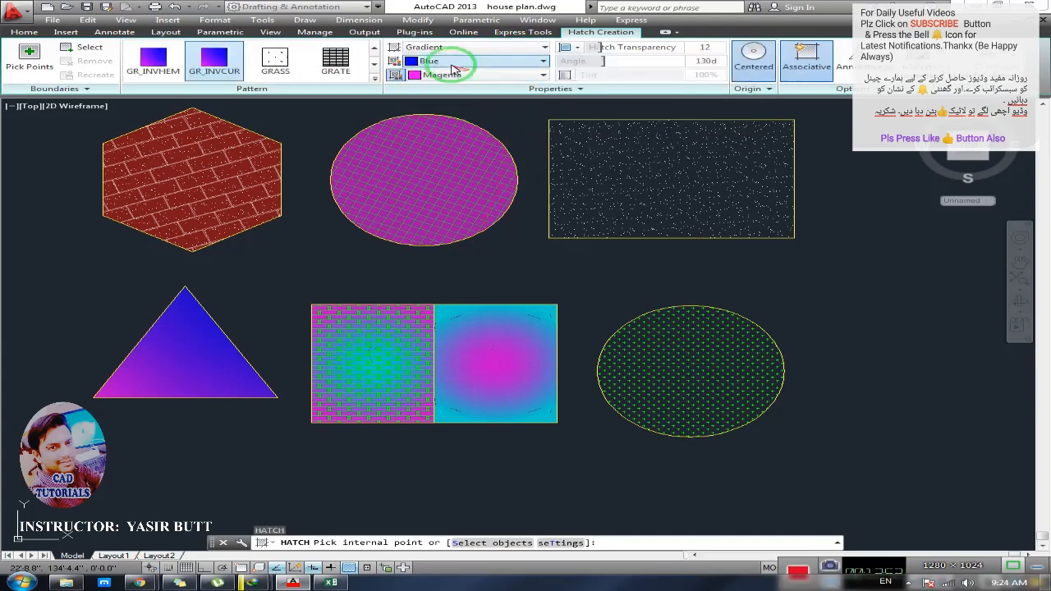
click(374, 80)
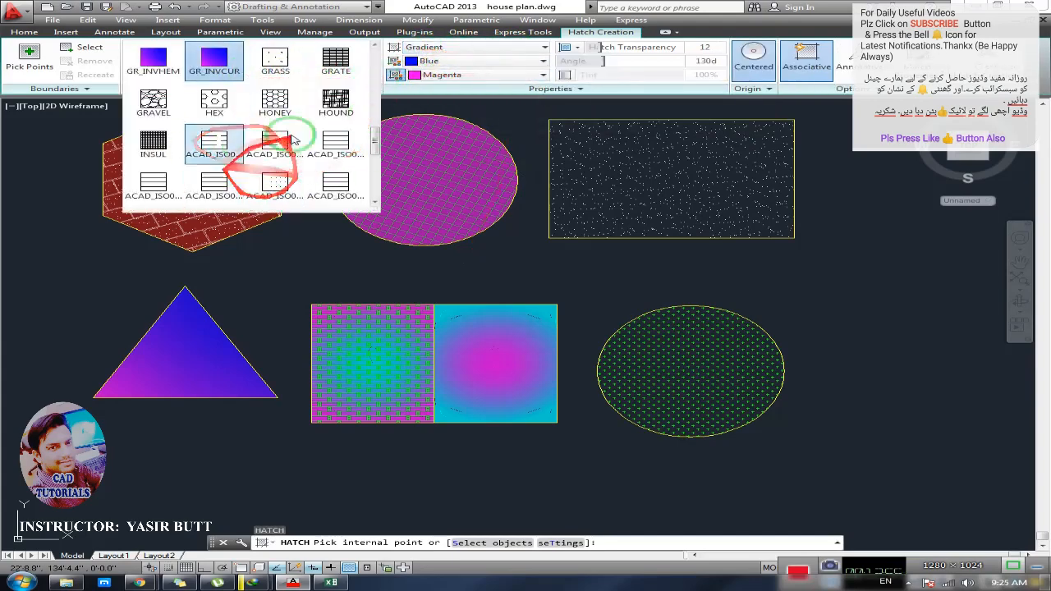
click(151, 103)
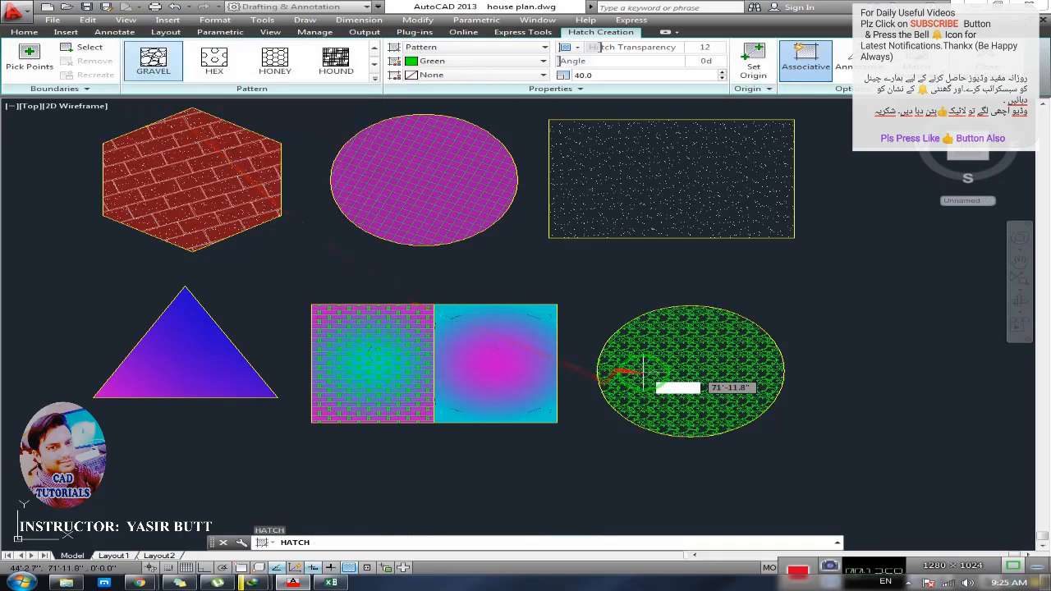
scroll(498, 380, up, 4)
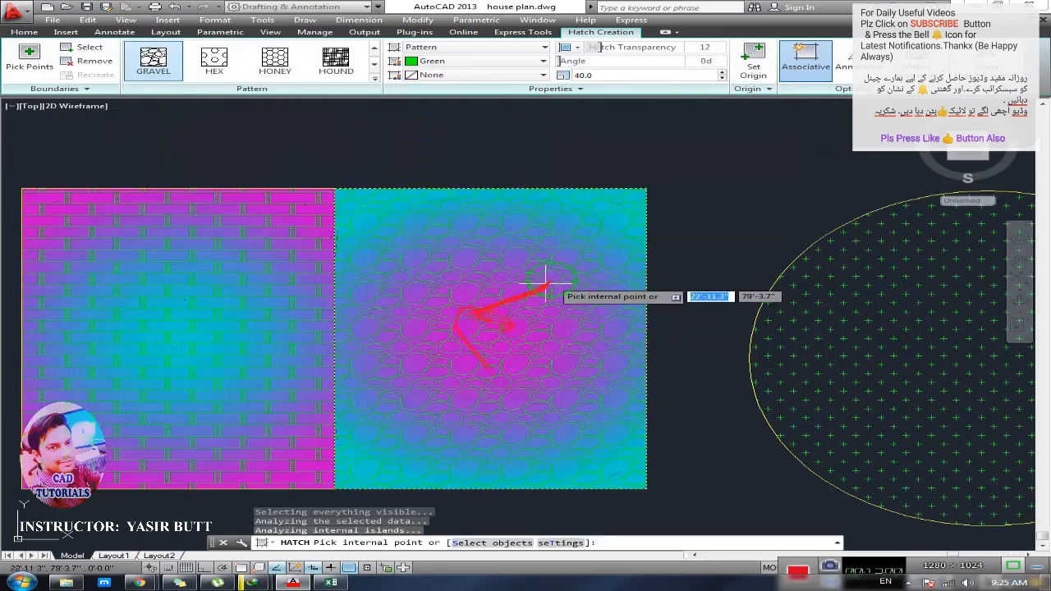
click(493, 64)
click(481, 132)
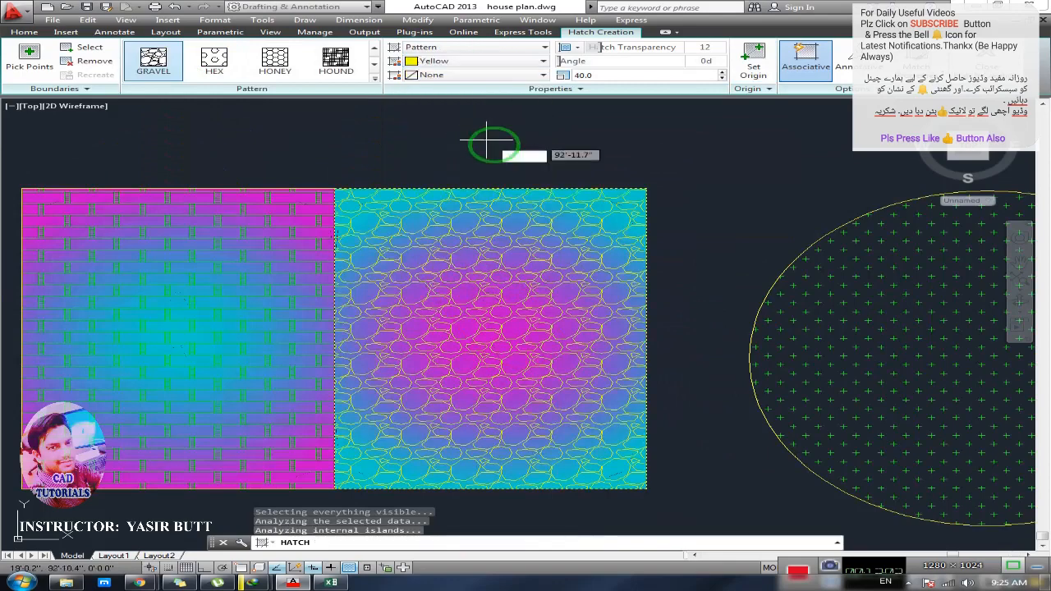
- Try Cyan and White as the GRAVEL hatch's background color, and set it back to None
click(470, 75)
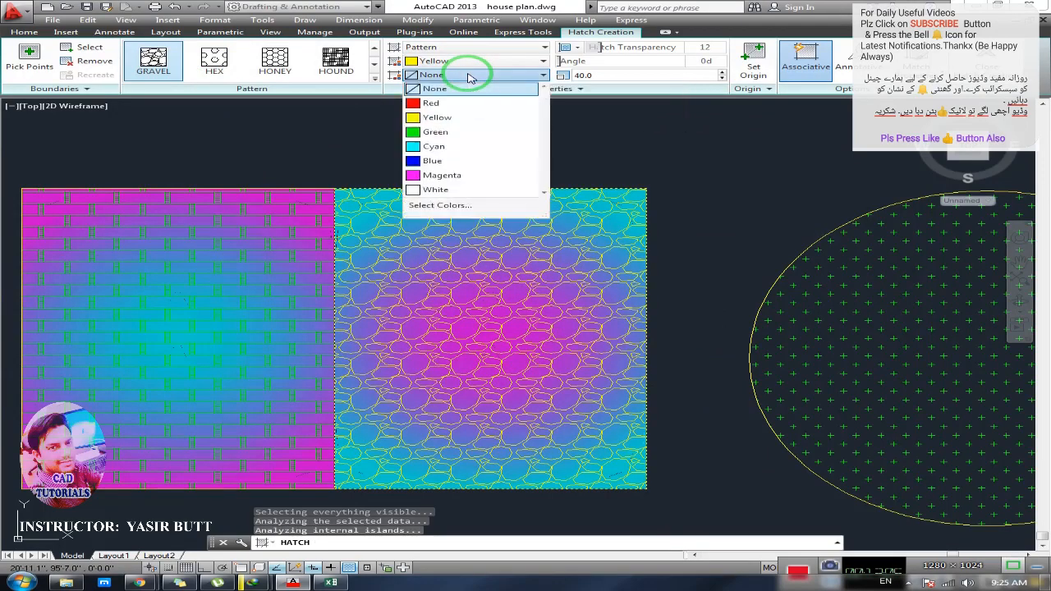
click(471, 75)
click(469, 76)
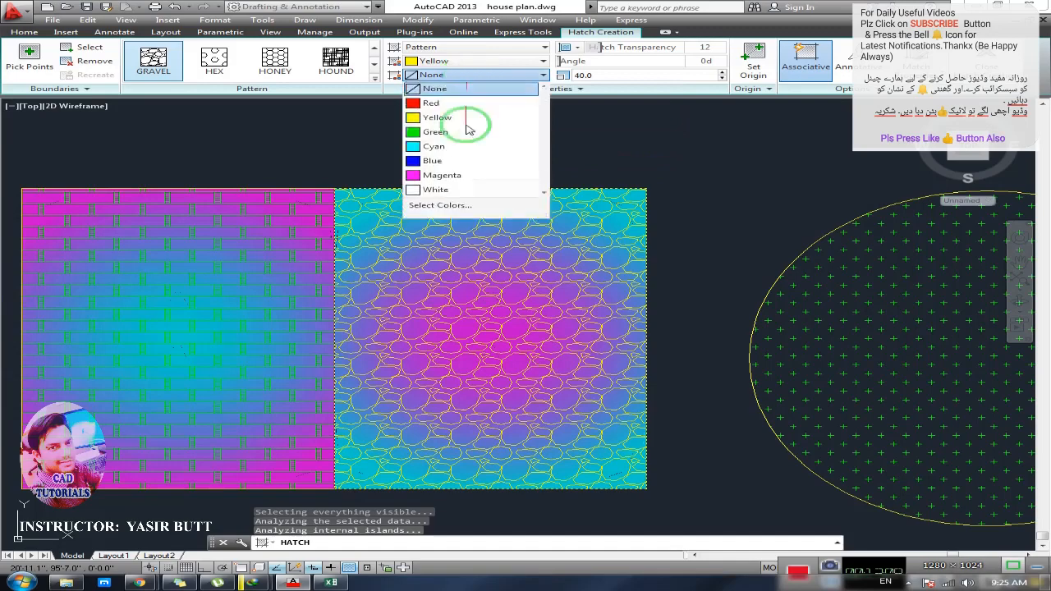
click(442, 148)
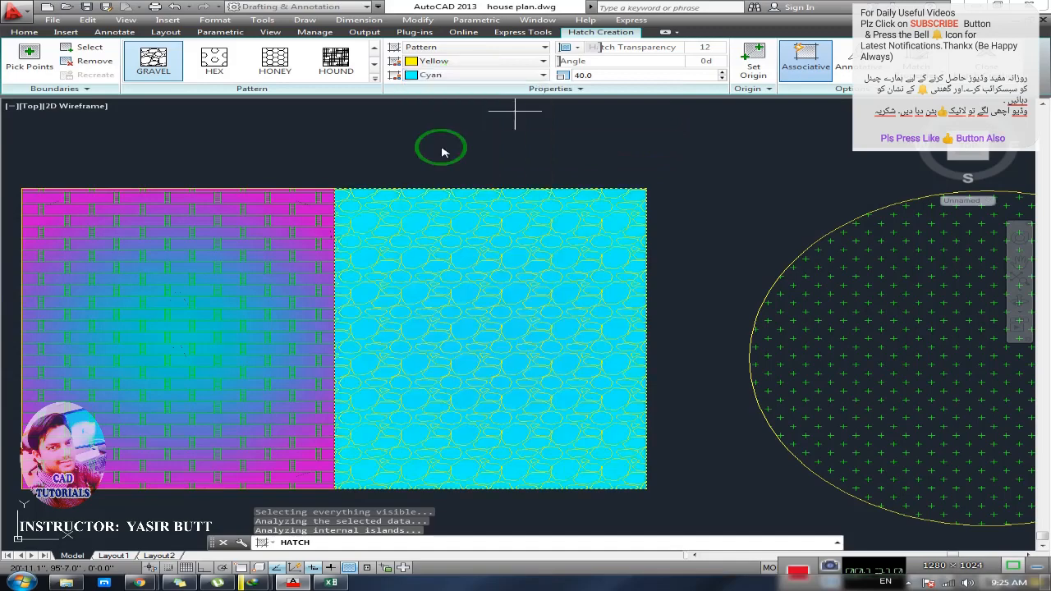
click(452, 75)
click(445, 190)
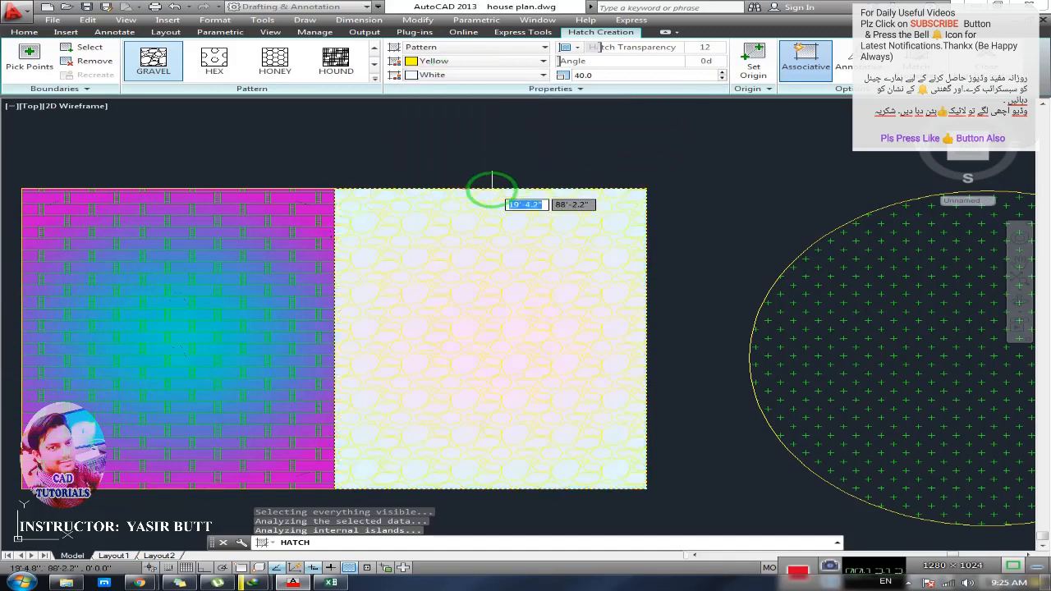
click(457, 75)
click(447, 91)
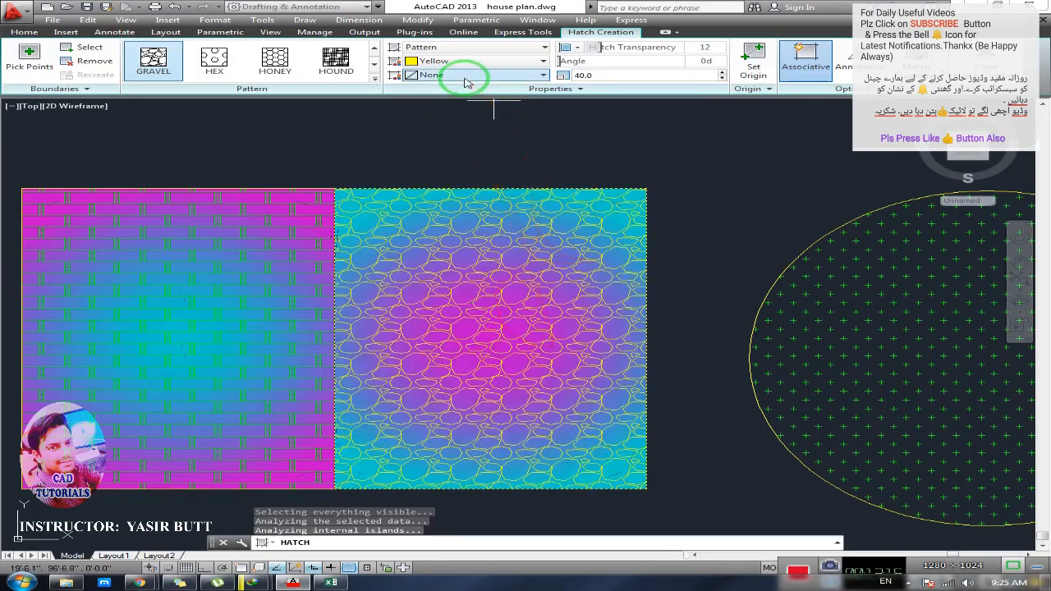
- Finish the GRAVEL hatch on the right half of the divided rectangle
key(Escape)
scroll(589, 303, down, 2)
mouse_move(531, 311)
middle_down()
mouse_move(550, 301)
mouse_move(604, 321)
middle_up()
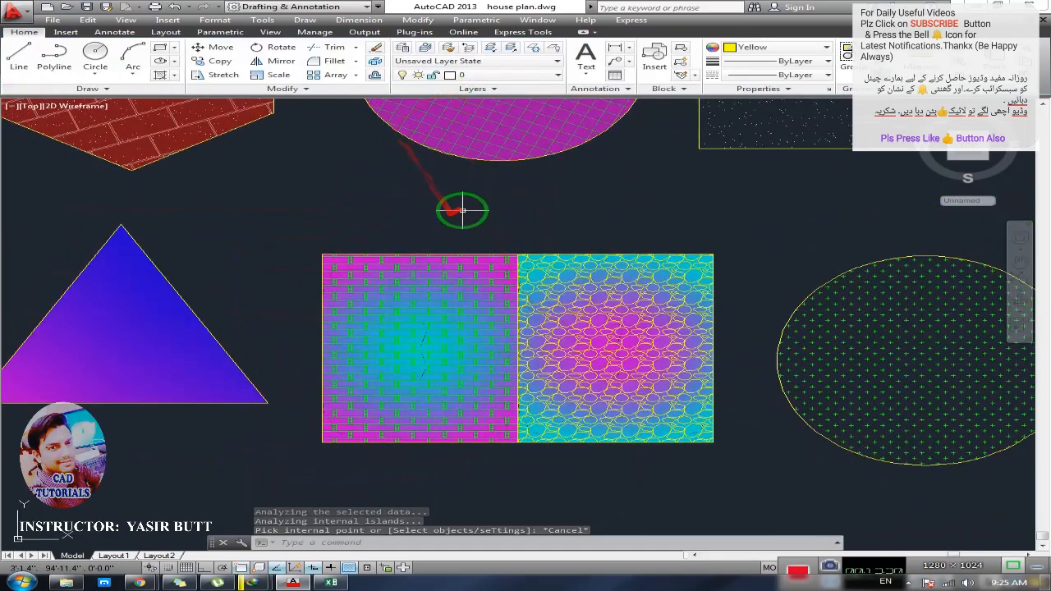
mouse_move(460, 227)
middle_down()
mouse_move(436, 258)
mouse_move(416, 243)
mouse_move(384, 253)
middle_up()
text(hatch)
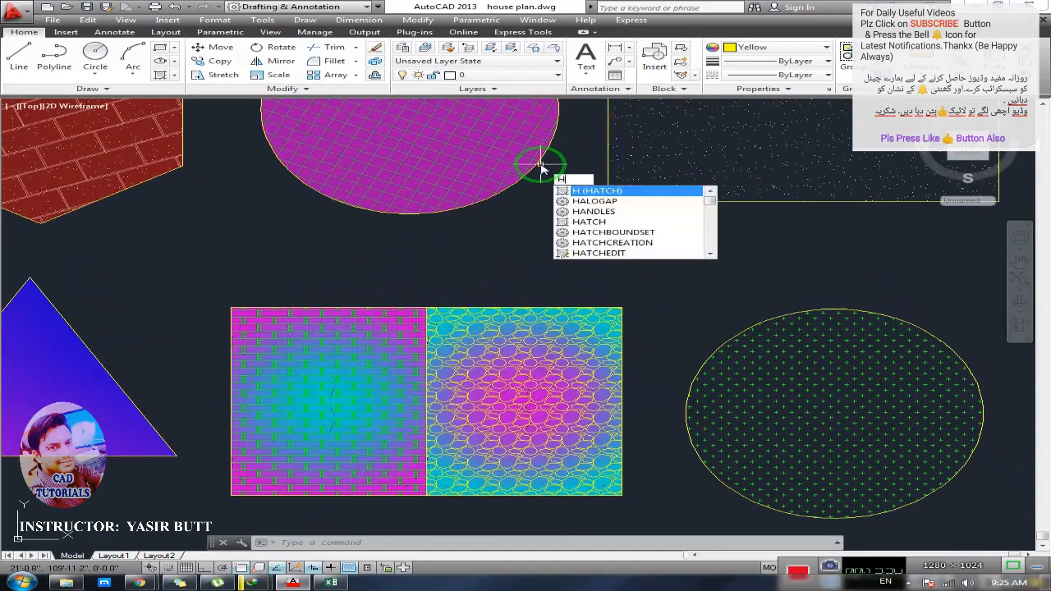
key(Return)
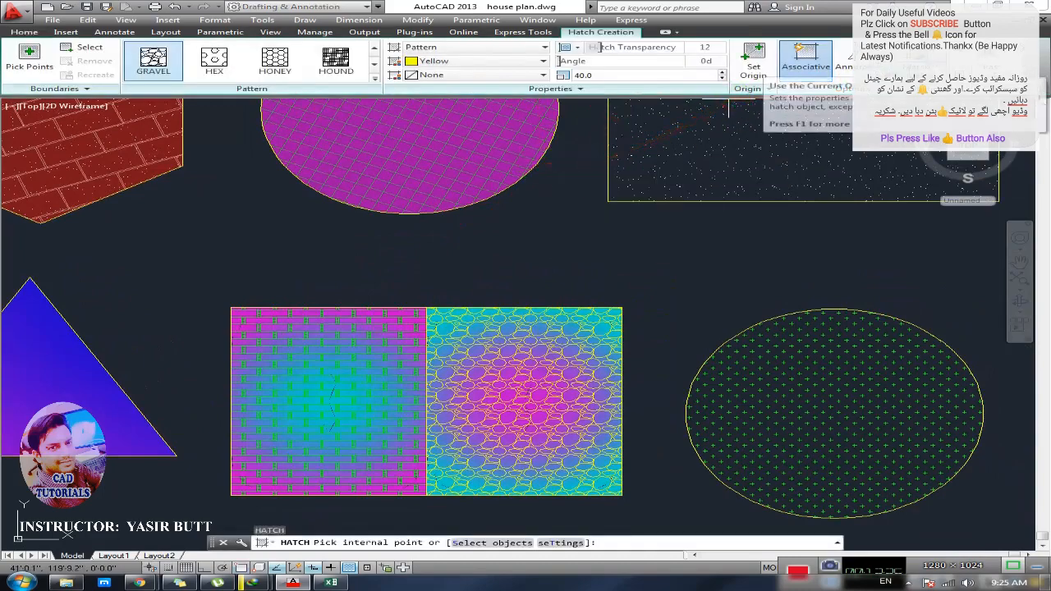
scroll(444, 270, down, 2)
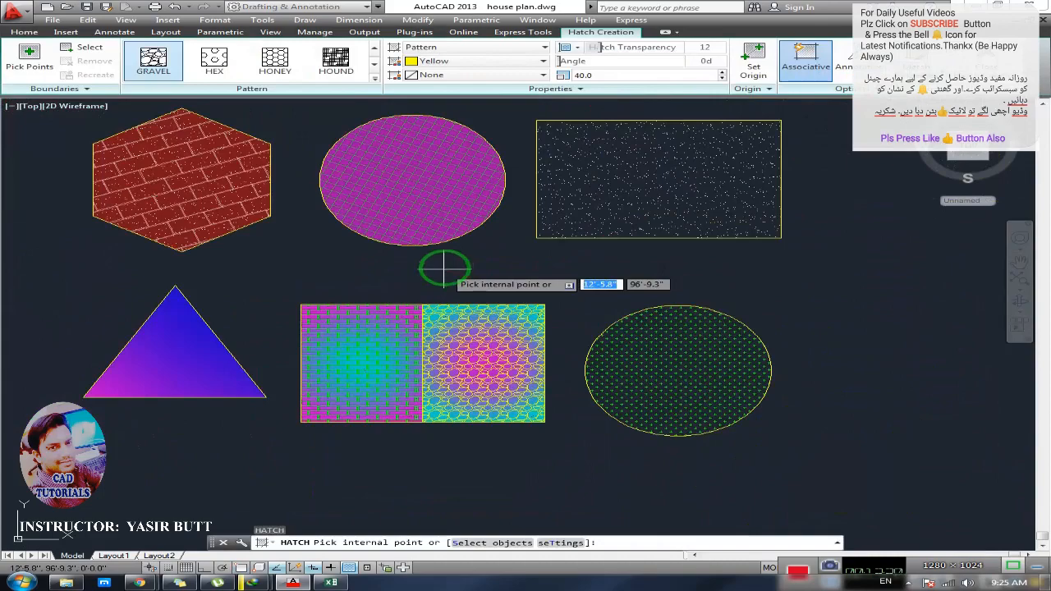
- Switch to the Commands CAD workbook in Excel to check the Match Property alias, and return to AutoCAD
click(330, 582)
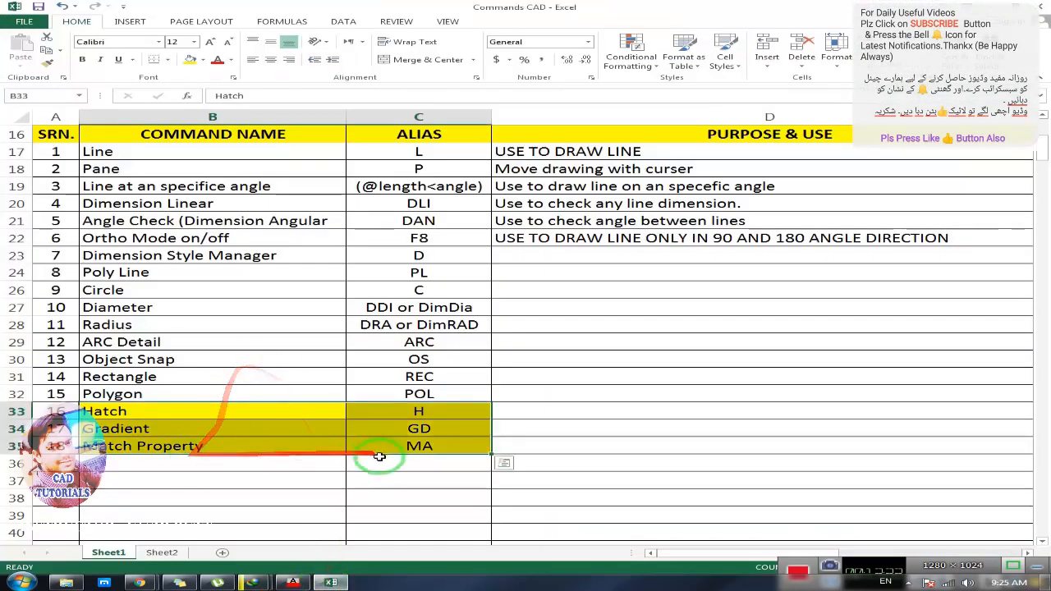
click(407, 448)
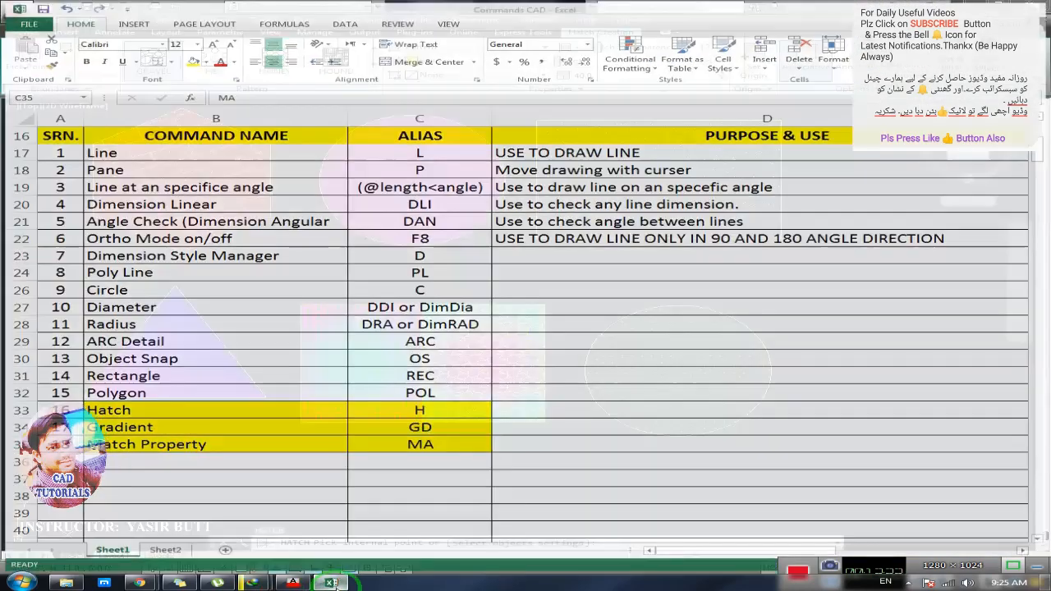
click(293, 582)
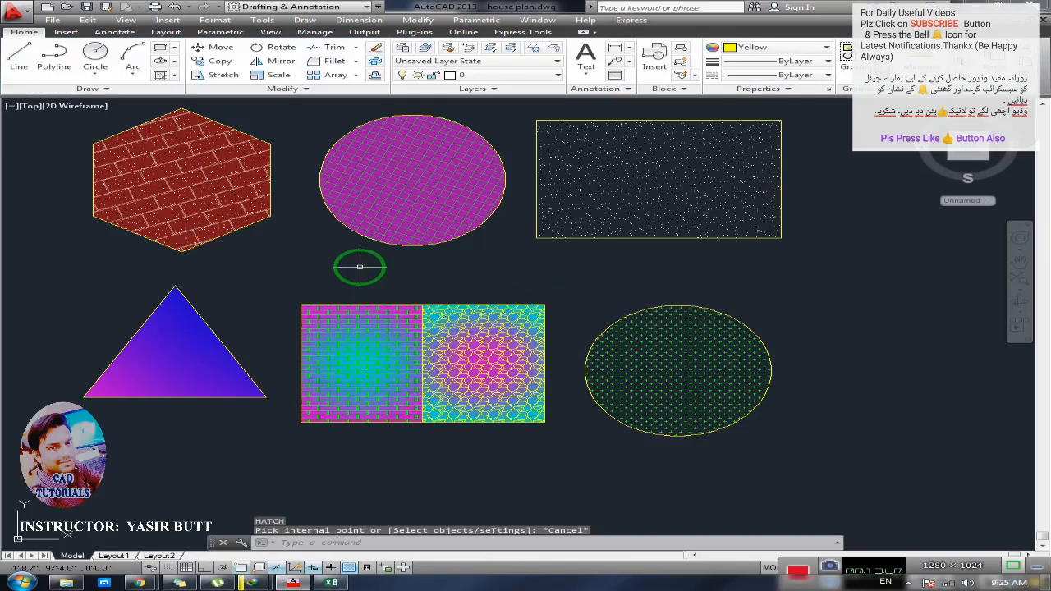
key(Return)
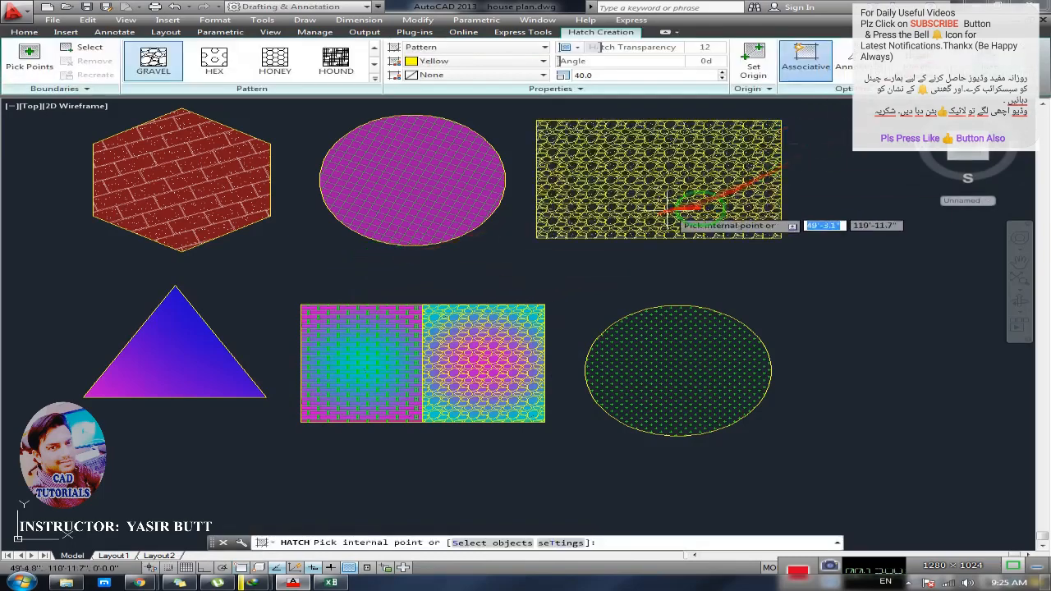
key(Return)
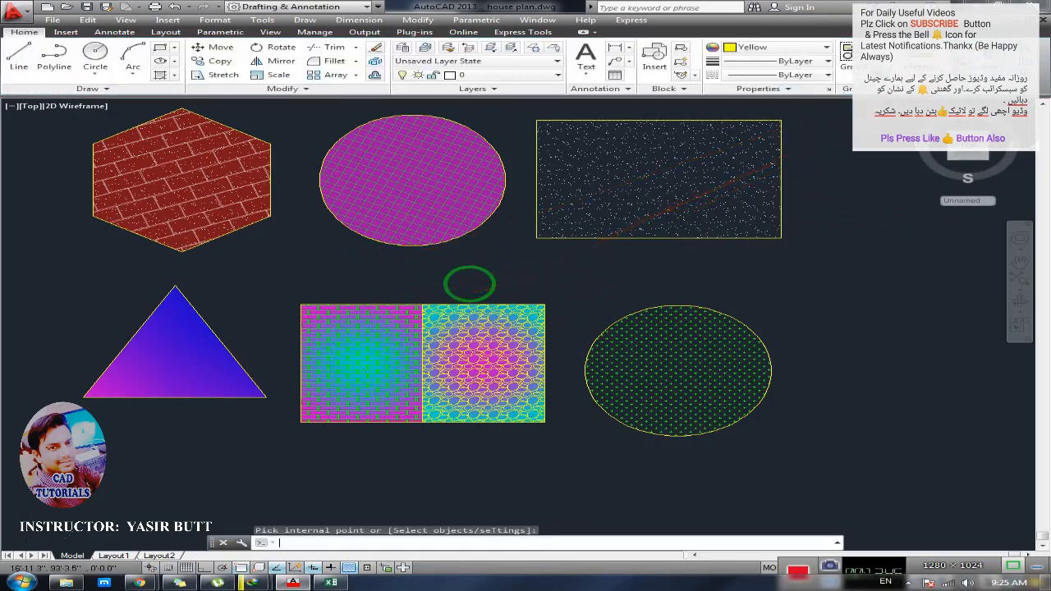
key(Escape)
- Use Match Properties to copy the hexagon's white-on-red brick hatch onto the triangle's gradient fill
middle_drag(427, 311, 436, 321)
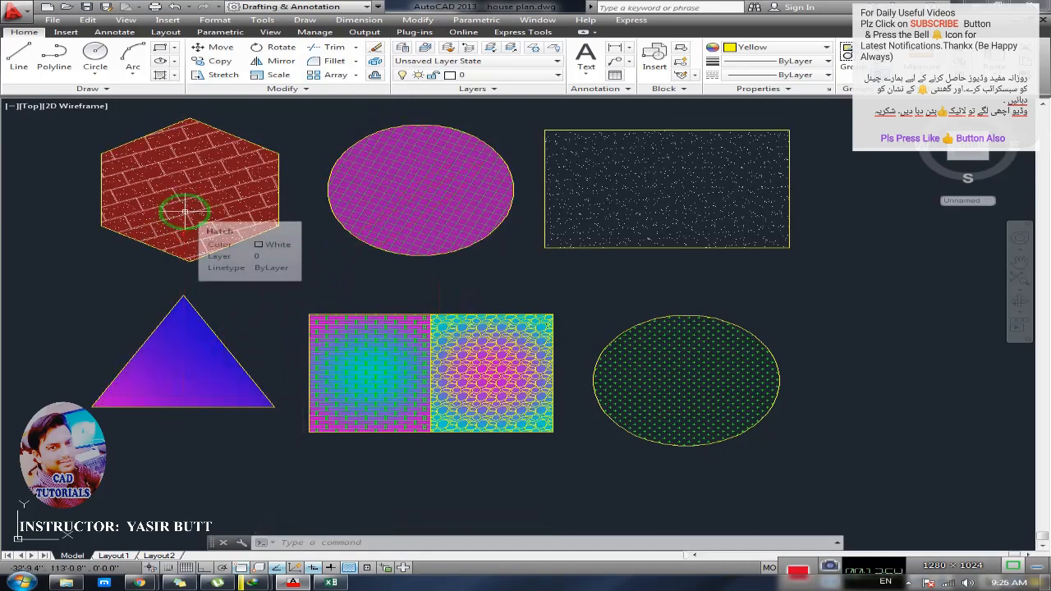
mouse_move(190, 207)
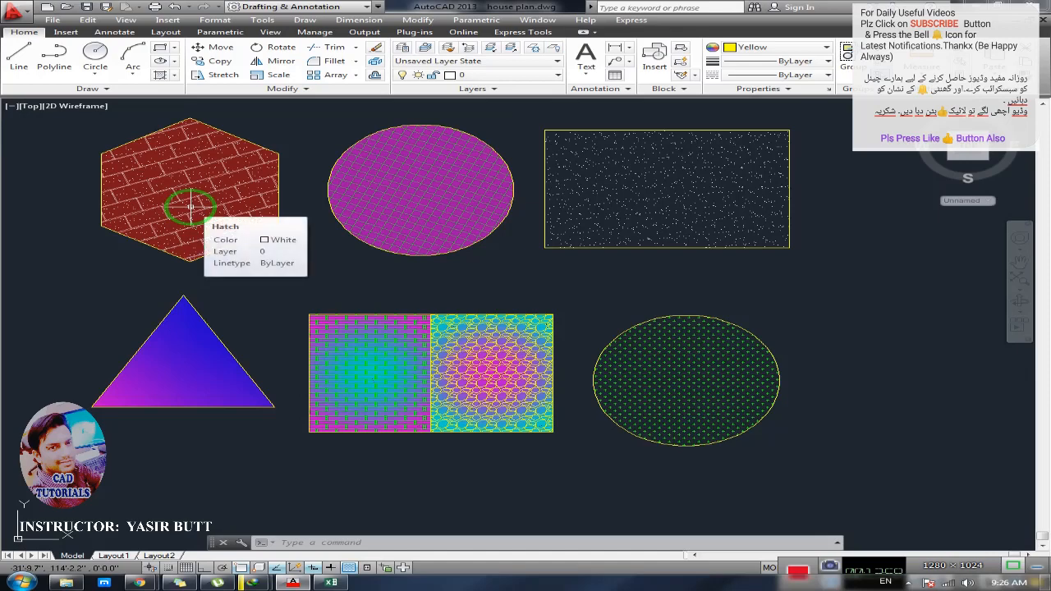
text(MA)
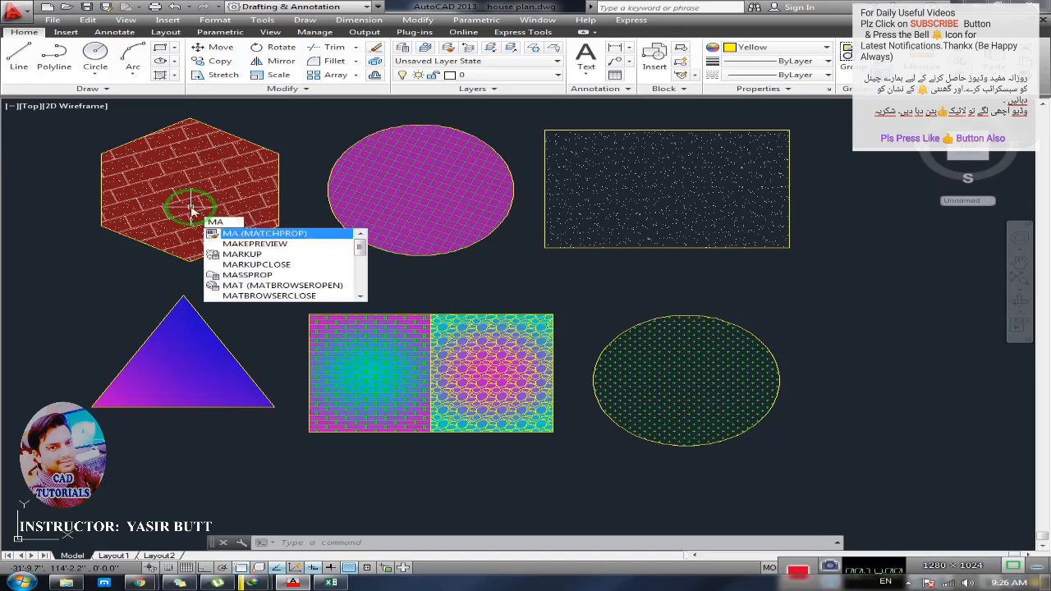
key(Return)
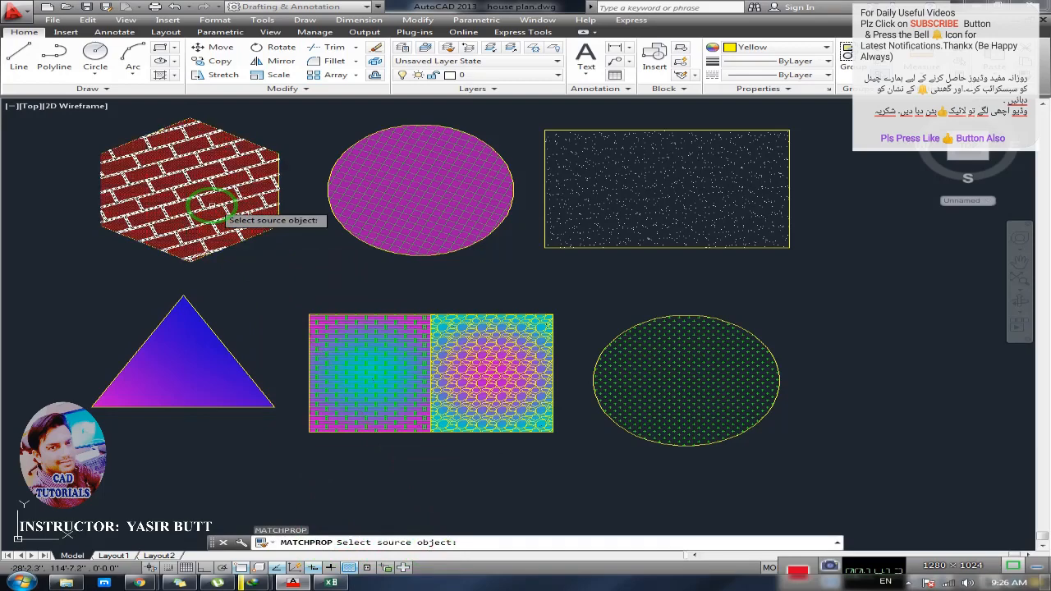
click(211, 204)
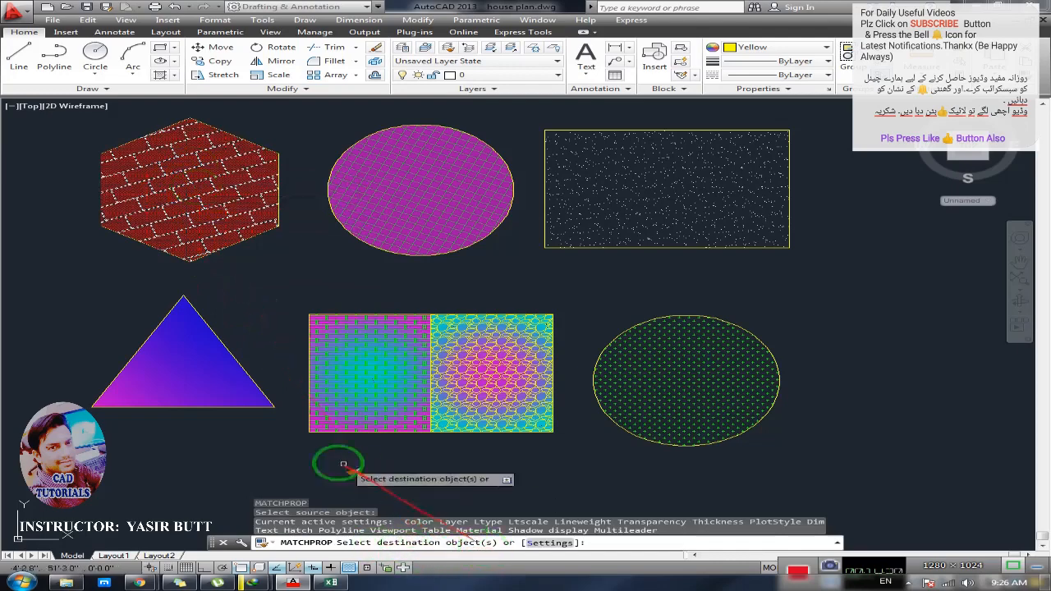
click(190, 365)
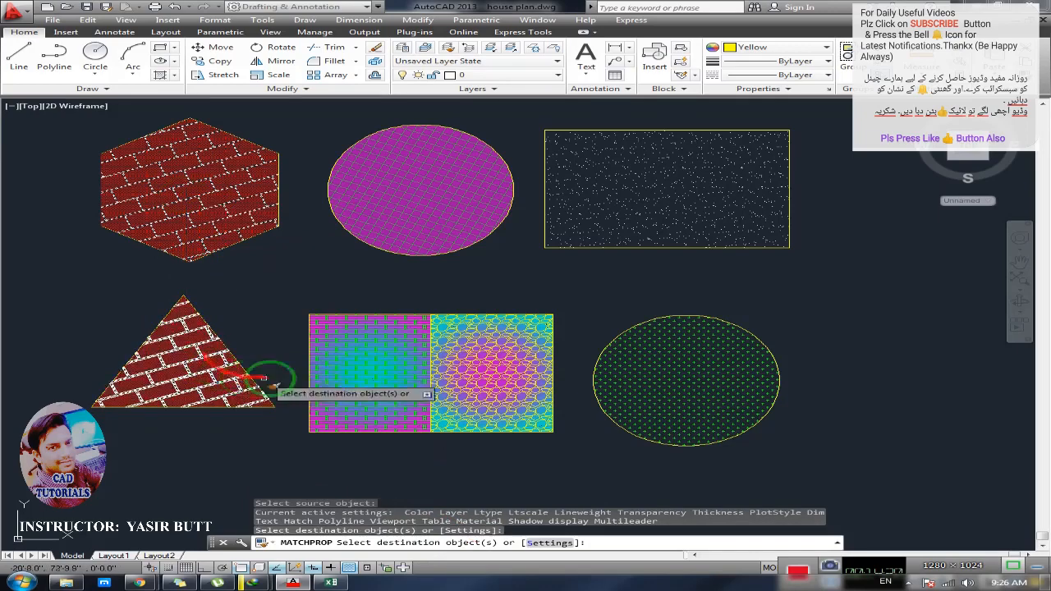
key(Escape)
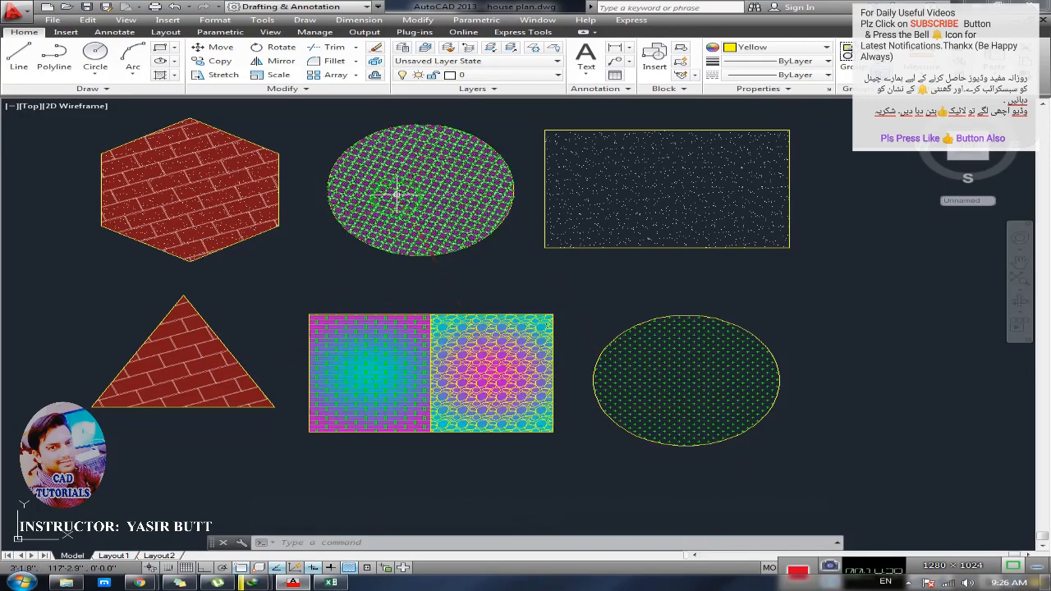
- Use Match Properties to copy the yellow GRAVEL hatch from the rectangle's right half onto the upper ellipse's hatch
text(m)
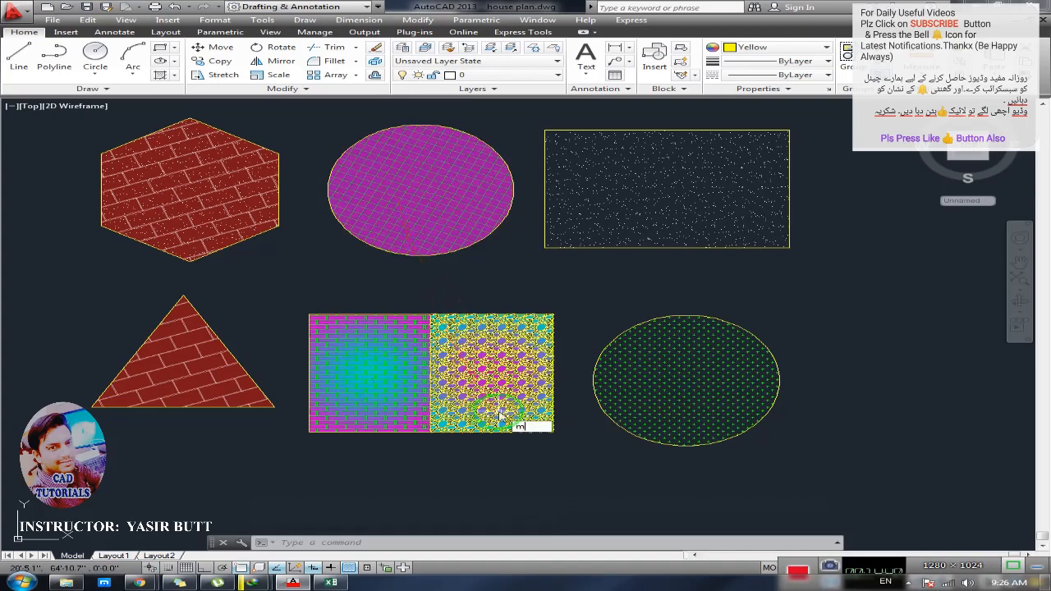
text(a)
key(Return)
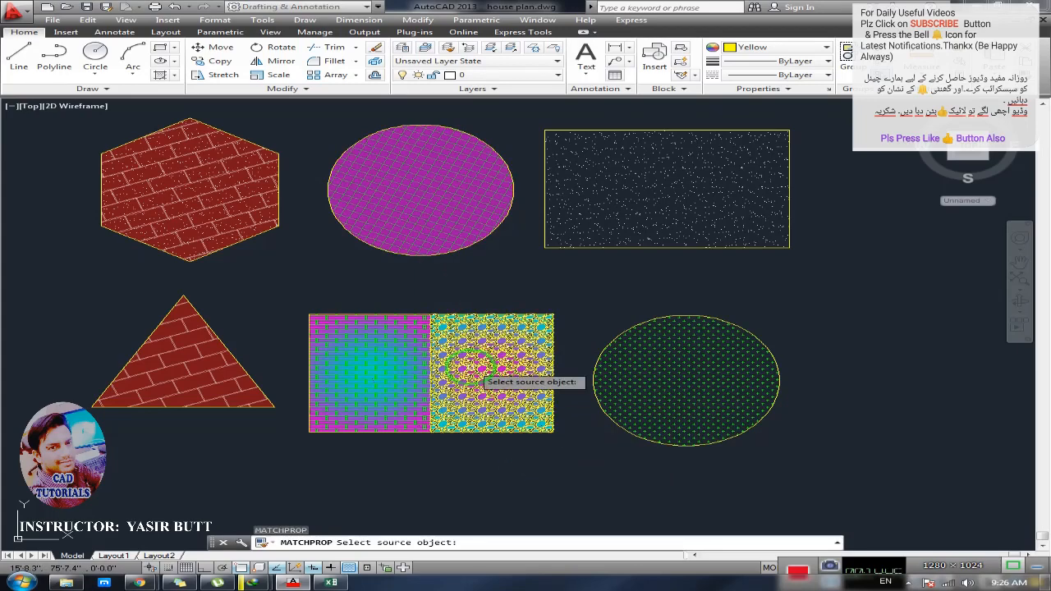
click(478, 374)
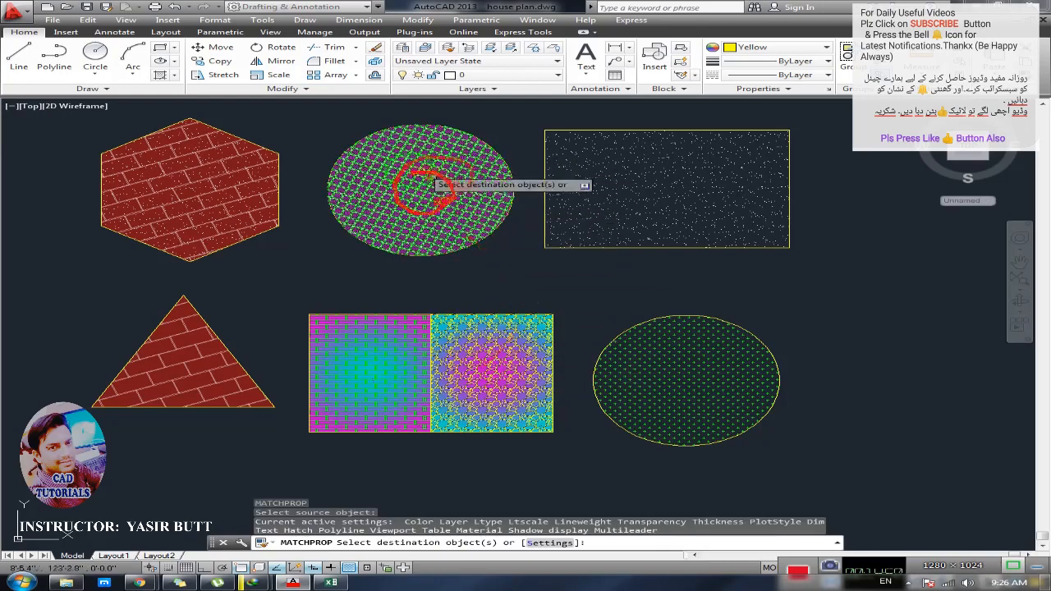
click(427, 198)
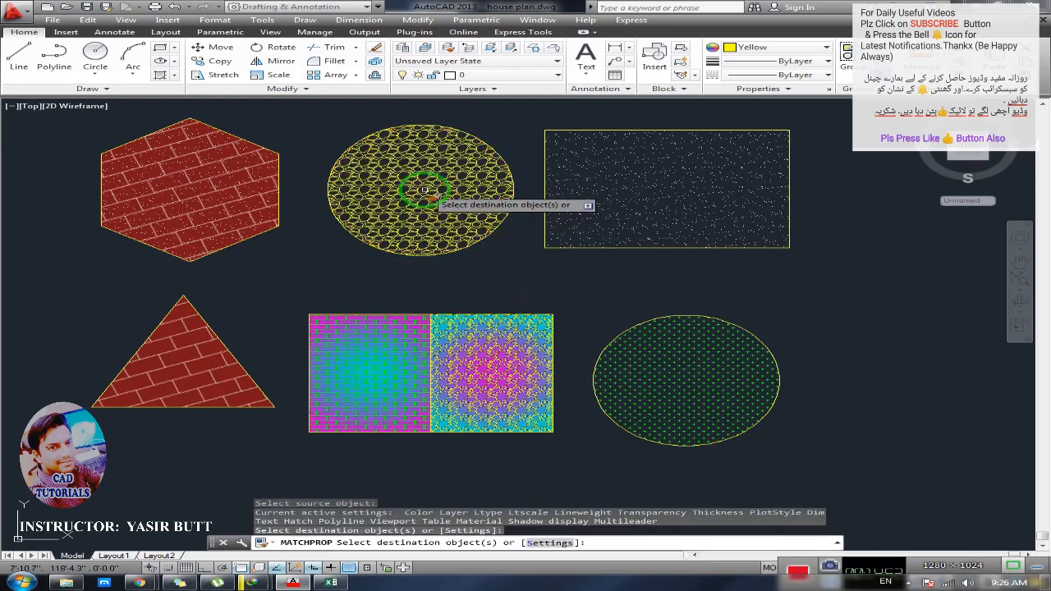
click(481, 304)
key(Escape)
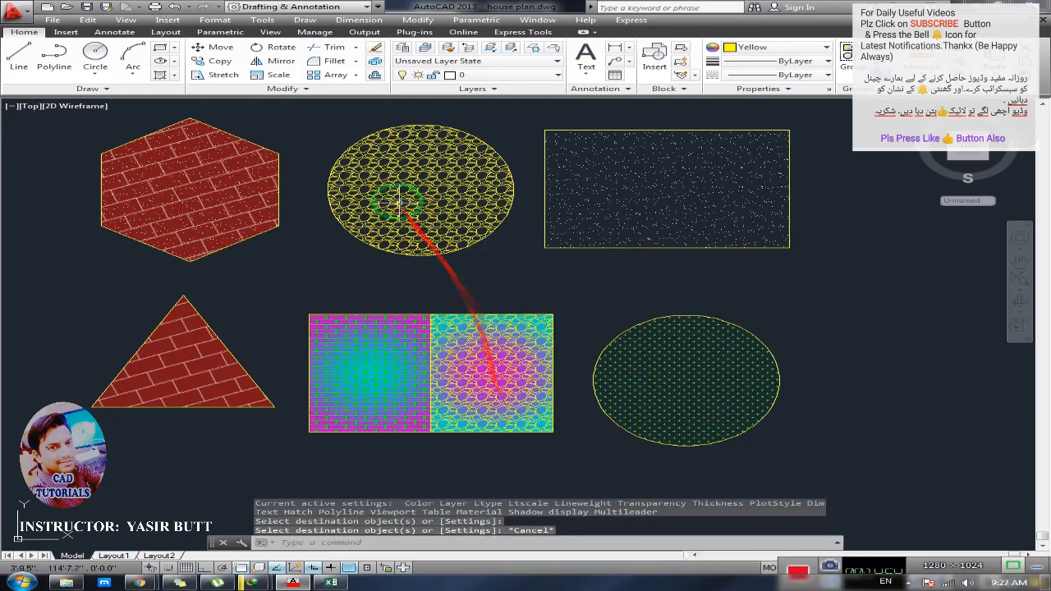
scroll(395, 210, up, 2)
scroll(457, 218, down, 2)
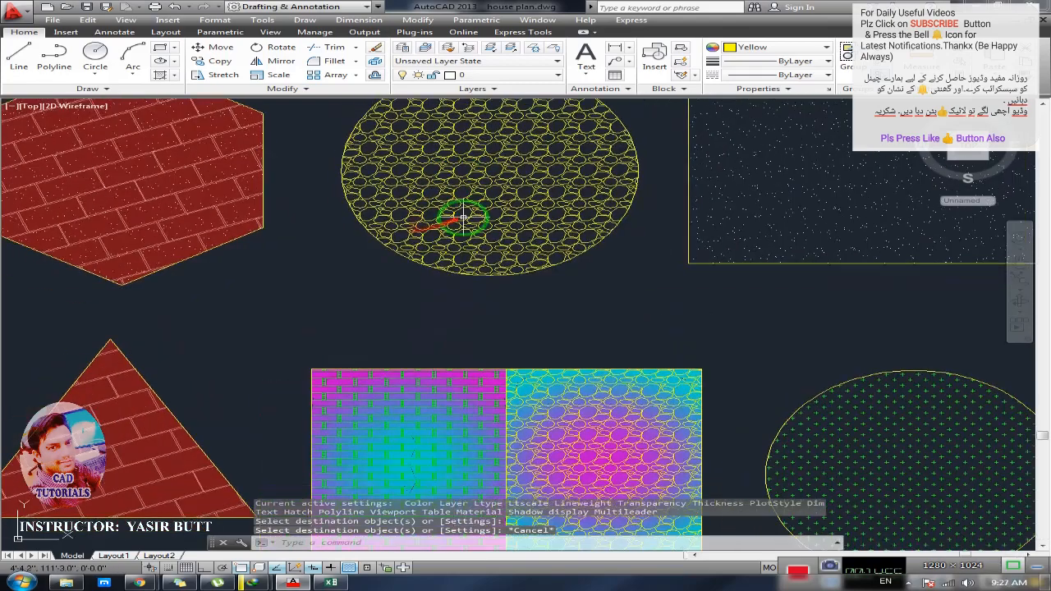
mouse_move(463, 219)
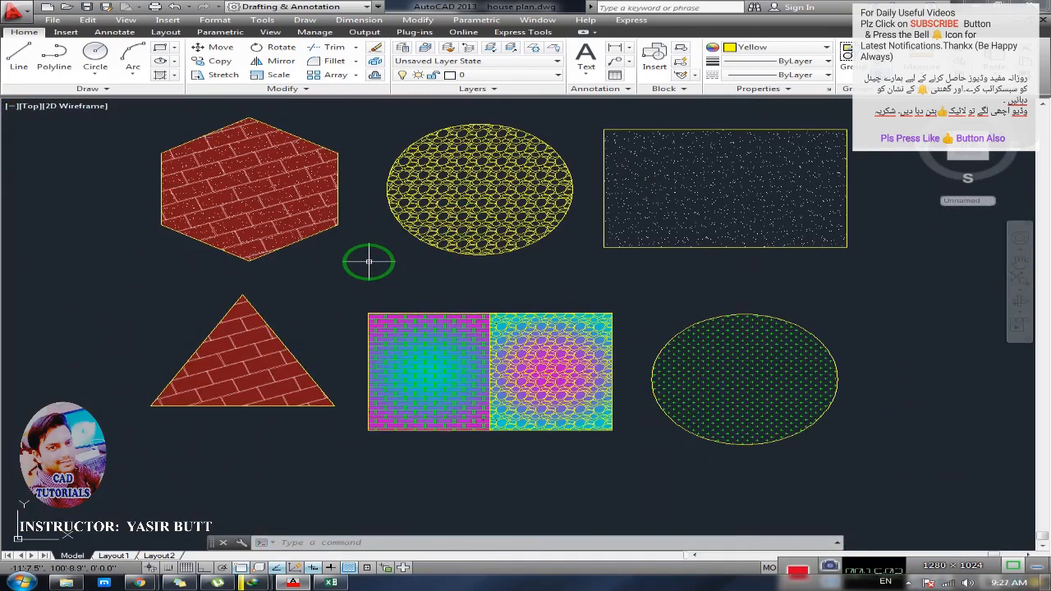
- Use Match Properties to copy the green brick hatch from the rectangle's left half onto the triangle's hatch
text(a)
key(Return)
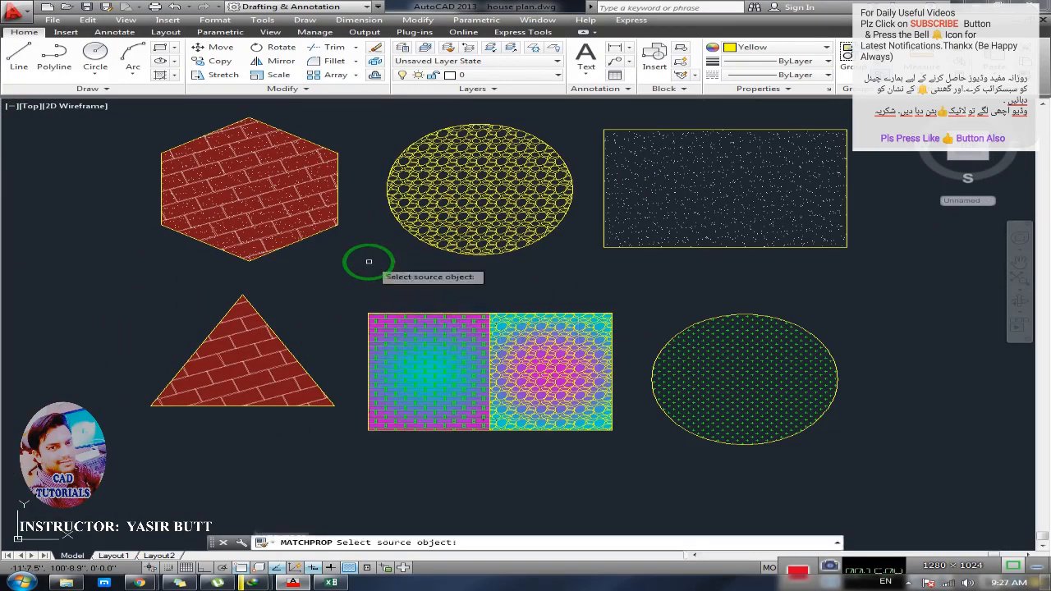
click(413, 348)
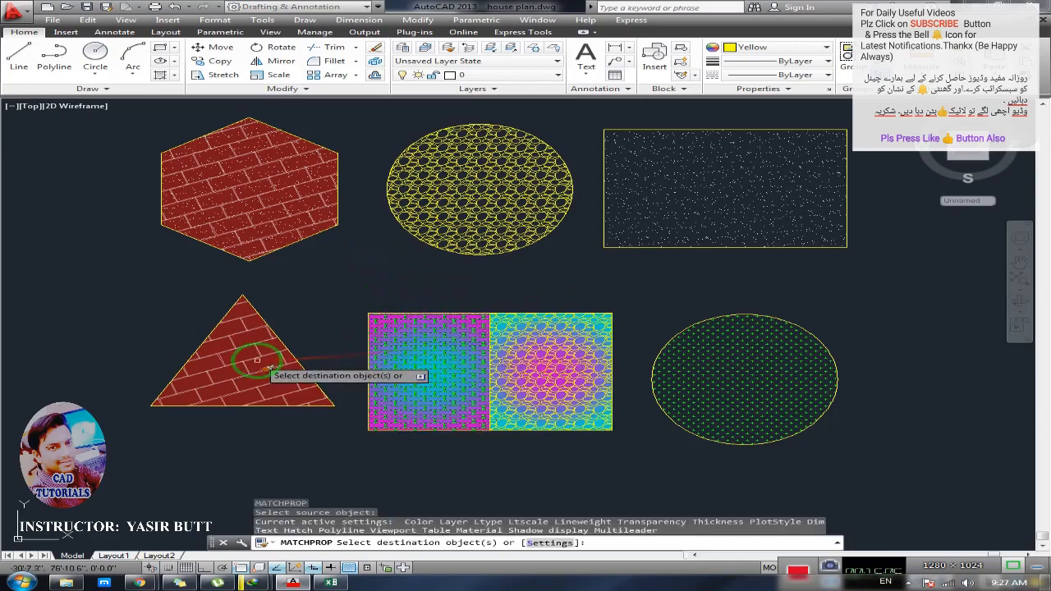
key(Escape)
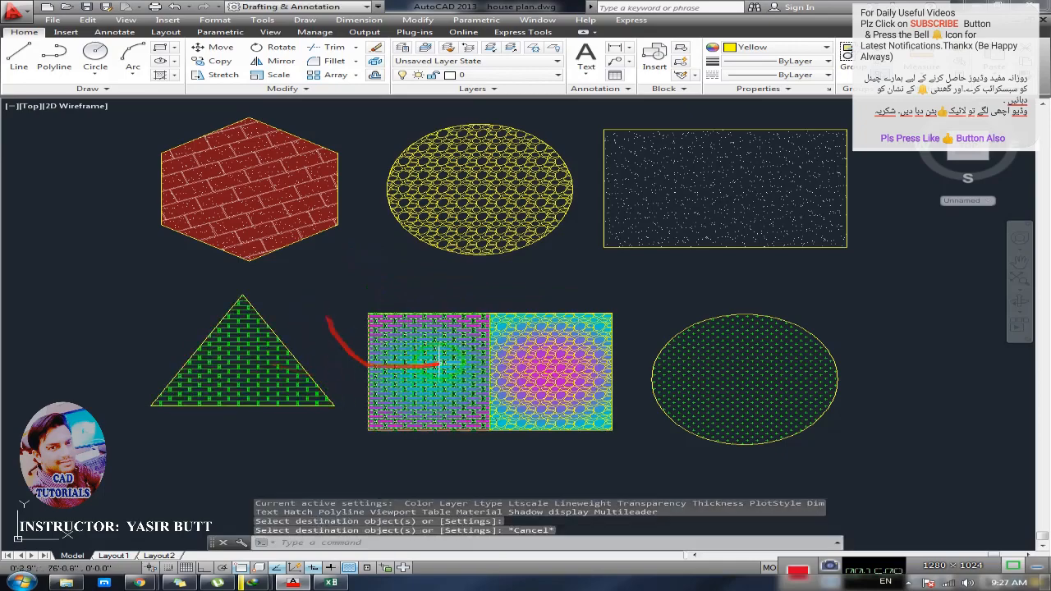
scroll(435, 361, up, 2)
middle_drag(159, 336, 235, 324)
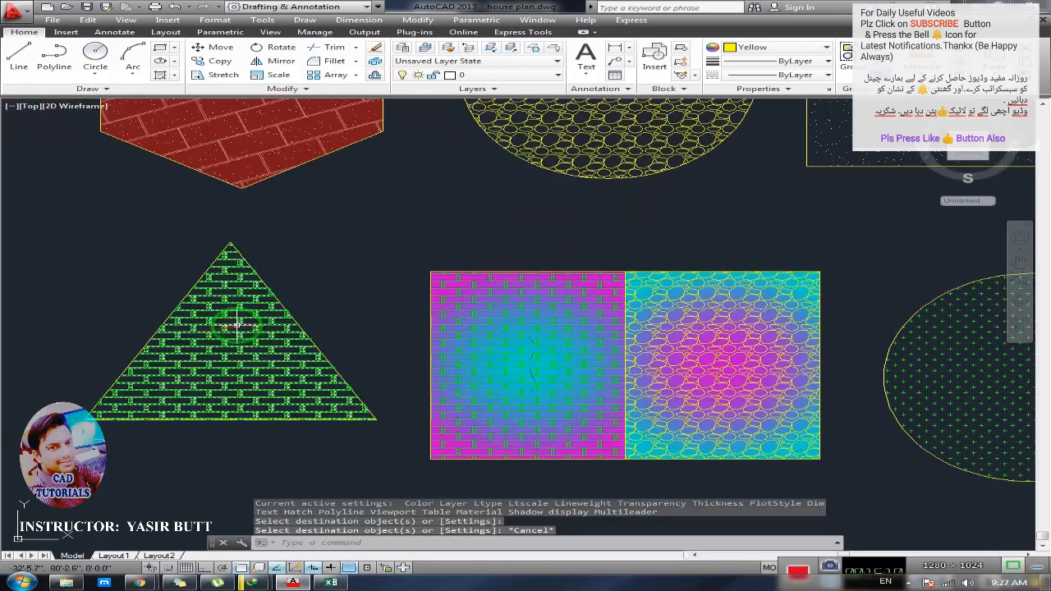
scroll(263, 324, up, 2)
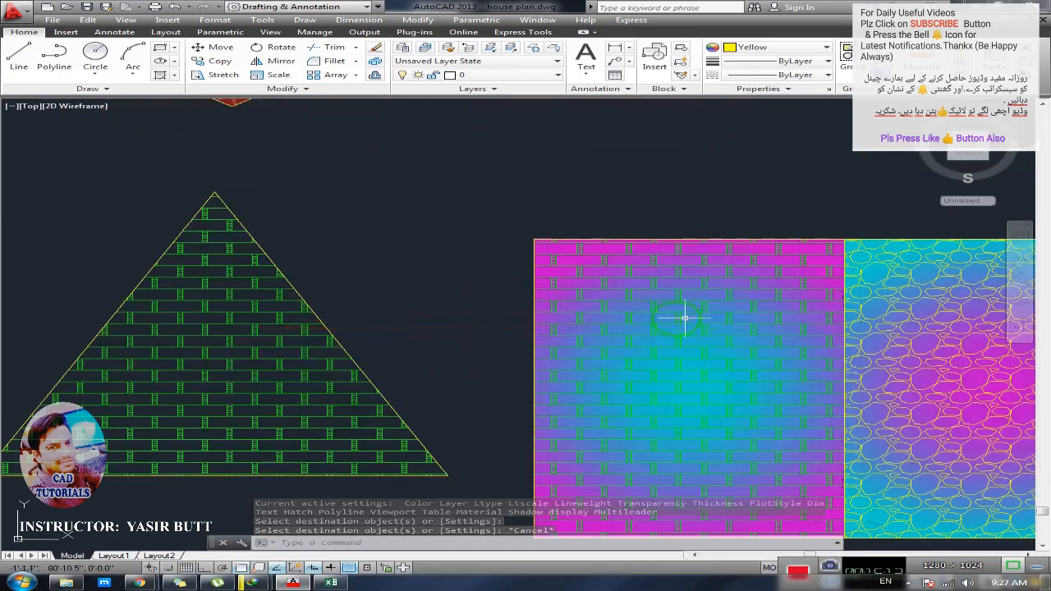
middle_drag(392, 320, 372, 307)
scroll(387, 331, down, 5)
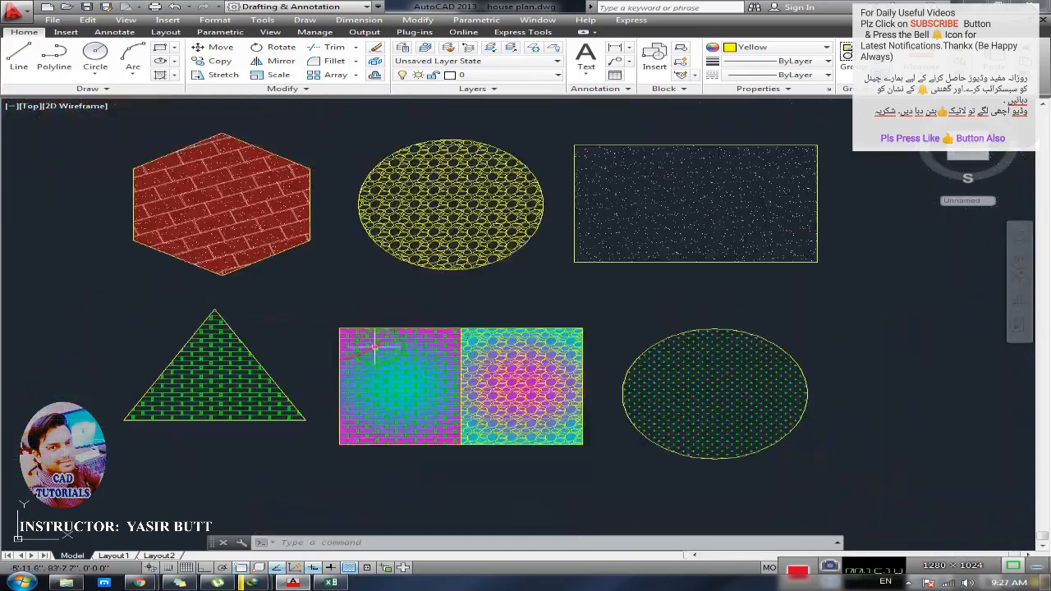
middle_drag(429, 336, 472, 332)
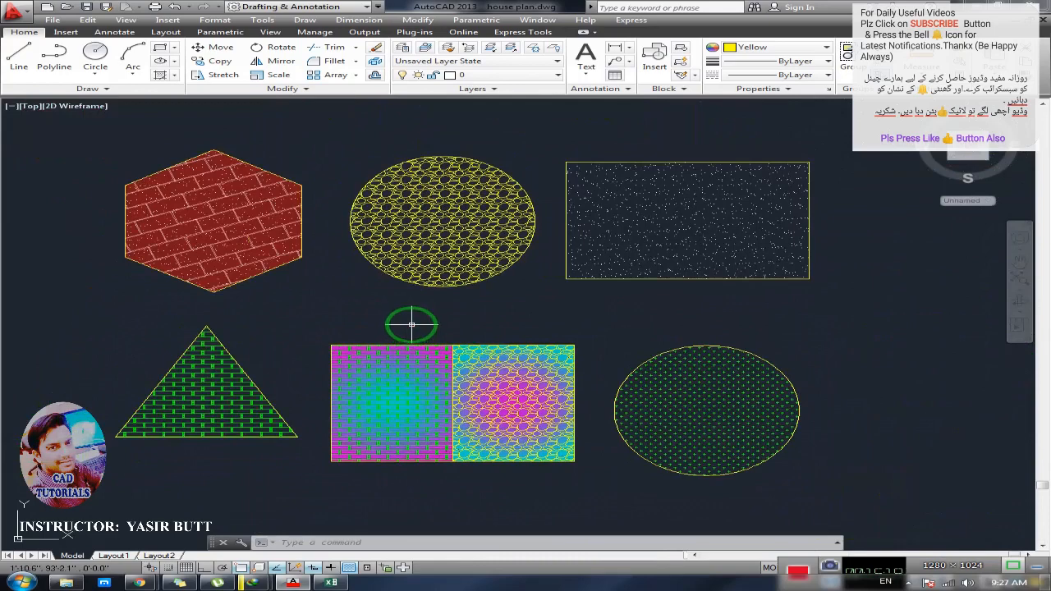
mouse_move(356, 258)
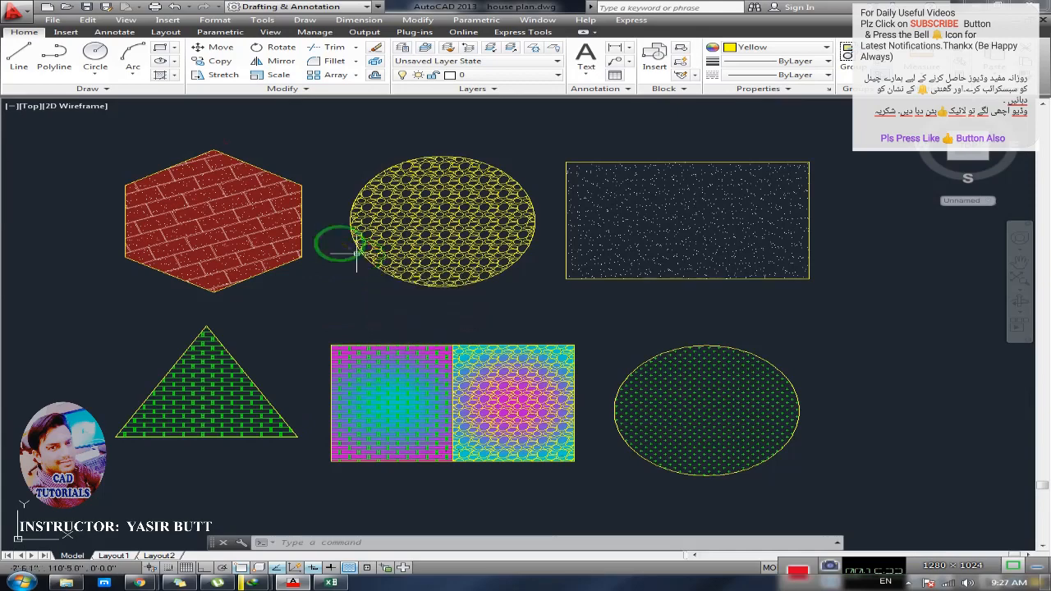
click(174, 75)
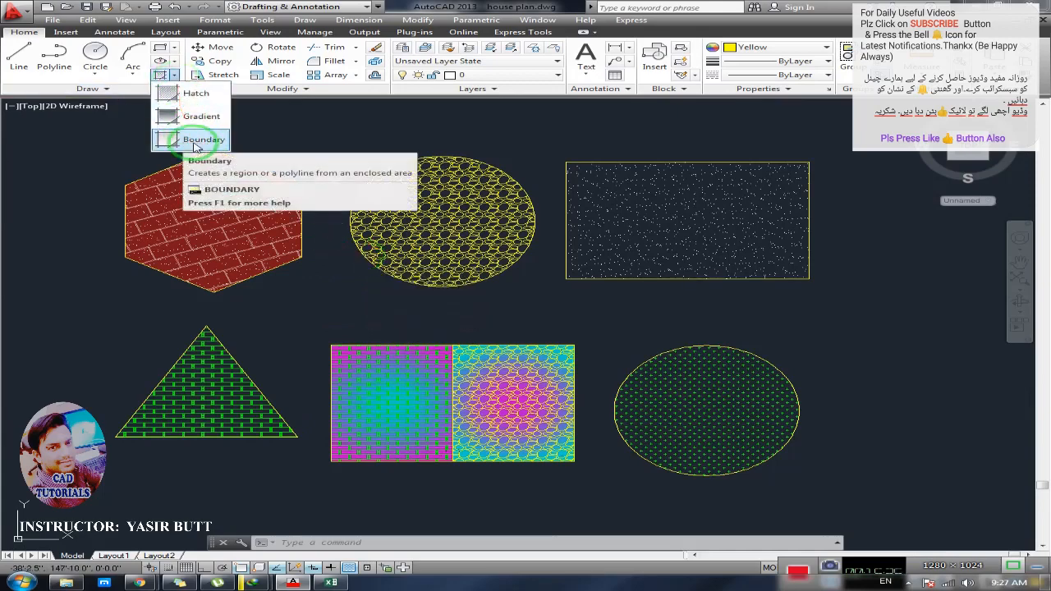
key(Escape)
- With the Line command and Ortho turned on, draw a closed four-sided outline about 26' wide in the empty space beside the hexagon
middle_drag(208, 246, 440, 269)
middle_drag(182, 218, 239, 211)
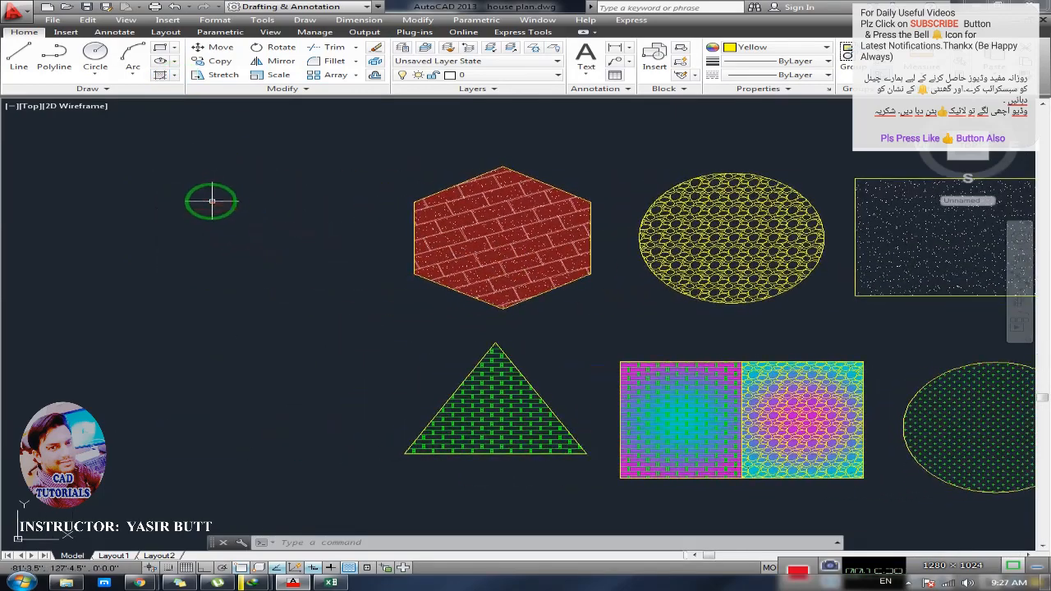
text(l)
key(Return)
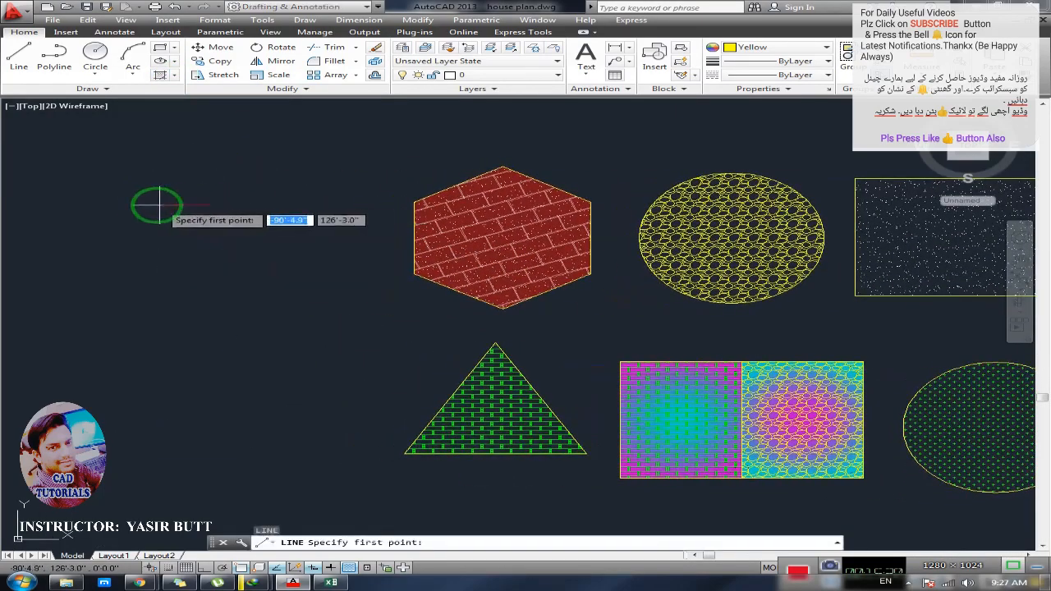
click(125, 201)
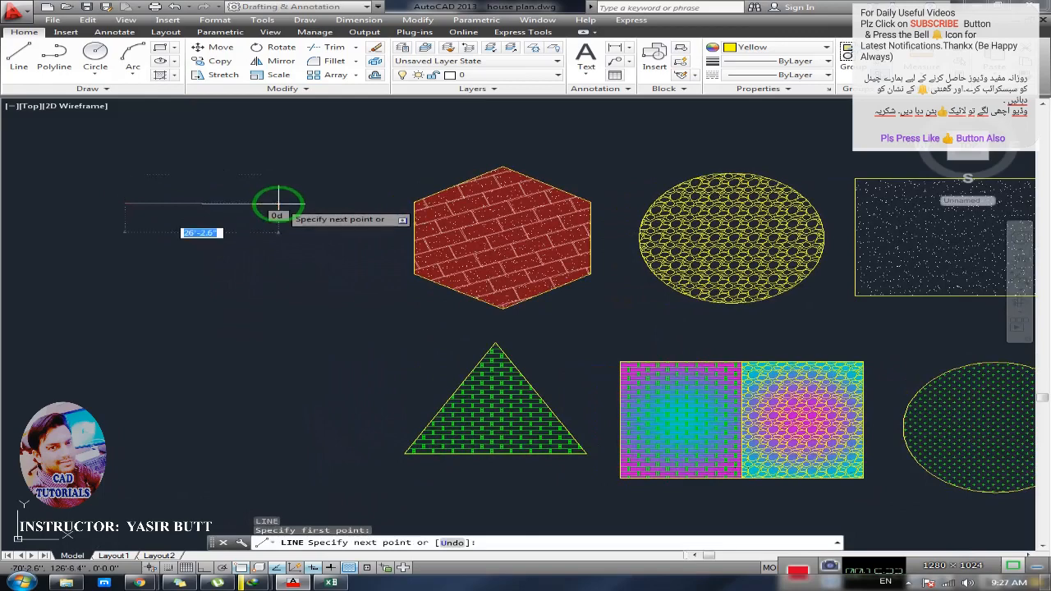
key(F8)
click(278, 202)
click(275, 296)
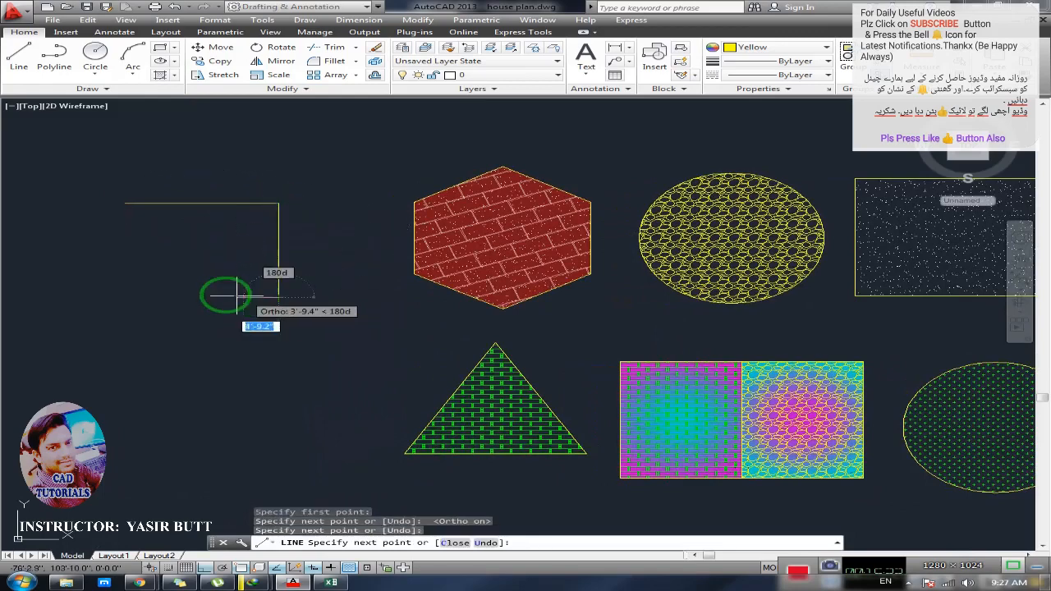
click(121, 296)
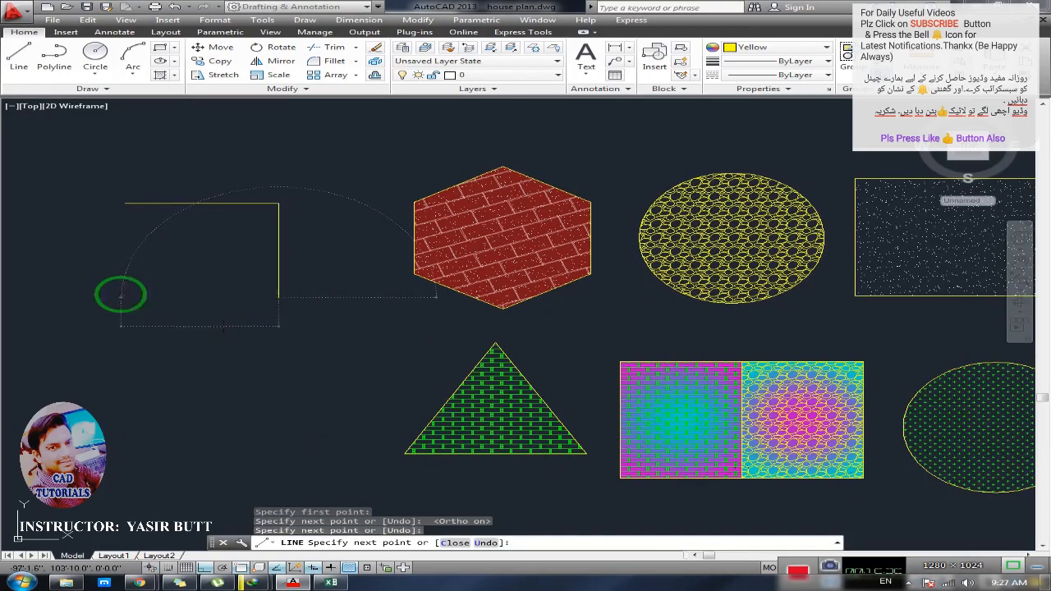
click(133, 200)
key(Escape)
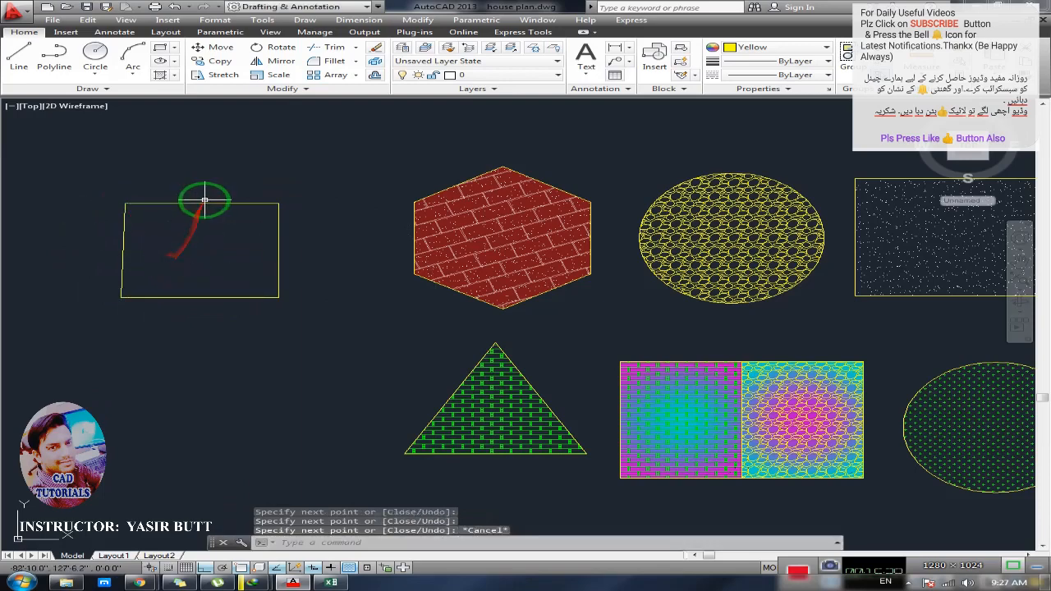
- Select the four sides of the new outline one by one to check whether they are separate lines
click(200, 202)
click(278, 246)
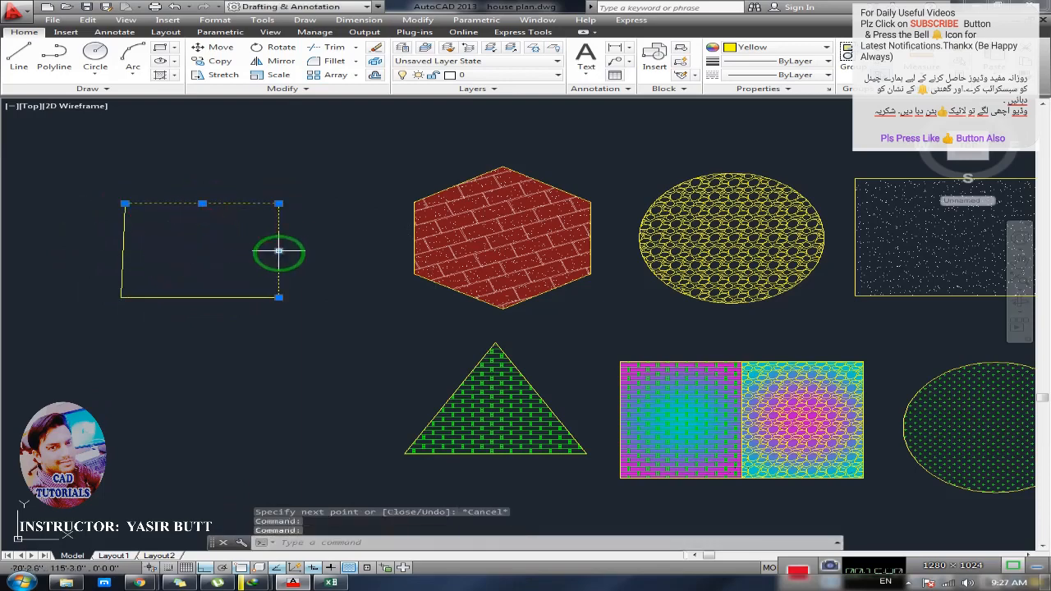
click(213, 297)
click(124, 244)
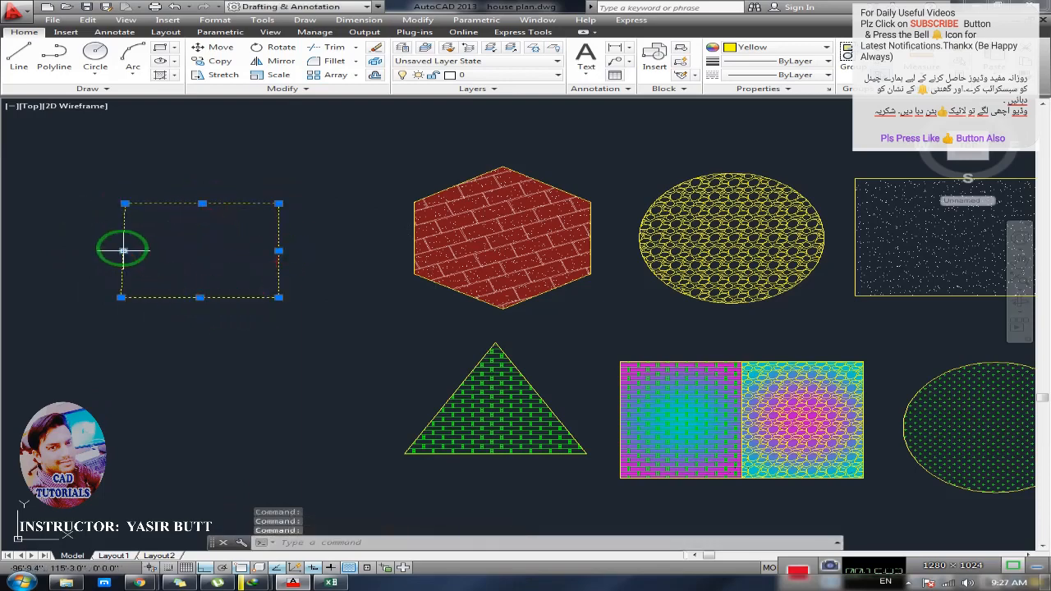
key(Escape)
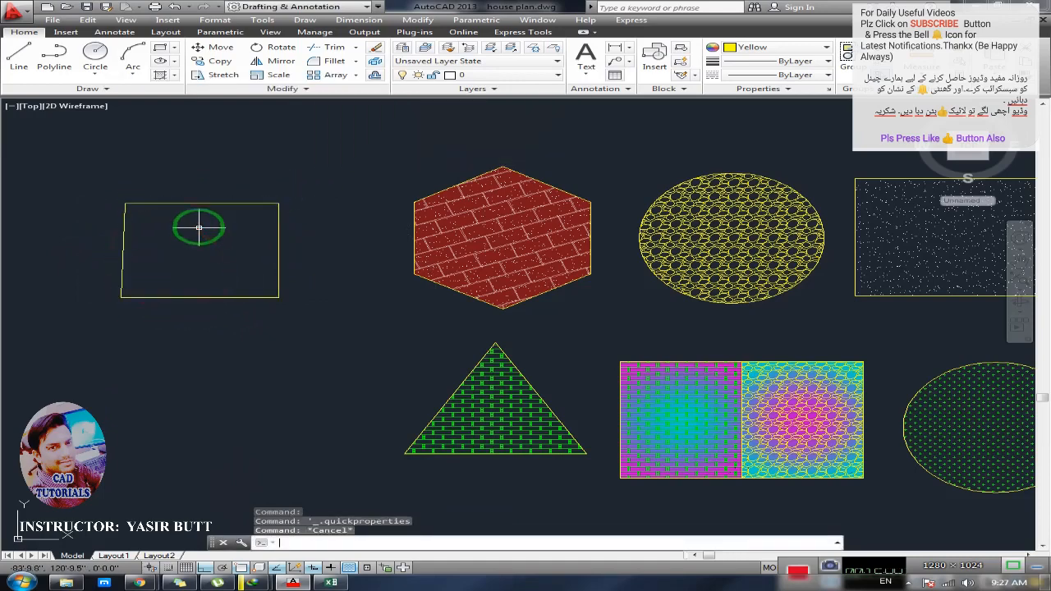
- Create a polyline boundary from an internal point of the new four-sided outline, keeping object type Polyline
click(173, 75)
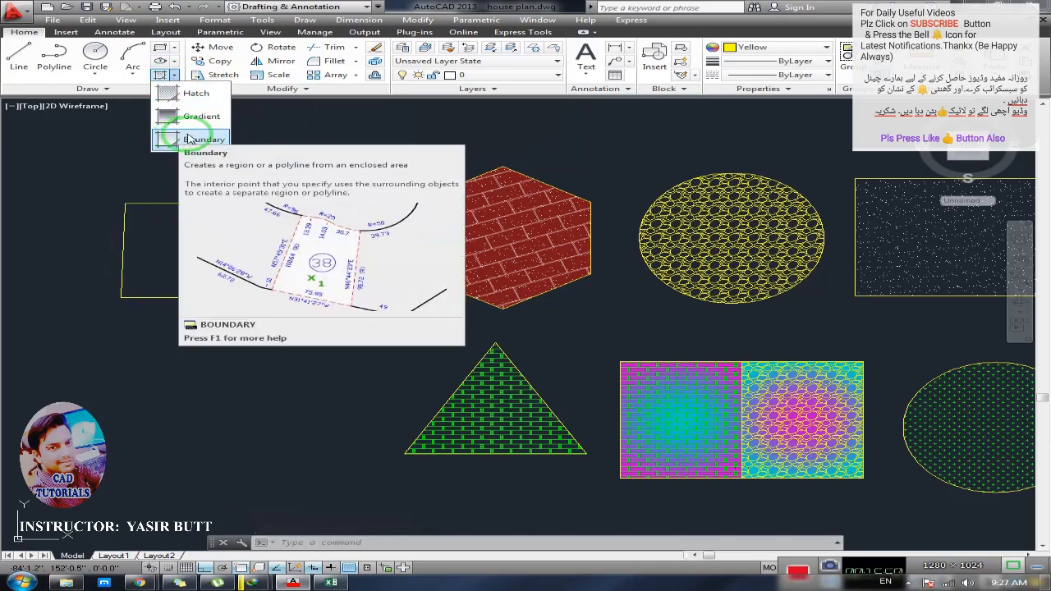
click(180, 140)
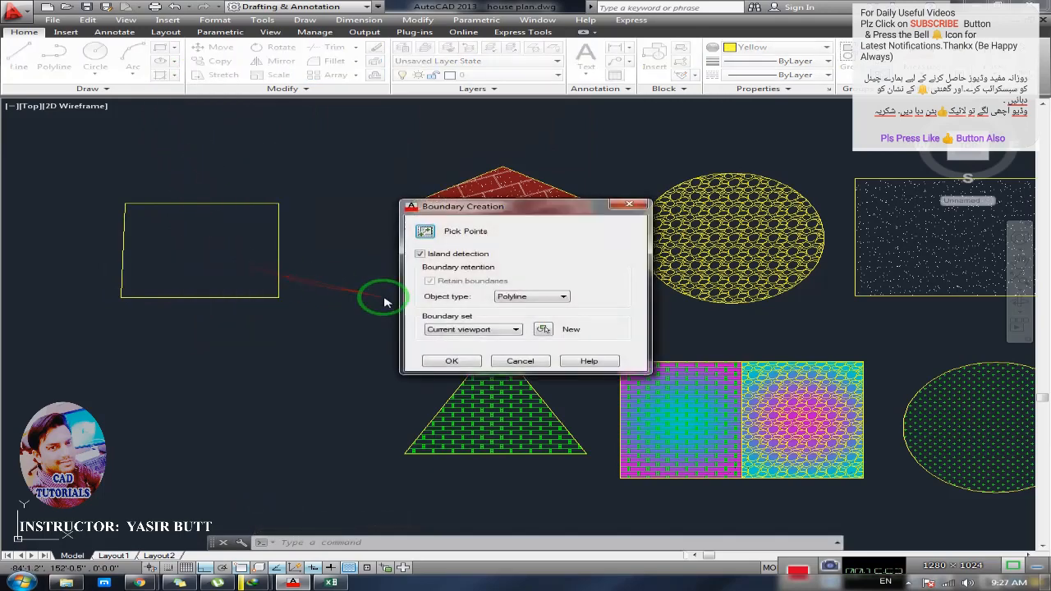
click(426, 232)
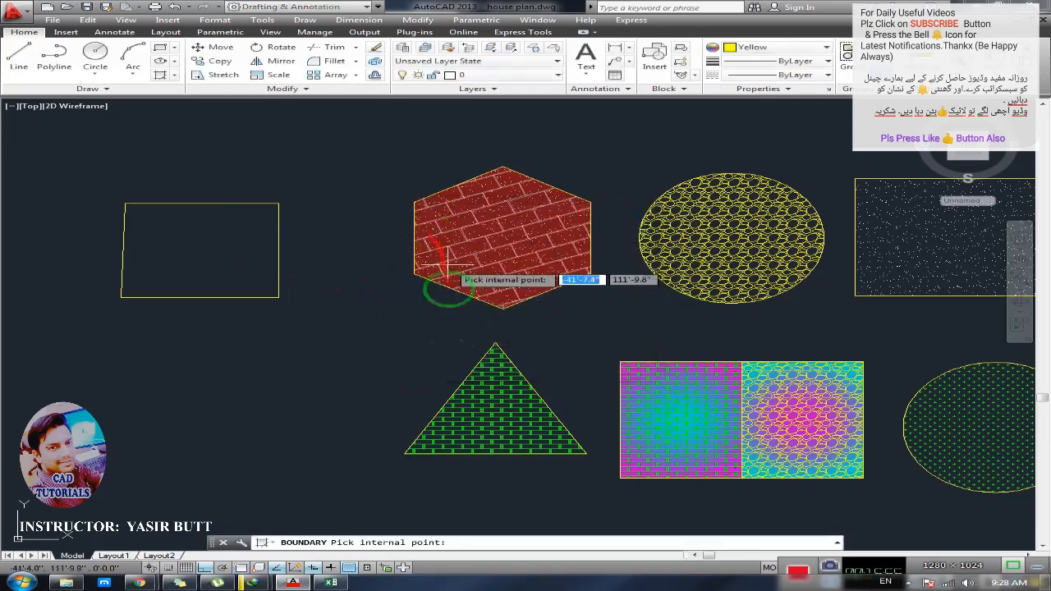
click(211, 247)
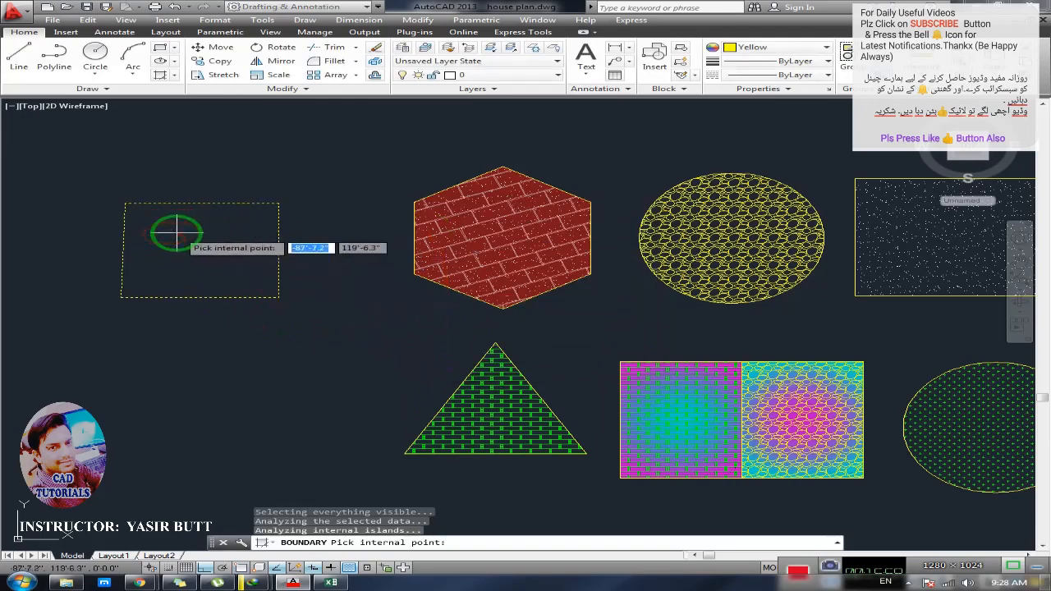
key(Return)
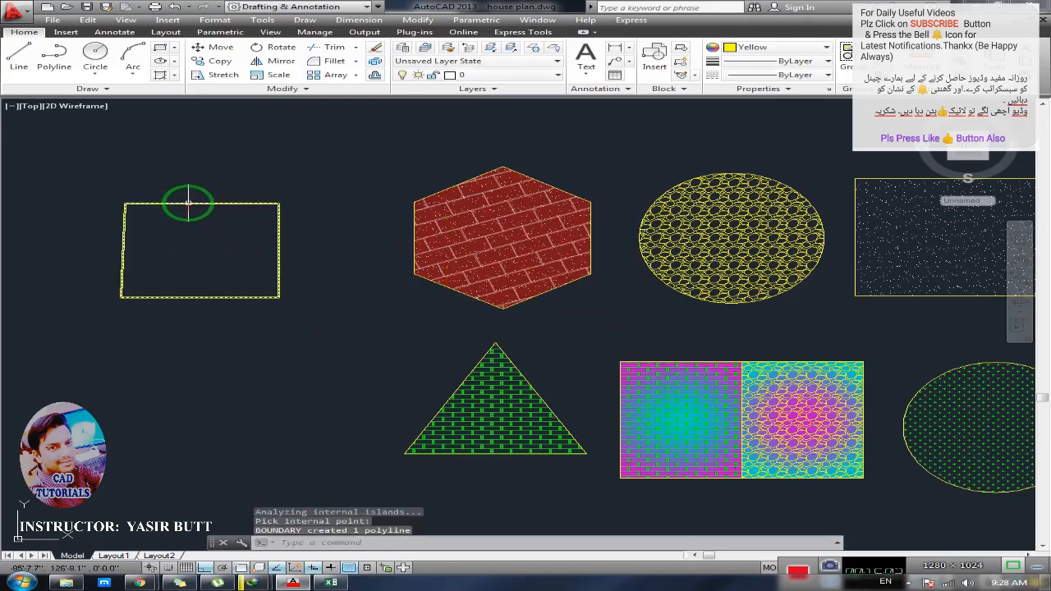
- Select the new boundary on the outline to check that it is a single polyline, cancelling the polyline edit options
click(188, 205)
double_click(188, 205)
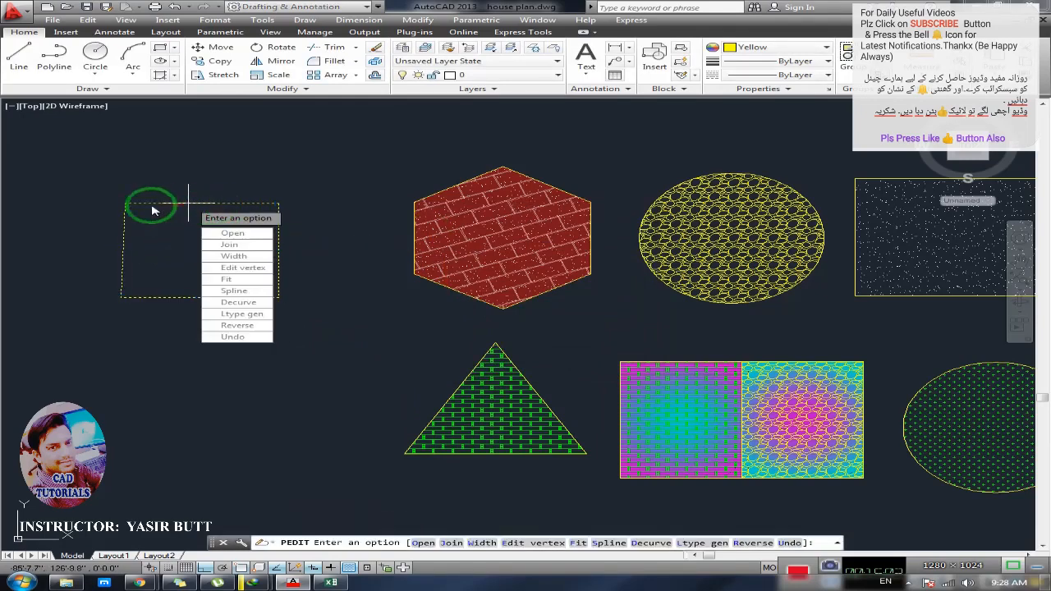
key(Escape)
click(264, 297)
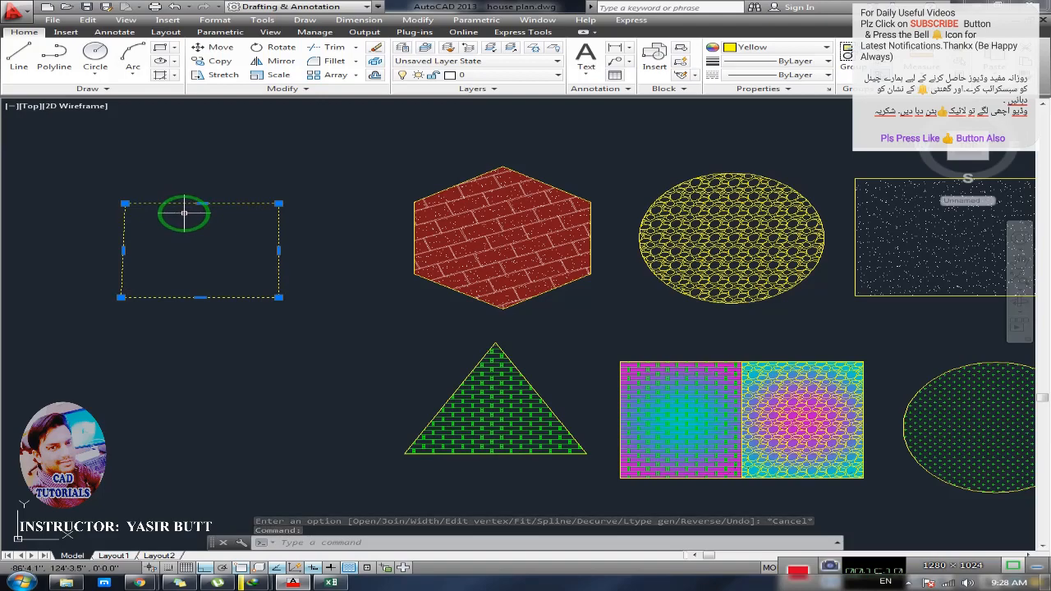
key(Escape)
middle_drag(288, 244, 28, 228)
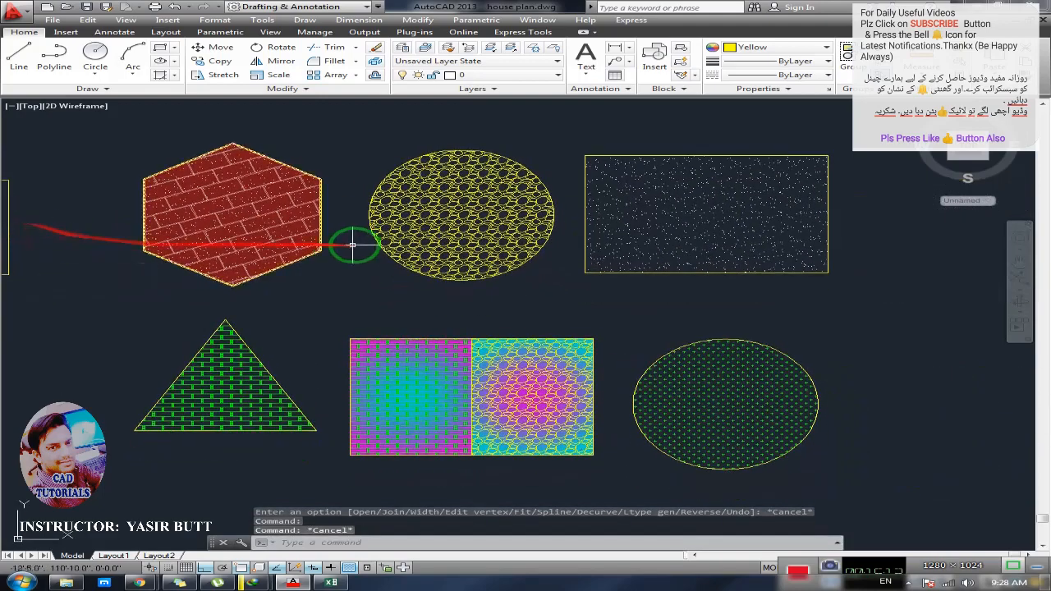